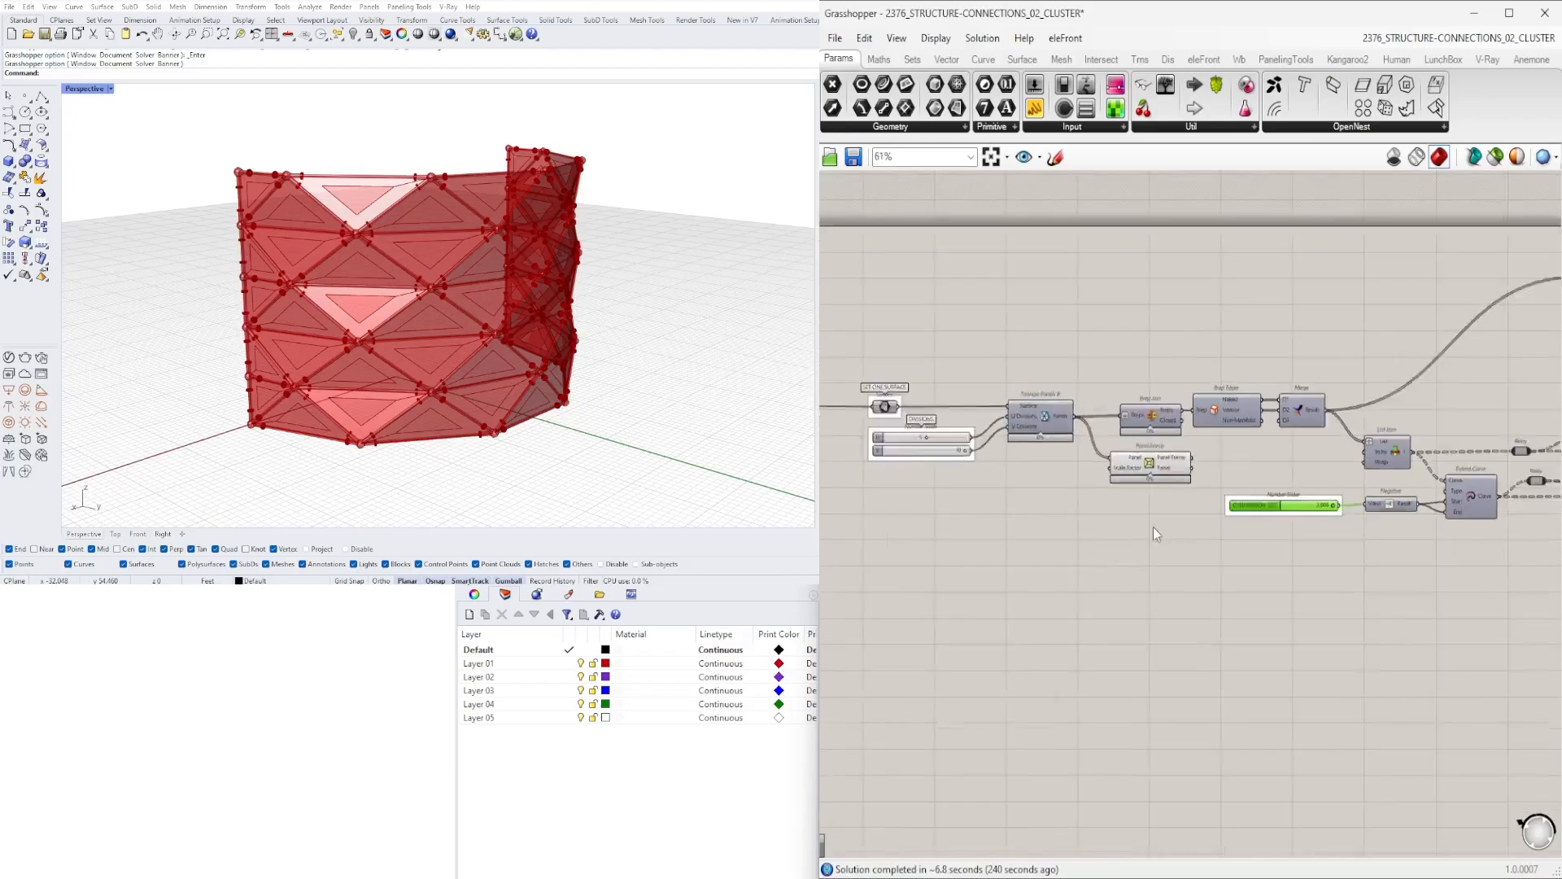
- Survey the Grasshopper definition that generates the triangulated panel structure
{"action": "right_click_drag", "start_coordinate": [928, 367], "coordinate": [1090, 373]}
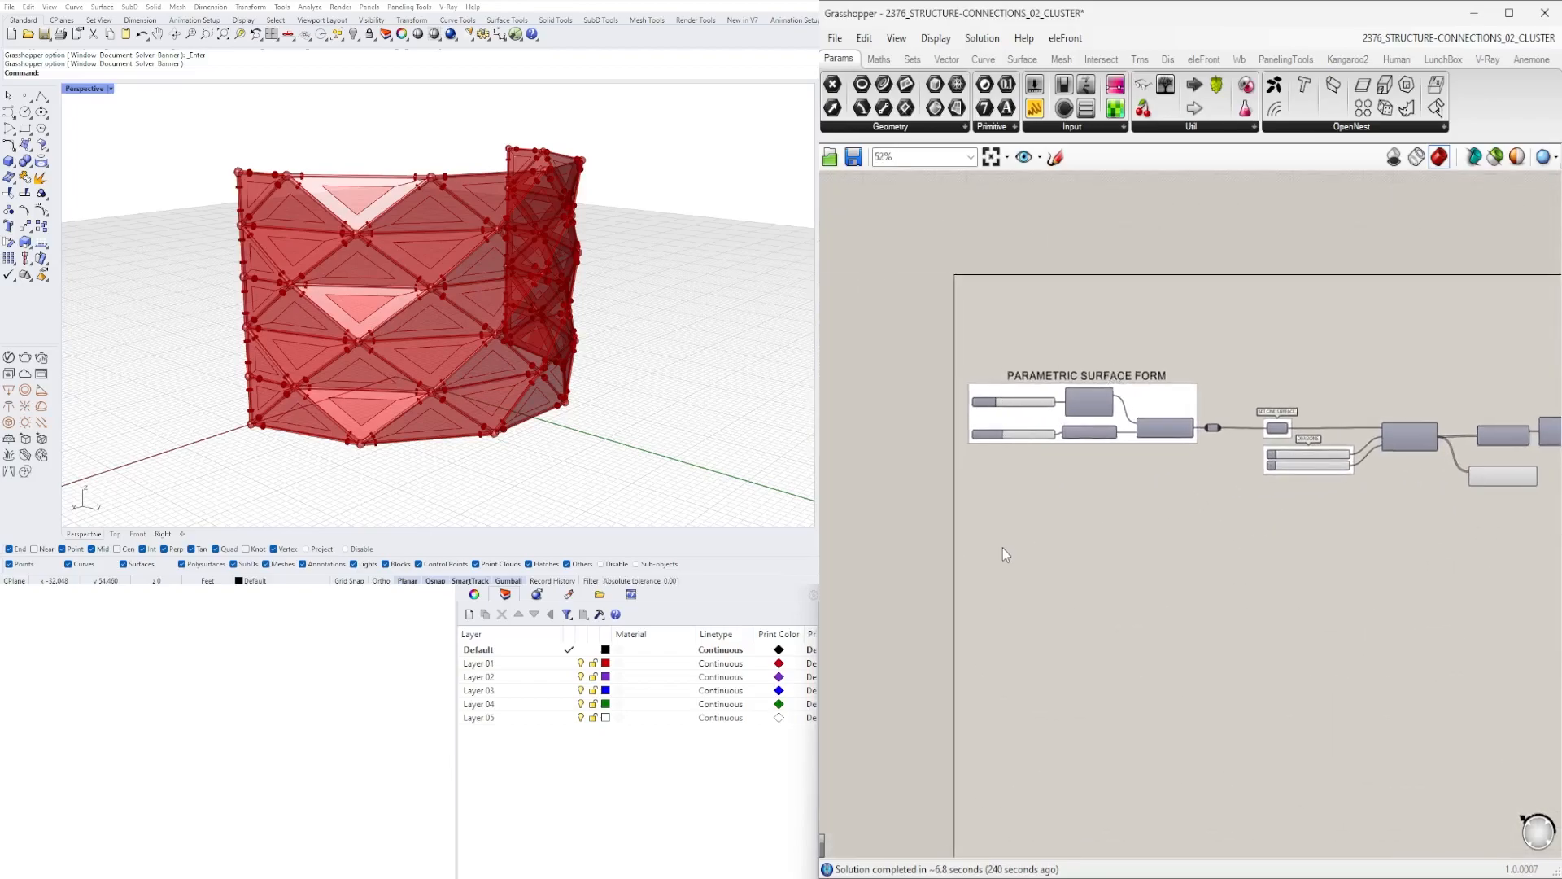
{"action": "scroll", "coordinate": [1009, 487], "scroll_direction": "down", "scroll_amount": 3}
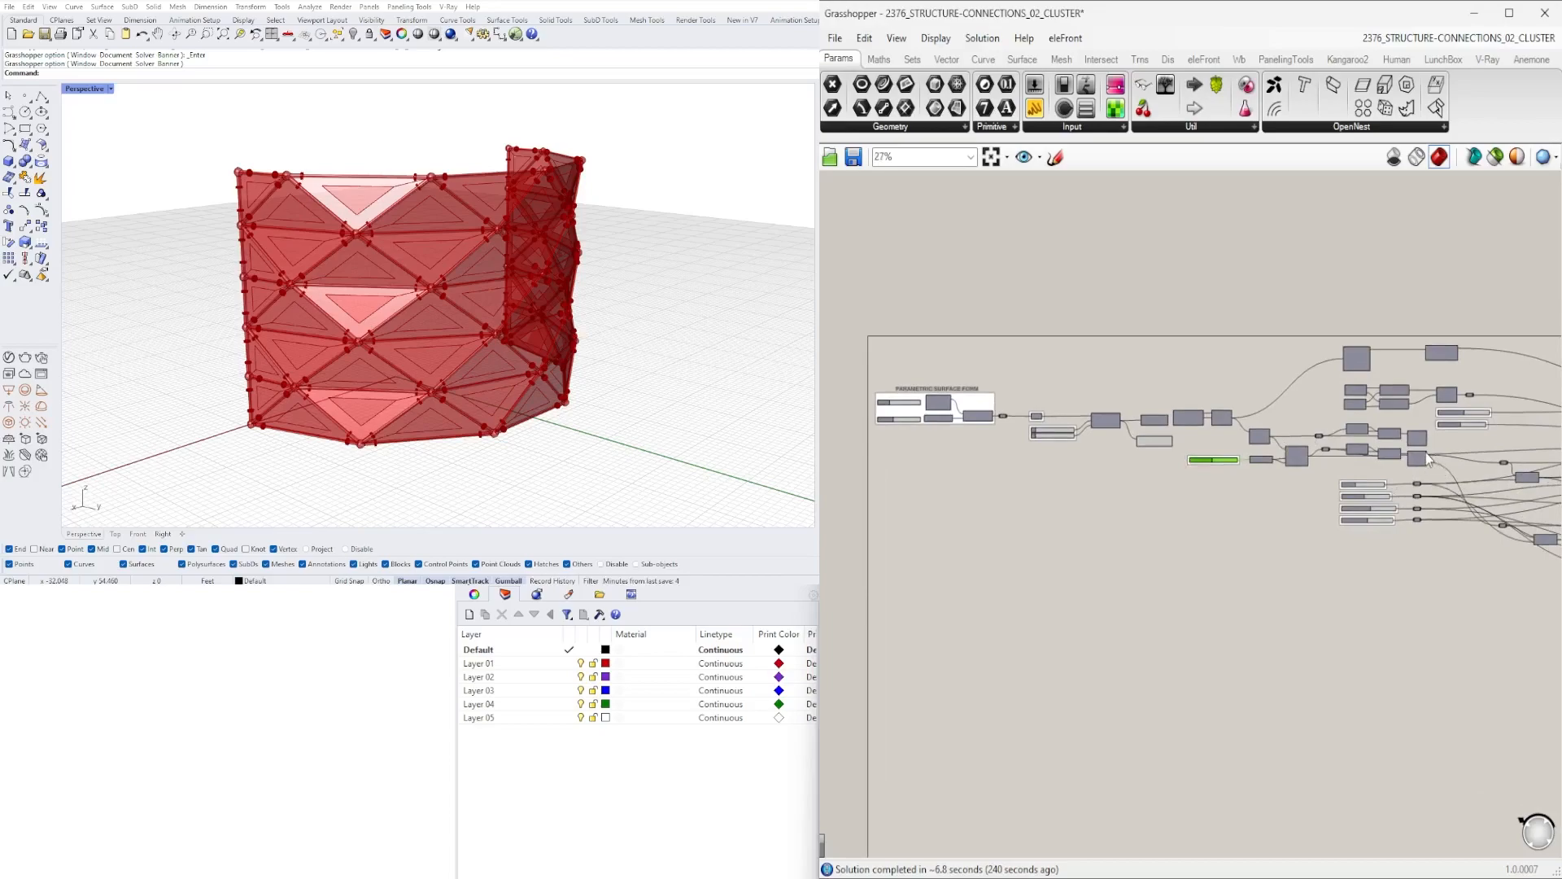
{"action": "right_click_drag", "start_coordinate": [1370, 450], "coordinate": [1363, 450]}
{"action": "scroll", "coordinate": [1135, 437], "scroll_direction": "down", "scroll_amount": 4}
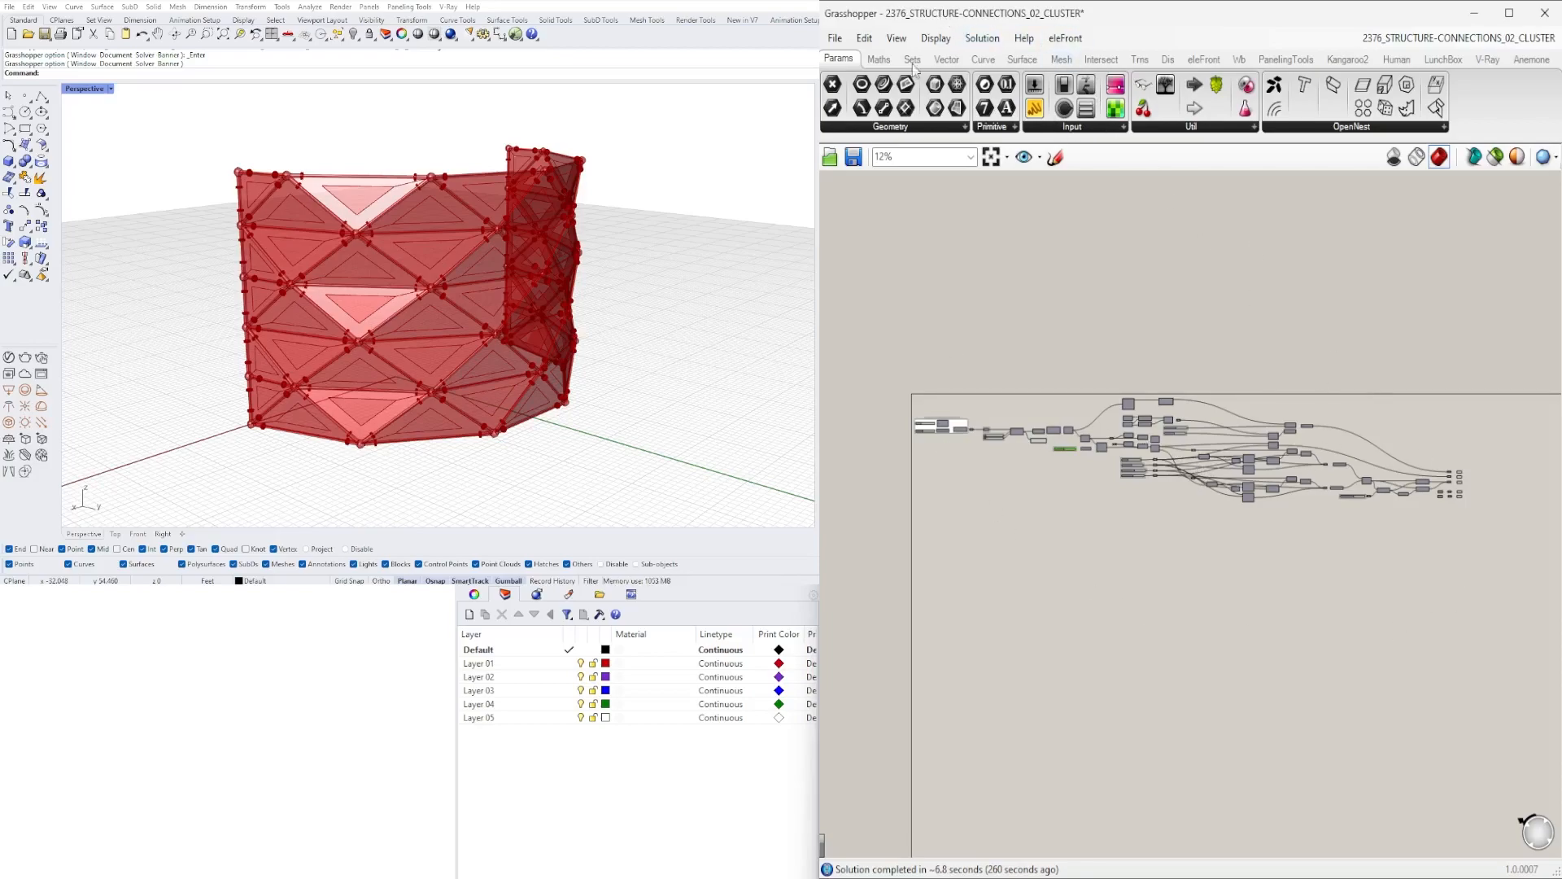
{"action": "scroll", "coordinate": [1026, 437], "scroll_direction": "up", "scroll_amount": 8}
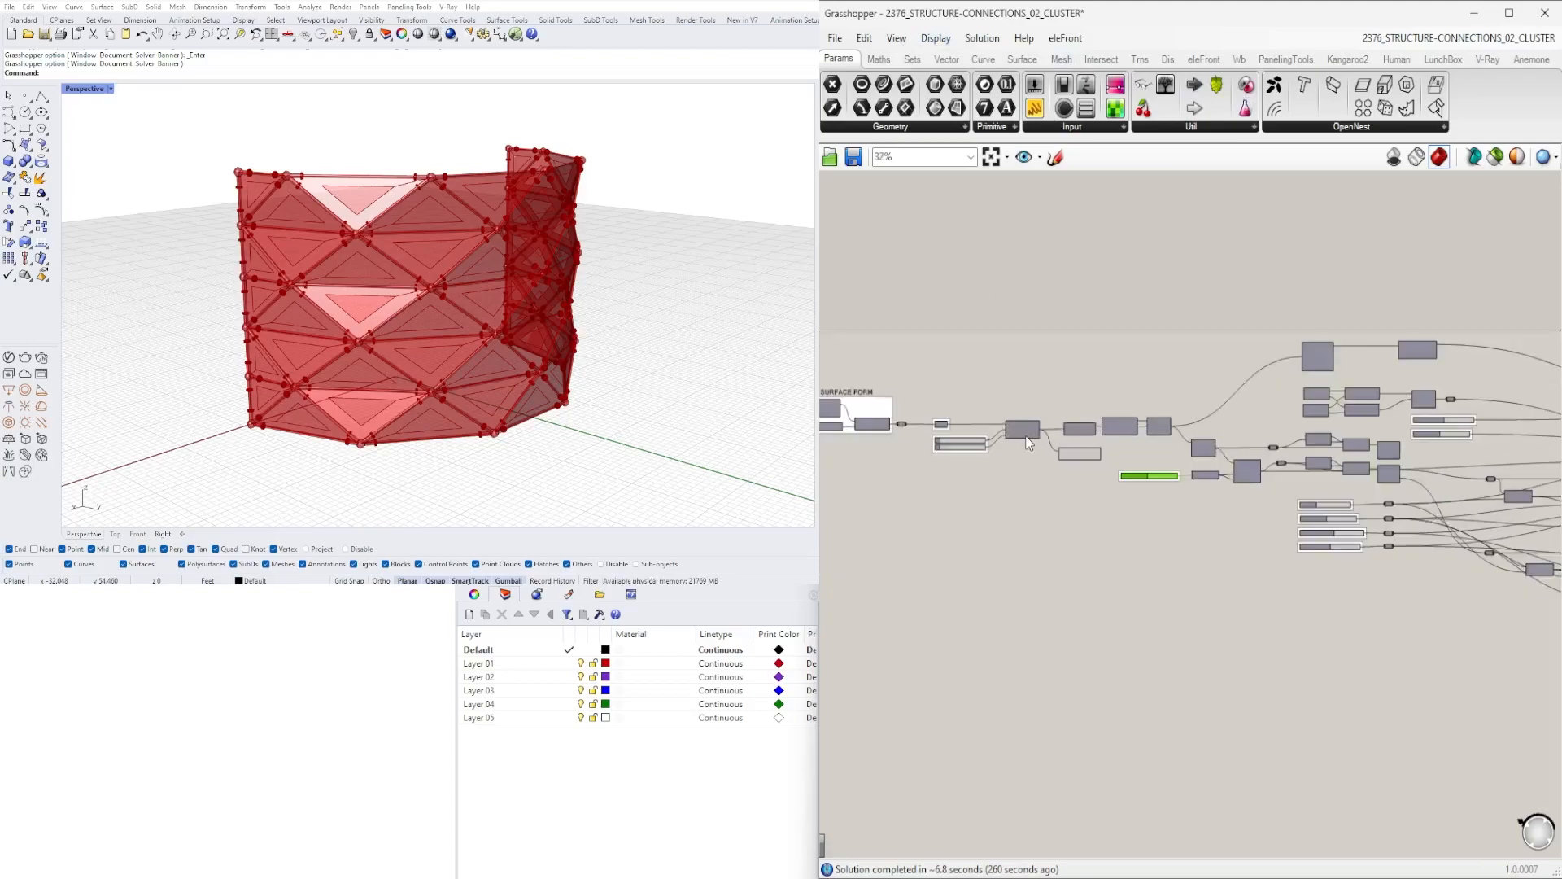
{"action": "scroll", "coordinate": [1080, 411], "scroll_direction": "down", "scroll_amount": 5}
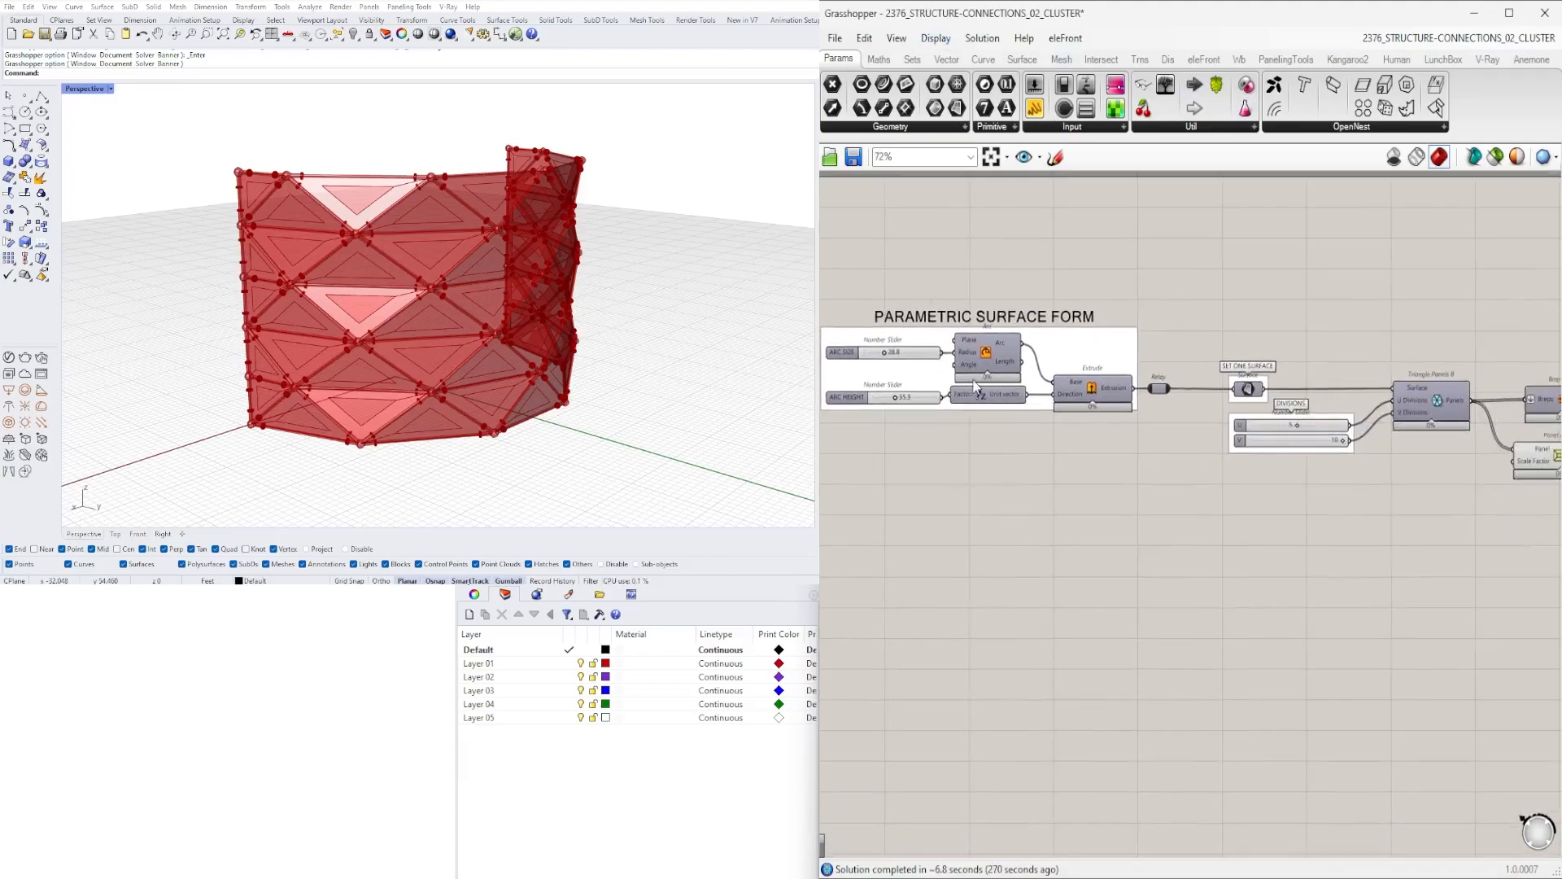
{"action": "scroll", "coordinate": [1209, 428], "scroll_direction": "down", "scroll_amount": 2}
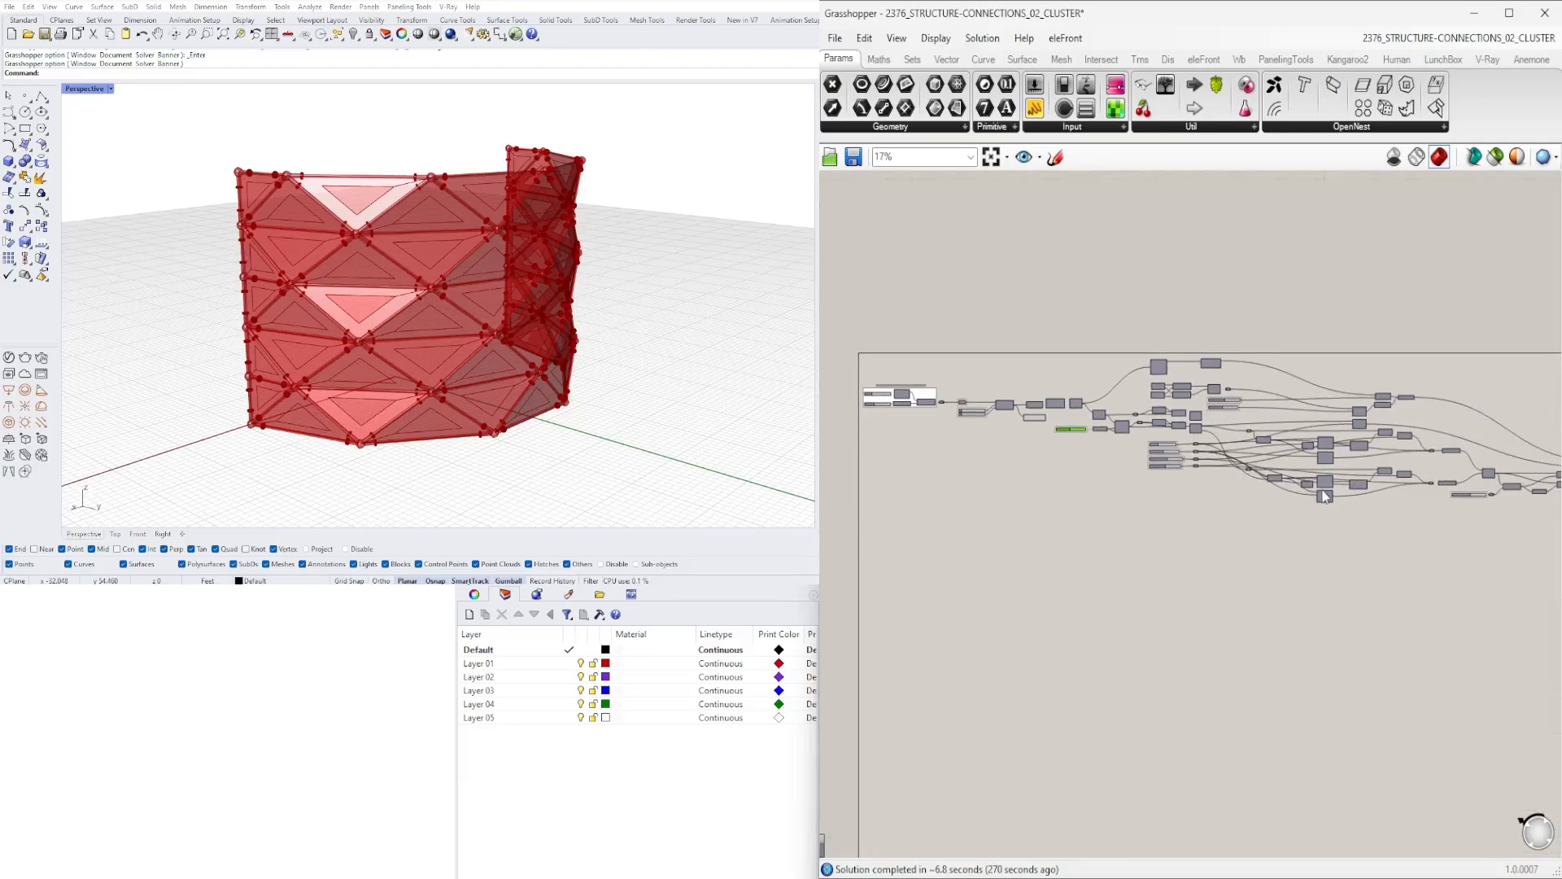
{"action": "scroll", "coordinate": [921, 415], "scroll_direction": "up", "scroll_amount": 8}
- Reposition components across the definition canvas to tidy the layout
{"action": "left_click_drag", "start_coordinate": [1304, 480], "coordinate": [1139, 472]}
{"action": "scroll", "coordinate": [1116, 603], "scroll_direction": "down", "scroll_amount": 2}
{"action": "left_click_drag", "start_coordinate": [1388, 455], "coordinate": [921, 491]}
{"action": "scroll", "coordinate": [1050, 526], "scroll_direction": "down", "scroll_amount": 2}
{"action": "left_click_drag", "start_coordinate": [1521, 574], "coordinate": [965, 560]}
{"action": "right_click_drag", "start_coordinate": [1318, 521], "coordinate": [1148, 516]}
{"action": "left_click_drag", "start_coordinate": [1457, 378], "coordinate": [923, 477]}
{"action": "right_click_drag", "start_coordinate": [1140, 521], "coordinate": [1487, 510]}
{"action": "left_click_drag", "start_coordinate": [1270, 468], "coordinate": [1141, 476]}
{"action": "scroll", "coordinate": [1408, 516], "scroll_direction": "up", "scroll_amount": 2}
{"action": "right_click_drag", "start_coordinate": [1513, 529], "coordinate": [1319, 548]}
{"action": "scroll", "coordinate": [1319, 537], "scroll_direction": "down", "scroll_amount": 3}
{"action": "left_click_drag", "start_coordinate": [1198, 526], "coordinate": [921, 454]}
{"action": "scroll", "coordinate": [920, 454], "scroll_direction": "up", "scroll_amount": 3}
{"action": "scroll", "coordinate": [1248, 448], "scroll_direction": "down", "scroll_amount": 5}
{"action": "scroll", "coordinate": [1262, 456], "scroll_direction": "up", "scroll_amount": 5}
{"action": "scroll", "coordinate": [1302, 472], "scroll_direction": "down", "scroll_amount": 4}
{"action": "right_click_drag", "start_coordinate": [960, 468], "coordinate": [1335, 467]}
{"action": "scroll", "coordinate": [1395, 397], "scroll_direction": "up", "scroll_amount": 6}
- Add a Geometry parameter and wire it into the definition's output chain
{"action": "left_click", "coordinate": [1047, 443]}
{"action": "double_click", "coordinate": [1246, 459]}
{"action": "double_click", "coordinate": [1237, 453]}
{"action": "type", "text": "geom"}
{"action": "key", "text": "Return"}
{"action": "left_click_drag", "start_coordinate": [1126, 433], "coordinate": [1213, 453]}
{"action": "mouse_move", "coordinate": [1240, 463]}
{"action": "left_mouse_down"}
{"action": "mouse_move", "coordinate": [1264, 439]}
{"action": "mouse_move", "coordinate": [1262, 481]}
{"action": "left_mouse_up"}
{"action": "left_click_drag", "start_coordinate": [1126, 453], "coordinate": [1235, 473]}
{"action": "right_click", "coordinate": [1249, 471]}
- Arrange the Curve and Geometry output parameters beside their relays
{"action": "left_click_drag", "start_coordinate": [1299, 399], "coordinate": [1408, 407]}
{"action": "scroll", "coordinate": [1249, 472], "scroll_direction": "down", "scroll_amount": 5}
{"action": "scroll", "coordinate": [1416, 399], "scroll_direction": "up", "scroll_amount": 6}
{"action": "left_click", "coordinate": [1483, 354]}
{"action": "left_click_drag", "start_coordinate": [1545, 396], "coordinate": [1406, 579]}
{"action": "left_click_drag", "start_coordinate": [1439, 539], "coordinate": [1422, 500]}
{"action": "left_click", "coordinate": [1452, 651]}
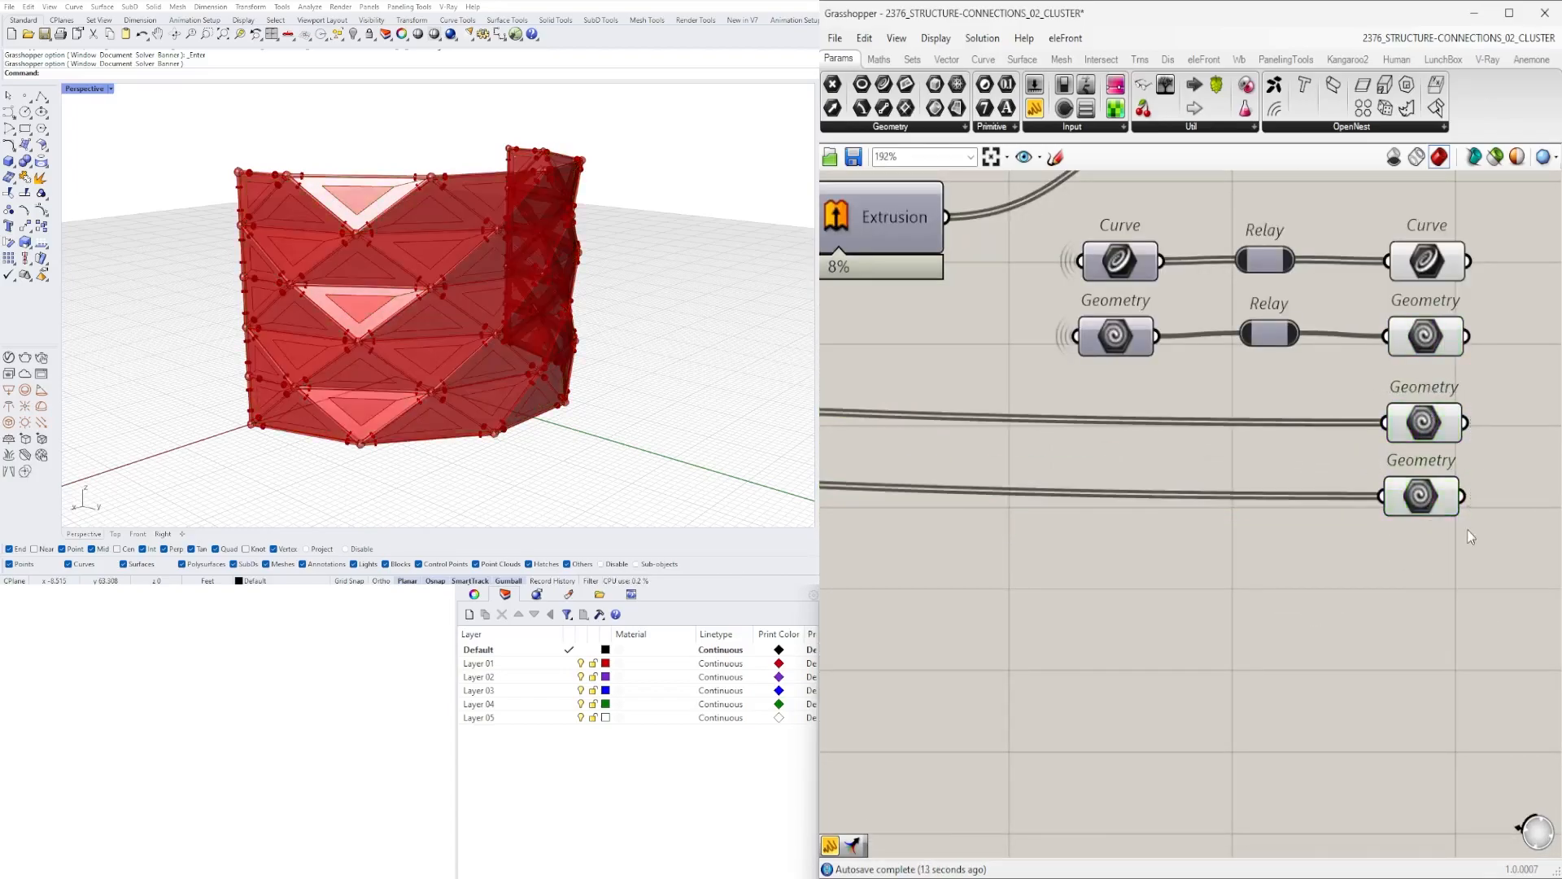
- Create a number slider set to 0.88
{"action": "scroll", "coordinate": [1451, 651], "scroll_direction": "down", "scroll_amount": 6}
{"action": "scroll", "coordinate": [1272, 417], "scroll_direction": "up", "scroll_amount": 5}
{"action": "right_click_drag", "start_coordinate": [1272, 416], "coordinate": [1325, 325]}
{"action": "double_click", "coordinate": [1325, 316]}
{"action": "type", "text": "0.88"}
{"action": "key", "text": "Return"}
- Rename the new slider as FRAME SIZE
{"action": "left_click_drag", "start_coordinate": [1292, 315], "coordinate": [1246, 309]}
{"action": "right_click", "coordinate": [1246, 309]}
{"action": "left_click", "coordinate": [1285, 318]}
{"action": "type", "text": "FRAME SIZE"}
{"action": "mouse_move", "coordinate": [1371, 314]}
{"action": "left_mouse_down"}
{"action": "mouse_move", "coordinate": [1410, 295]}
{"action": "mouse_move", "coordinate": [1365, 315]}
{"action": "left_mouse_up"}
- Connect the FRAME SIZE slider to the Panel Frame's Scale Factor input
{"action": "scroll", "coordinate": [1337, 311], "scroll_direction": "up", "scroll_amount": 6}
{"action": "scroll", "coordinate": [1336, 433], "scroll_direction": "down", "scroll_amount": 10}
{"action": "scroll", "coordinate": [1331, 436], "scroll_direction": "up", "scroll_amount": 6}
{"action": "left_click_drag", "start_coordinate": [1395, 456], "coordinate": [1342, 407]}
{"action": "middle_click", "coordinate": [1343, 408]}
{"action": "left_click", "coordinate": [1391, 359]}
{"action": "scroll", "coordinate": [1358, 474], "scroll_direction": "down", "scroll_amount": 4}
{"action": "scroll", "coordinate": [1344, 422], "scroll_direction": "down", "scroll_amount": 3}
{"action": "scroll", "coordinate": [1124, 597], "scroll_direction": "up", "scroll_amount": 5}
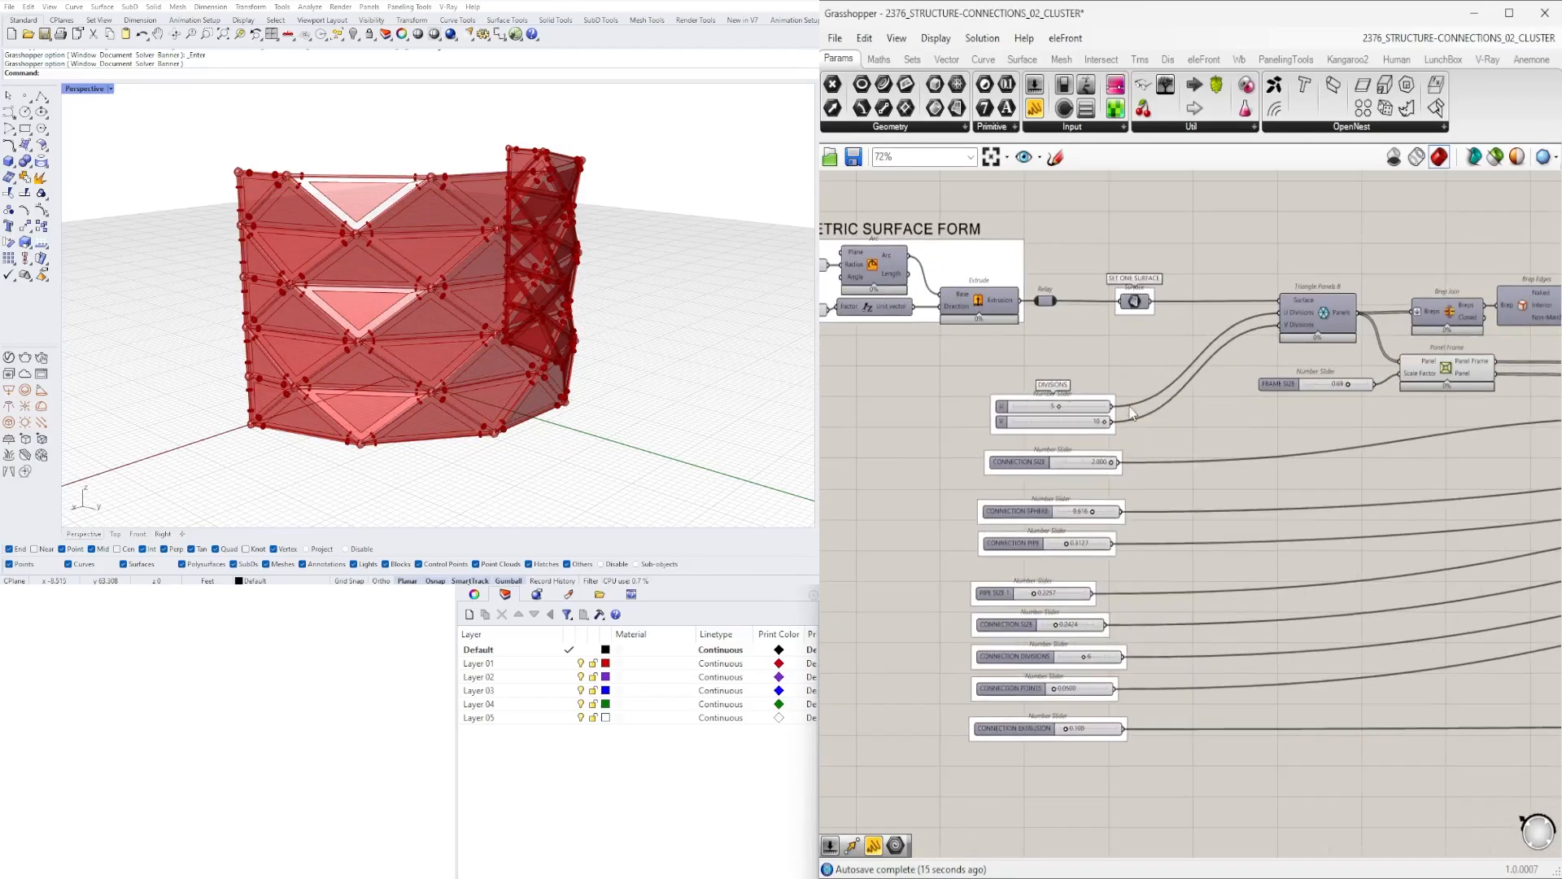
{"action": "scroll", "coordinate": [1073, 472], "scroll_direction": "down", "scroll_amount": 7}
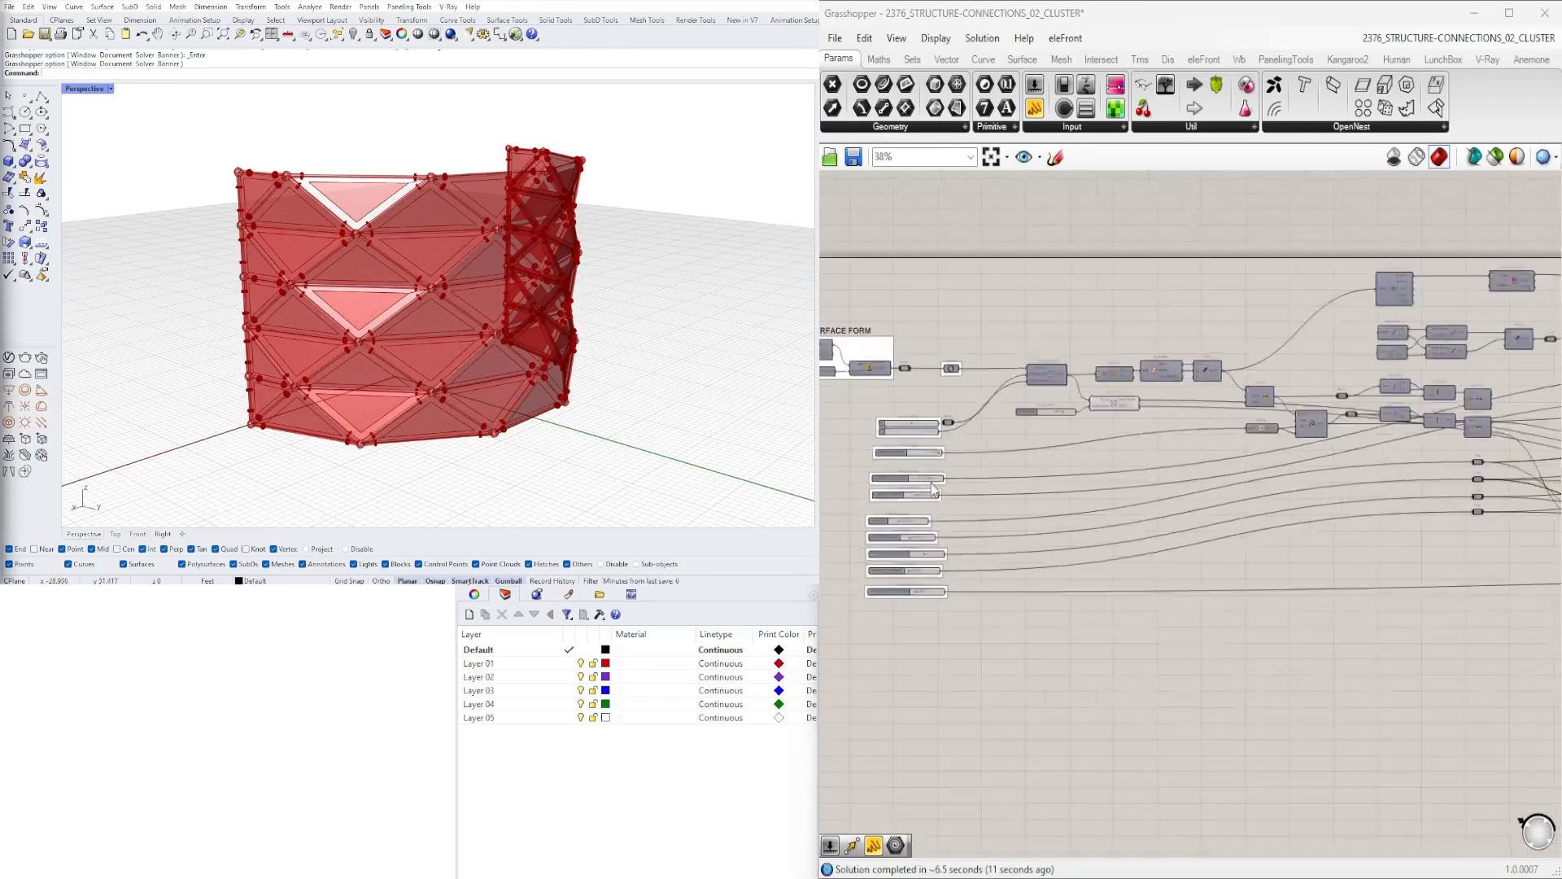
- Move the FRAME SIZE slider below the other sliders and reposition the relay beside the DIVISIONS sliders
{"action": "right_click_drag", "start_coordinate": [1073, 472], "coordinate": [1039, 444]}
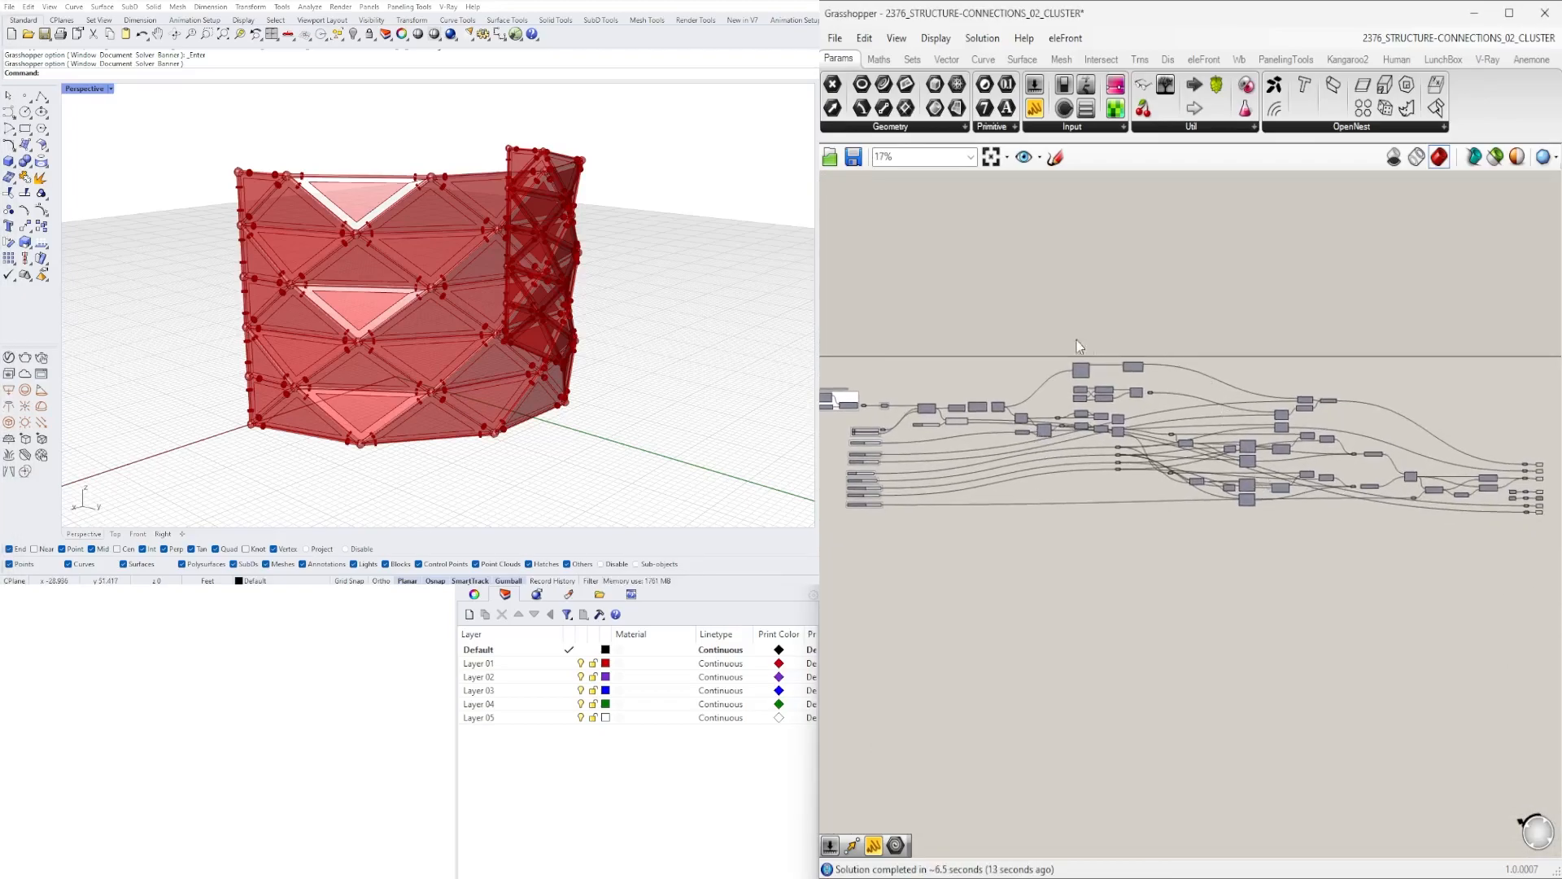
{"action": "scroll", "coordinate": [1152, 393], "scroll_direction": "up", "scroll_amount": 6}
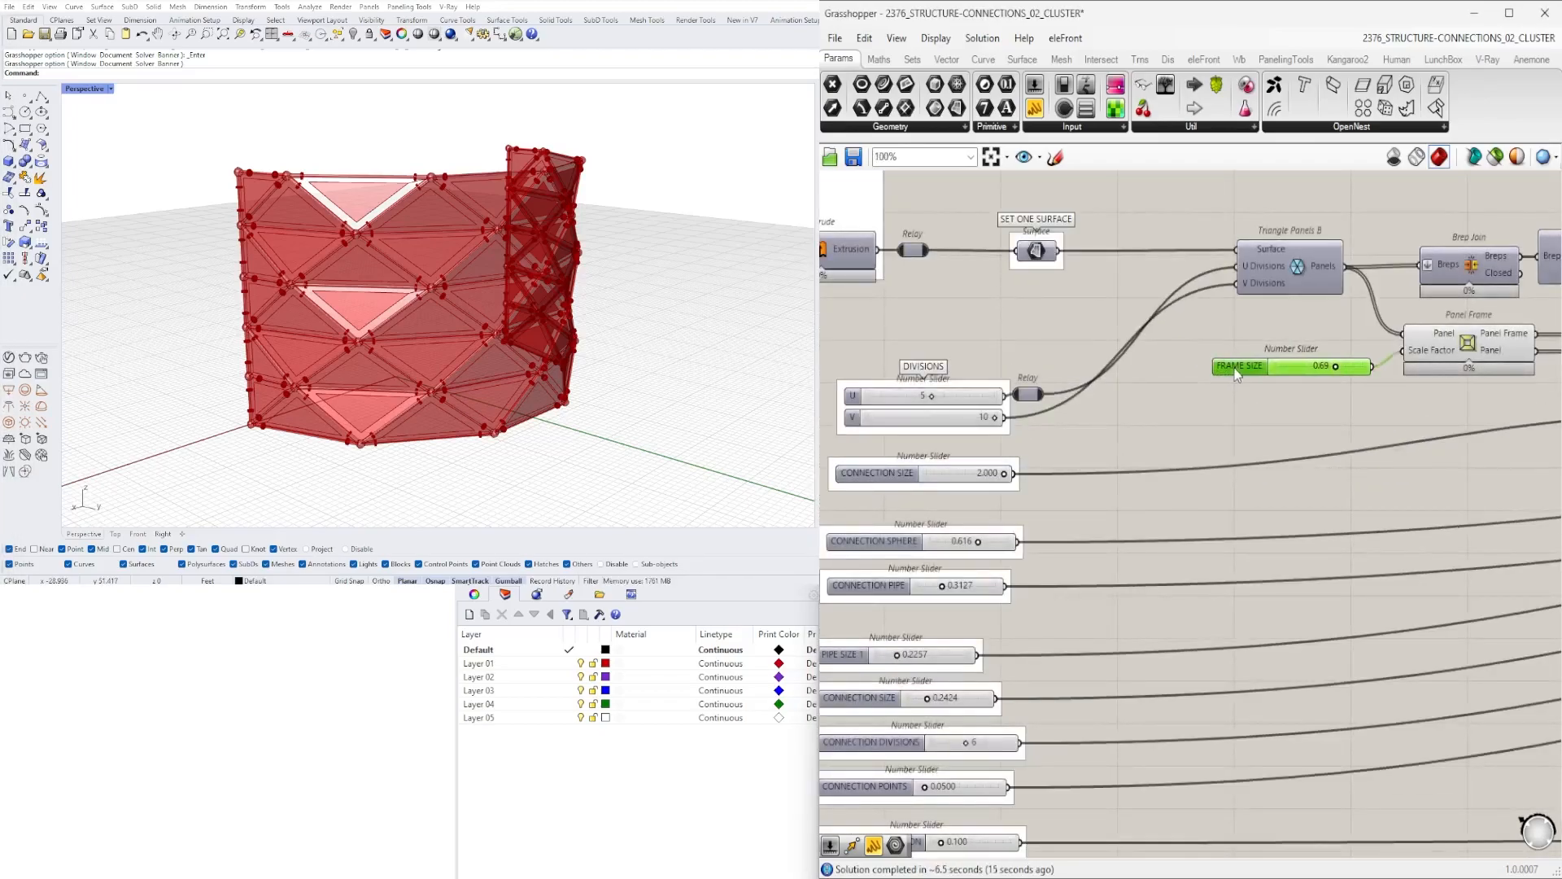
{"action": "scroll", "coordinate": [1069, 588], "scroll_direction": "down", "scroll_amount": 2}
{"action": "left_click_drag", "start_coordinate": [1066, 586], "coordinate": [1025, 644]}
{"action": "scroll", "coordinate": [1130, 429], "scroll_direction": "up", "scroll_amount": 2}
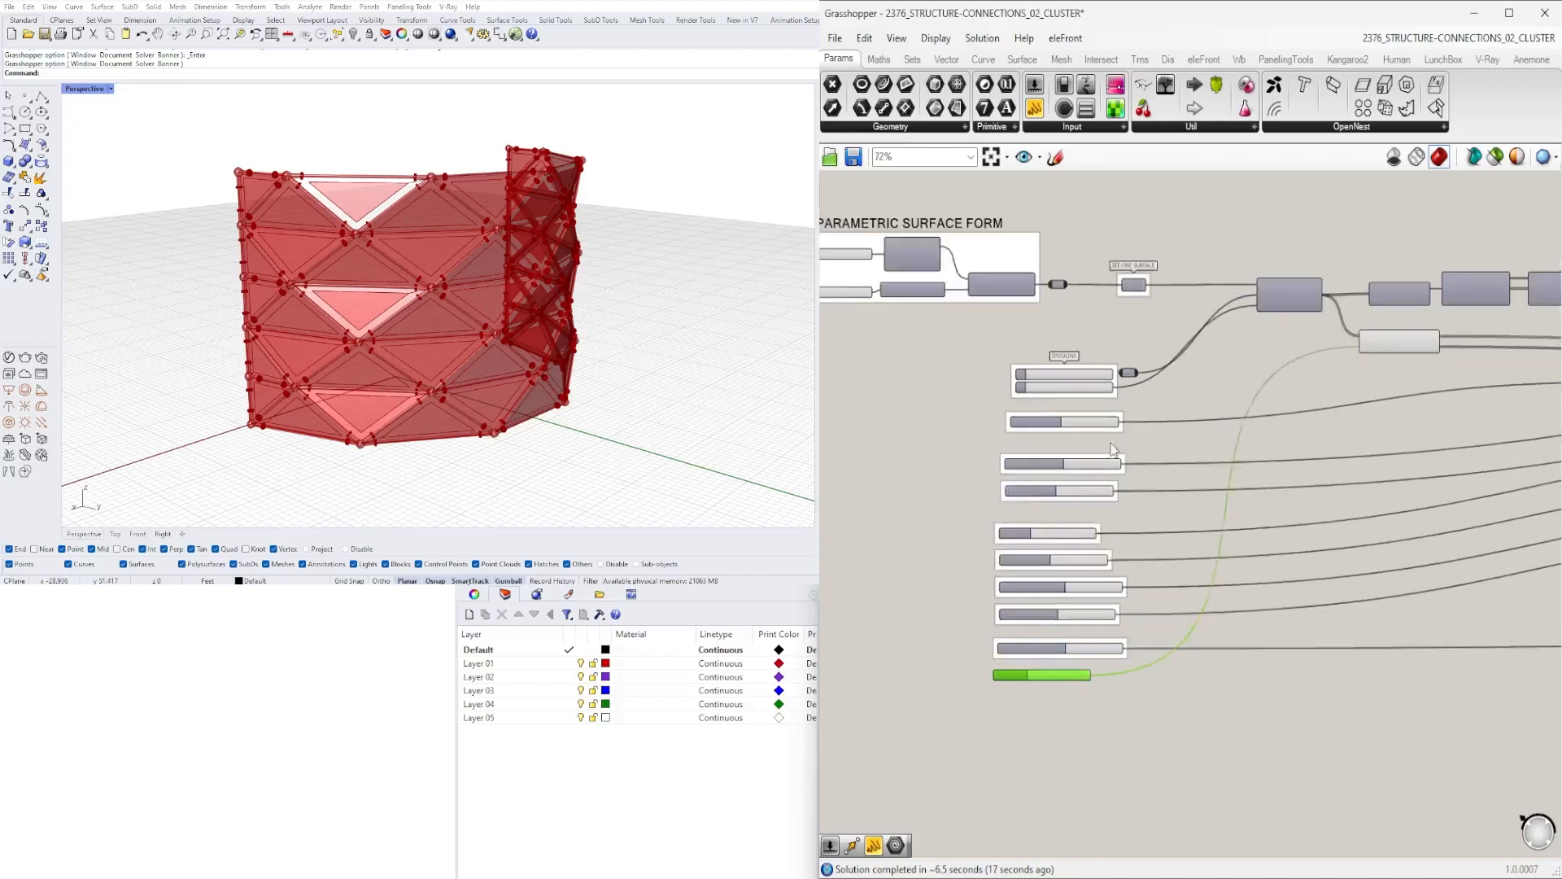
{"action": "scroll", "coordinate": [1132, 521], "scroll_direction": "down", "scroll_amount": 3}
{"action": "right_click_drag", "start_coordinate": [1338, 498], "coordinate": [1288, 493]}
{"action": "scroll", "coordinate": [1090, 449], "scroll_direction": "up", "scroll_amount": 5}
{"action": "scroll", "coordinate": [1062, 358], "scroll_direction": "up", "scroll_amount": 3}
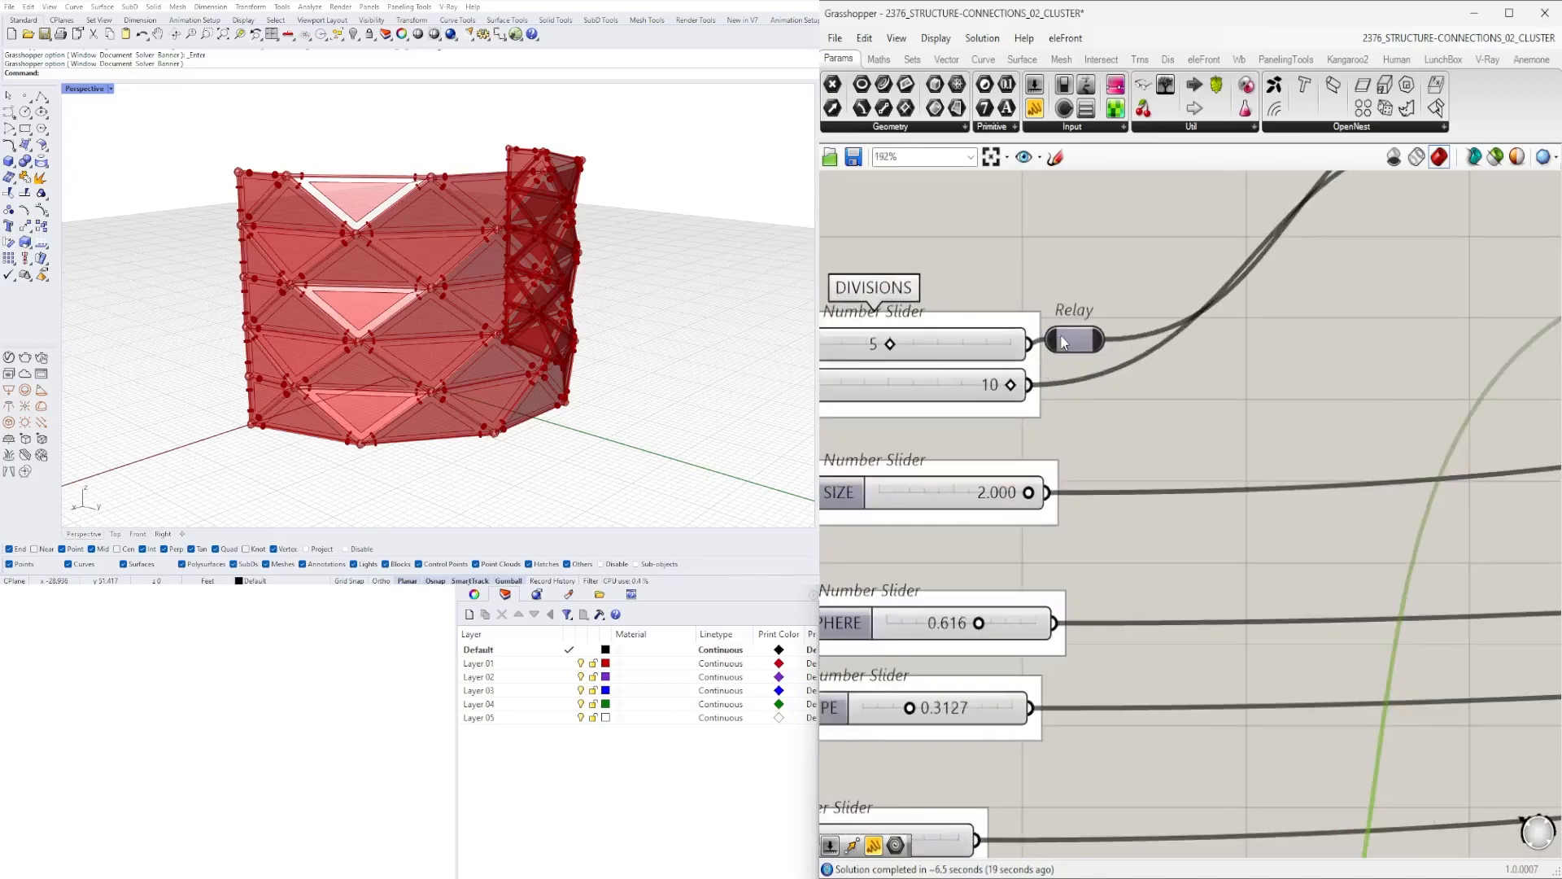
{"action": "left_click_drag", "start_coordinate": [1091, 342], "coordinate": [1124, 346]}
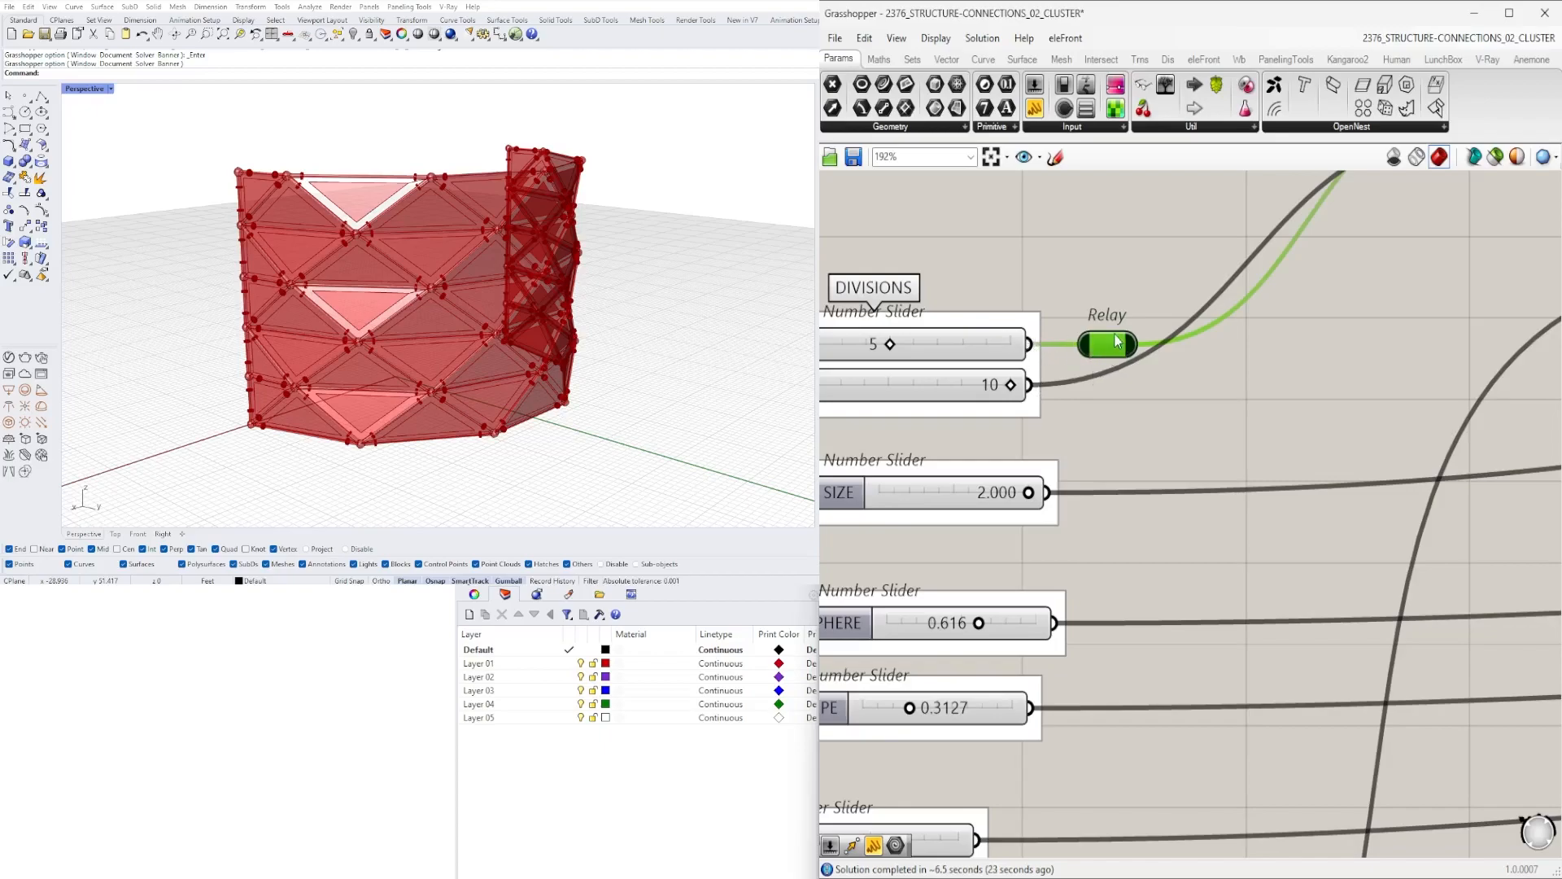
{"action": "scroll", "coordinate": [1105, 344], "scroll_direction": "down", "scroll_amount": 5}
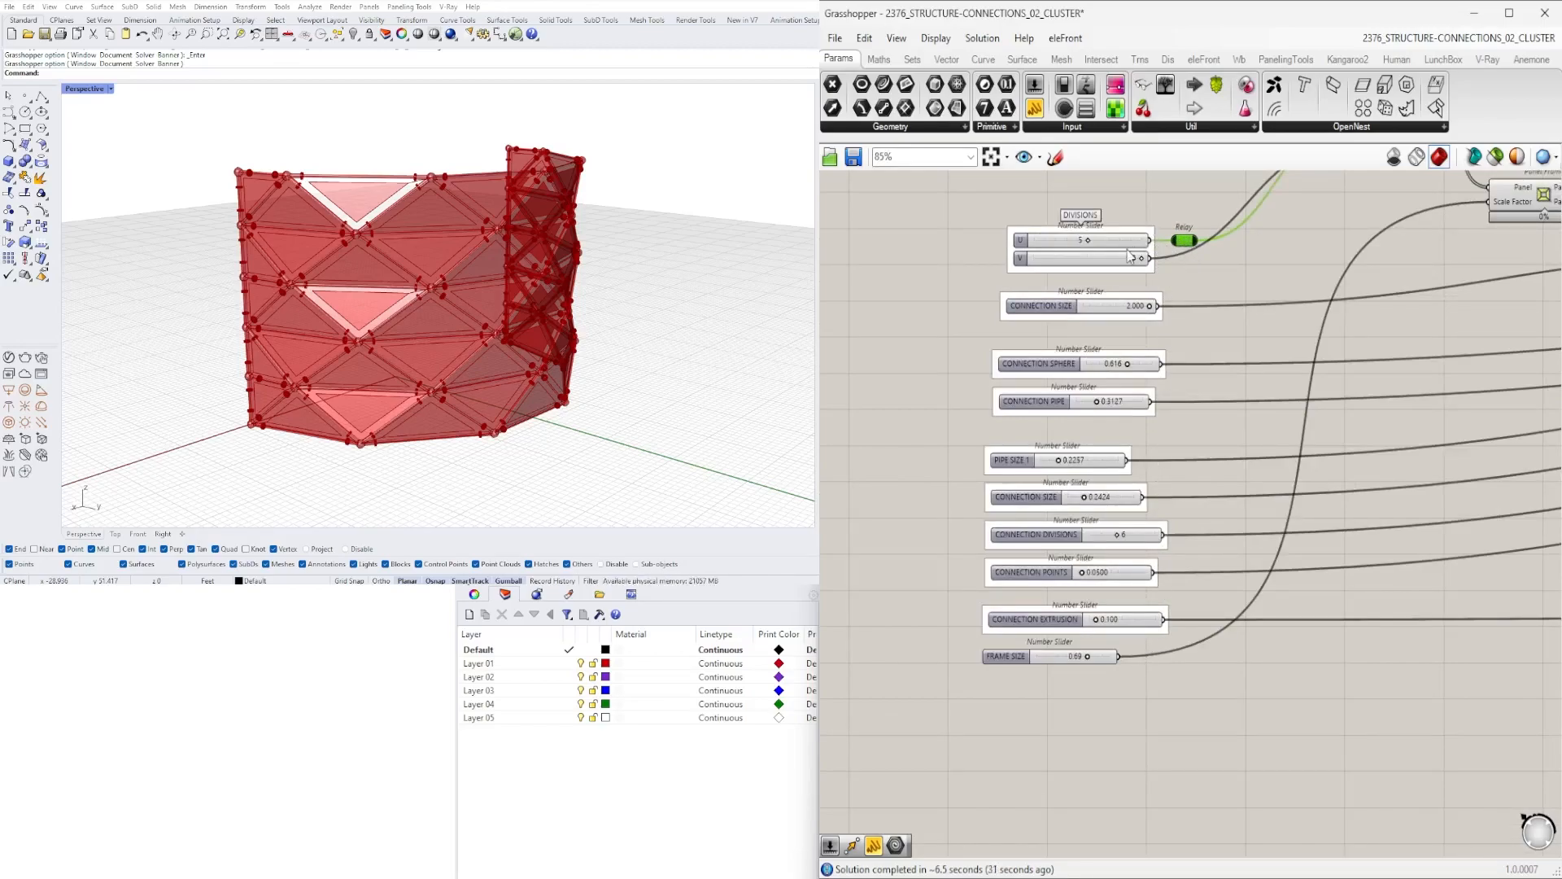
{"action": "right_click_drag", "start_coordinate": [1158, 236], "coordinate": [1107, 319]}
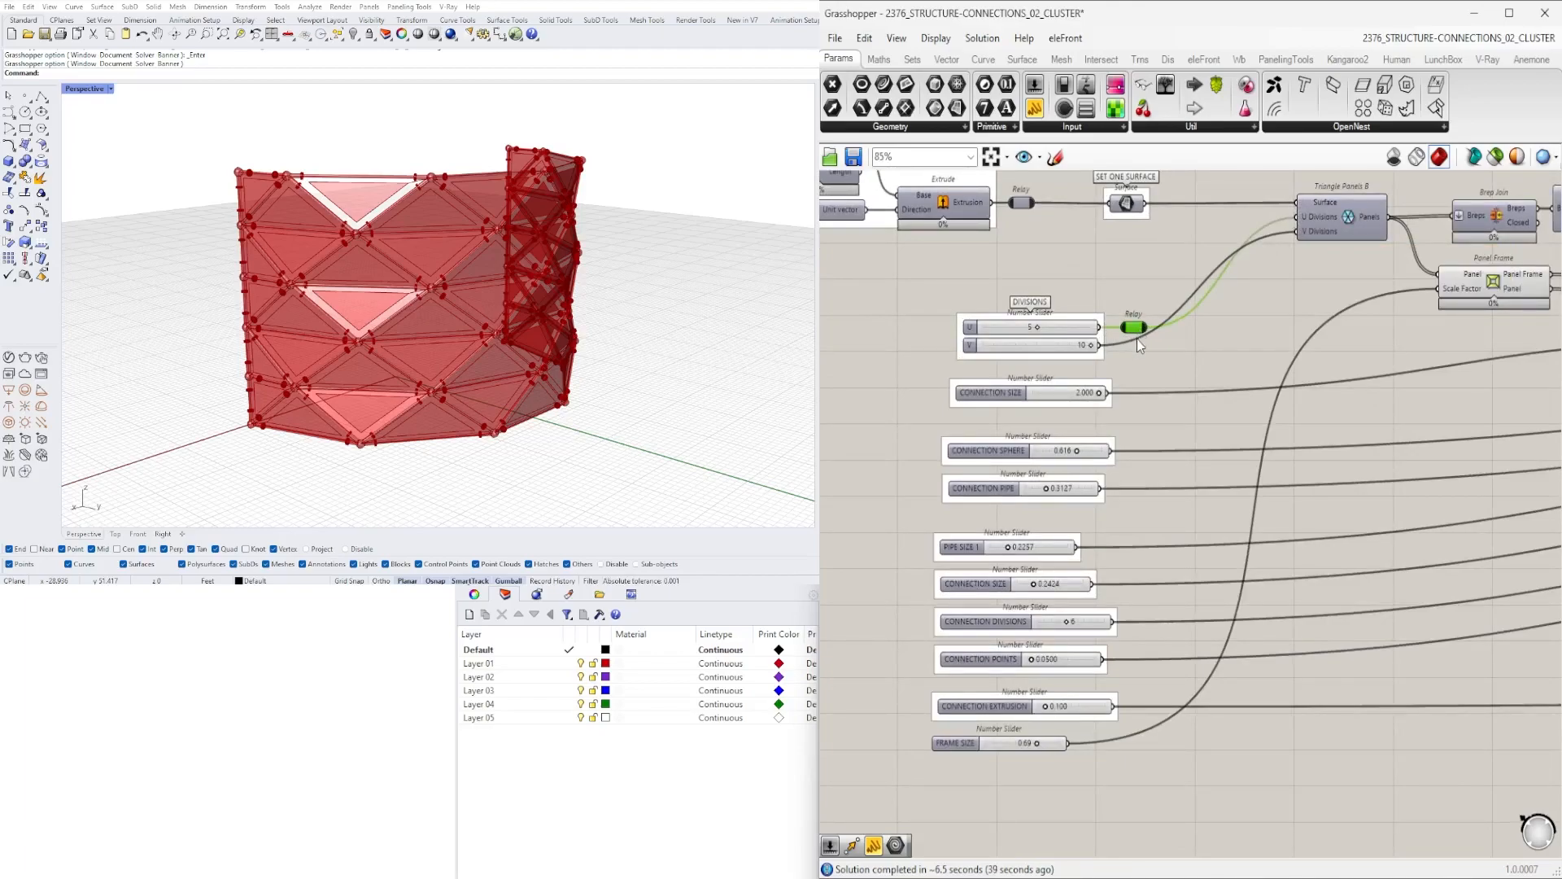
- Add a second relay carrying the V division slider to the Triangle Panels component
{"action": "scroll", "coordinate": [1136, 339], "scroll_direction": "down", "scroll_amount": 2}
{"action": "scroll", "coordinate": [1126, 377], "scroll_direction": "up", "scroll_amount": 5}
{"action": "double_click", "coordinate": [1143, 314]}
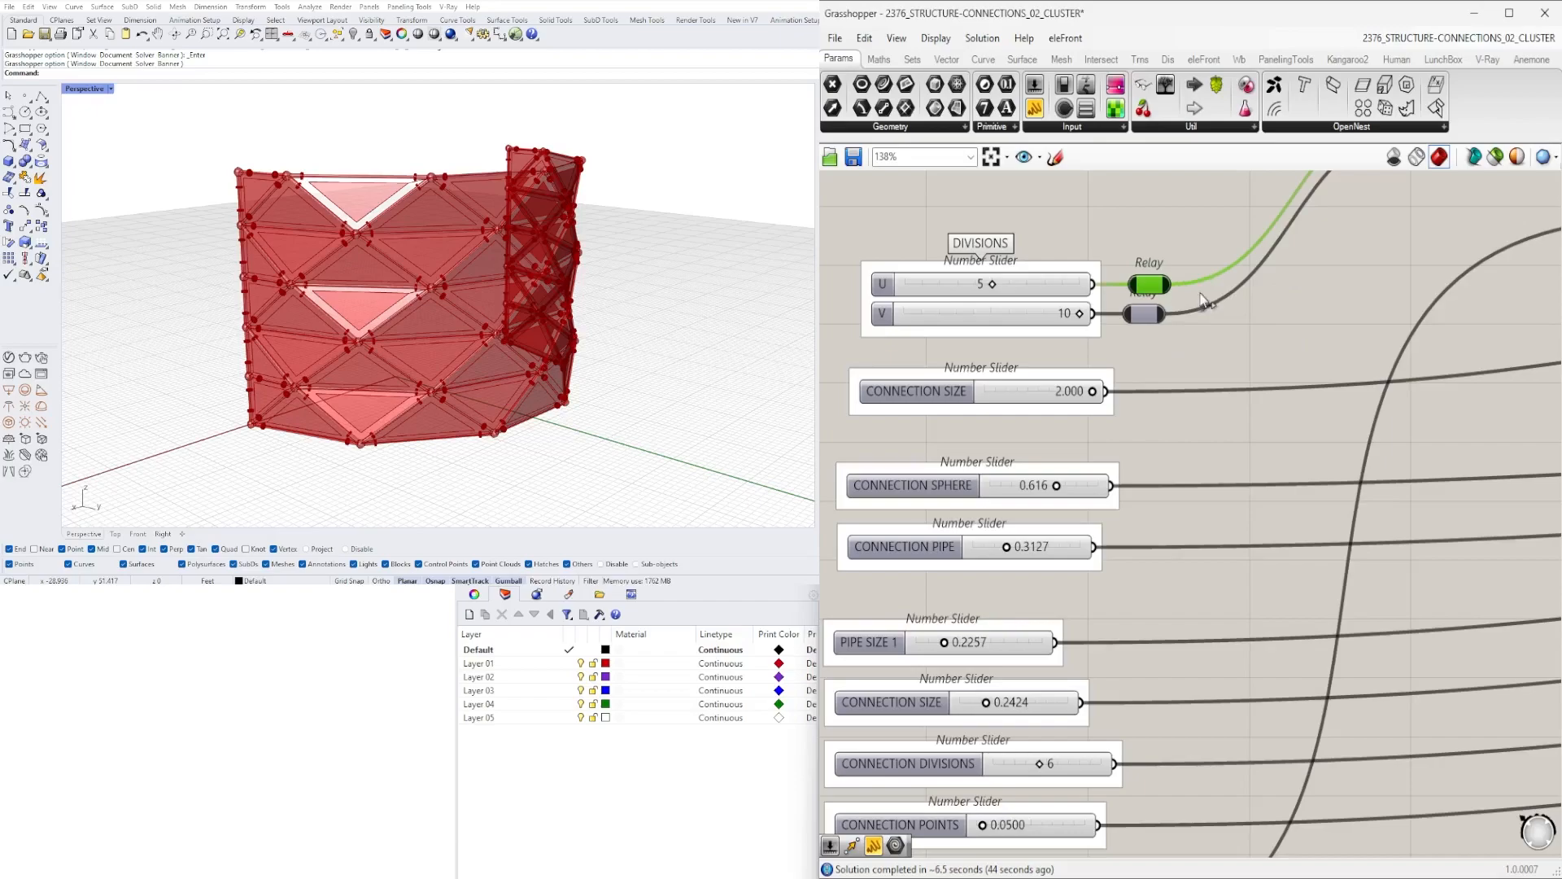
{"action": "left_click", "coordinate": [1172, 328]}
{"action": "left_click", "coordinate": [1146, 314]}
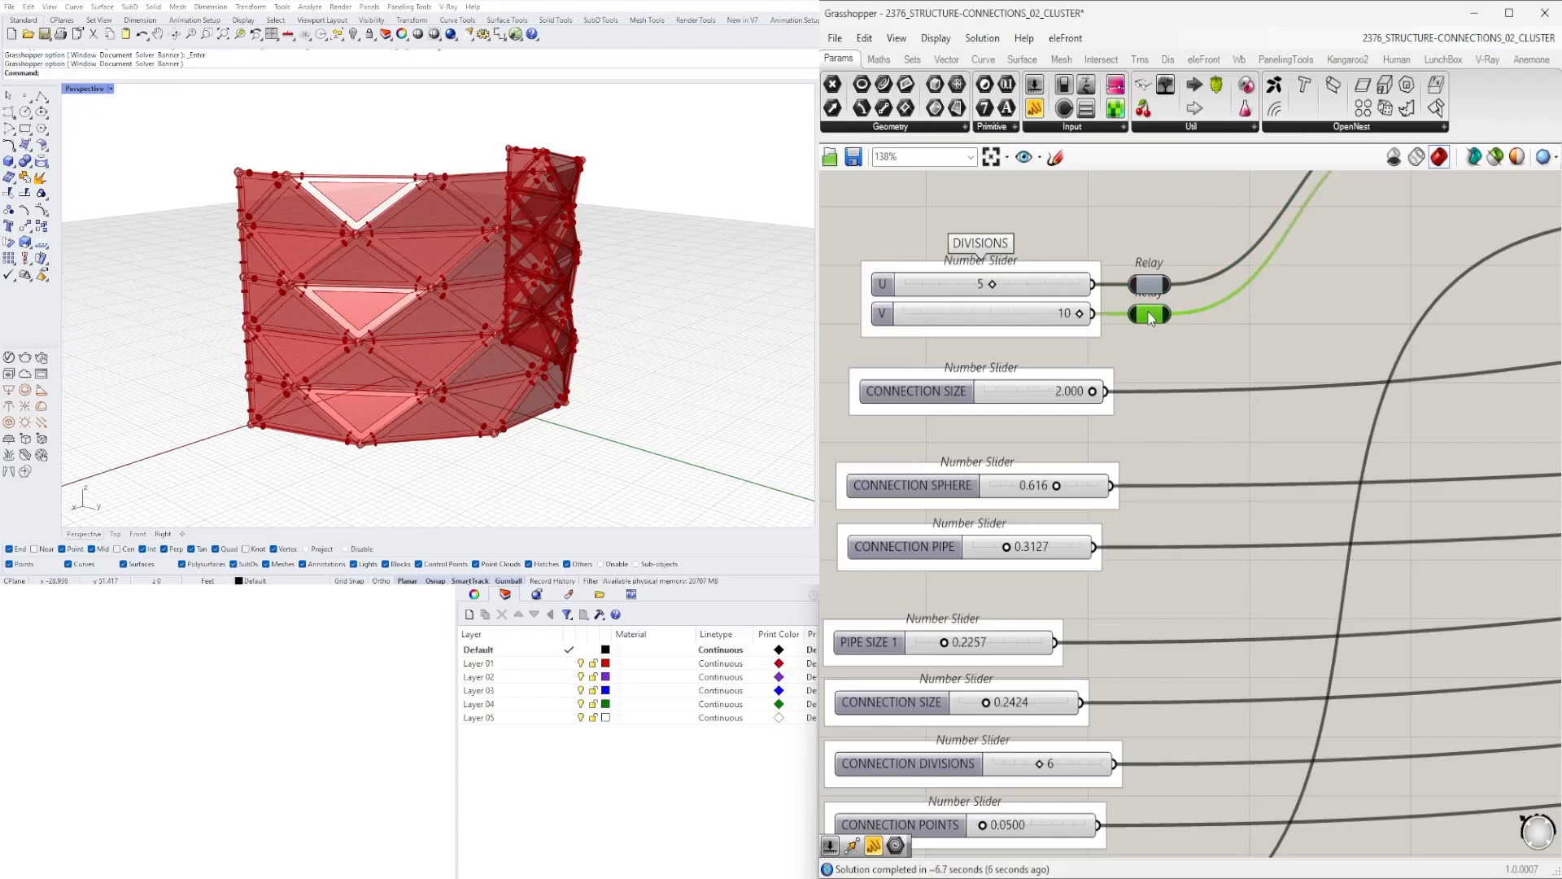
- Insert a Data Dam between the Pipe output and the Solid Union component
{"action": "scroll", "coordinate": [1128, 395], "scroll_direction": "down", "scroll_amount": 5}
{"action": "scroll", "coordinate": [1128, 398], "scroll_direction": "down", "scroll_amount": 2}
{"action": "right_click_drag", "start_coordinate": [1319, 387], "coordinate": [1049, 367]}
{"action": "scroll", "coordinate": [1346, 371], "scroll_direction": "up", "scroll_amount": 4}
{"action": "scroll", "coordinate": [1049, 367], "scroll_direction": "down", "scroll_amount": 2}
{"action": "scroll", "coordinate": [1419, 521], "scroll_direction": "up", "scroll_amount": 2}
{"action": "right_click_drag", "start_coordinate": [1419, 521], "coordinate": [1354, 468]}
{"action": "scroll", "coordinate": [946, 456], "scroll_direction": "down", "scroll_amount": 2}
{"action": "right_click_drag", "start_coordinate": [1063, 407], "coordinate": [1332, 475]}
{"action": "scroll", "coordinate": [1131, 309], "scroll_direction": "up", "scroll_amount": 4}
{"action": "left_click_drag", "start_coordinate": [1078, 361], "coordinate": [1078, 379]}
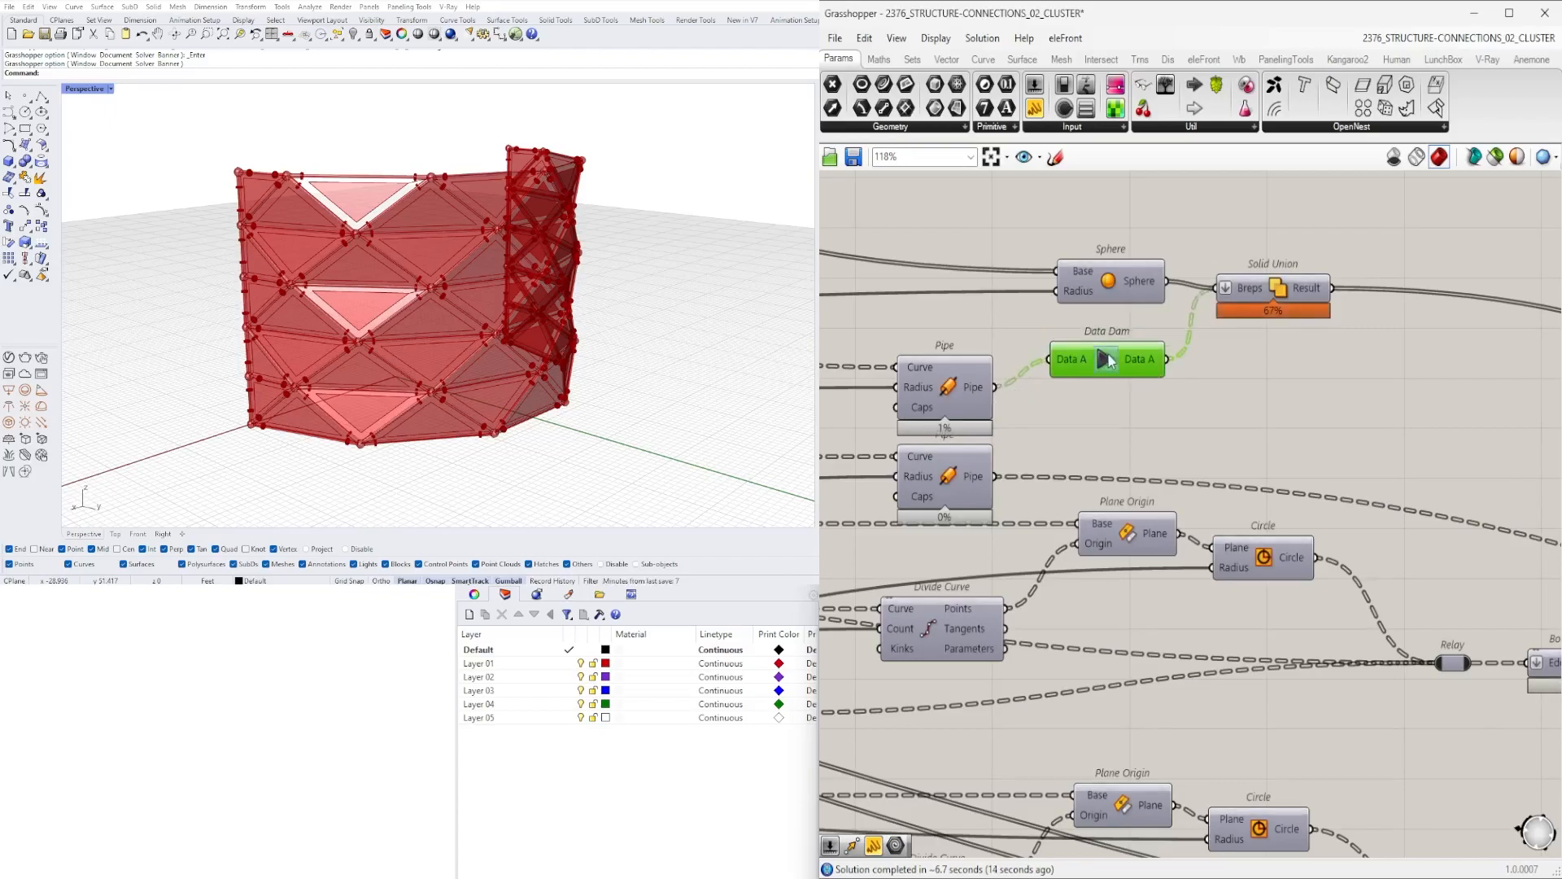
- Wire the Pipe output directly into Solid Union's Breps input
{"action": "scroll", "coordinate": [1095, 306], "scroll_direction": "down", "scroll_amount": 5}
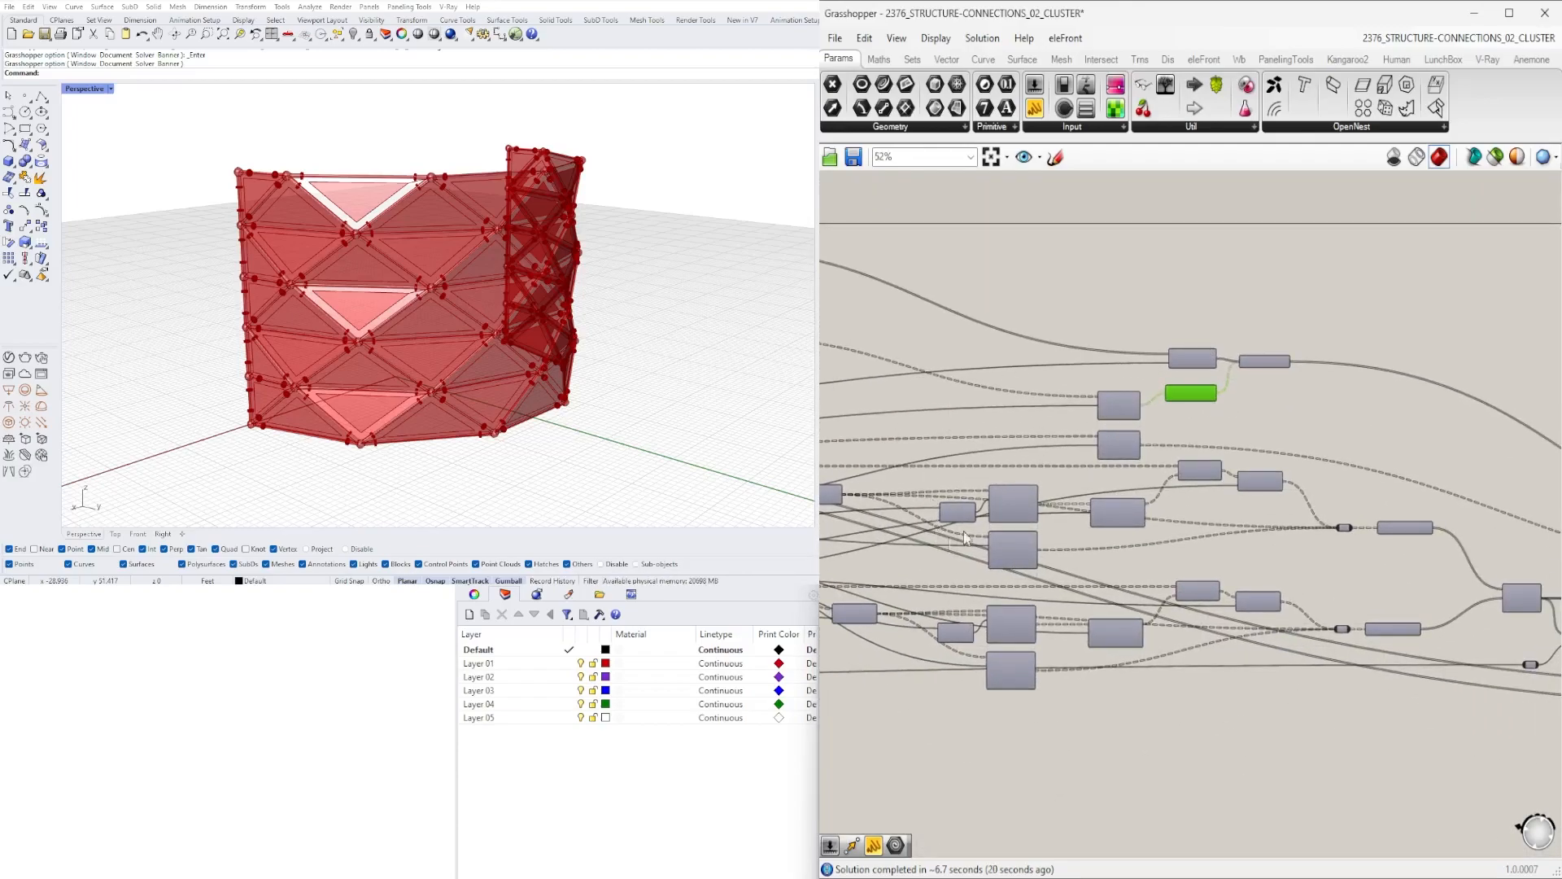
{"action": "scroll", "coordinate": [951, 544], "scroll_direction": "up", "scroll_amount": 5}
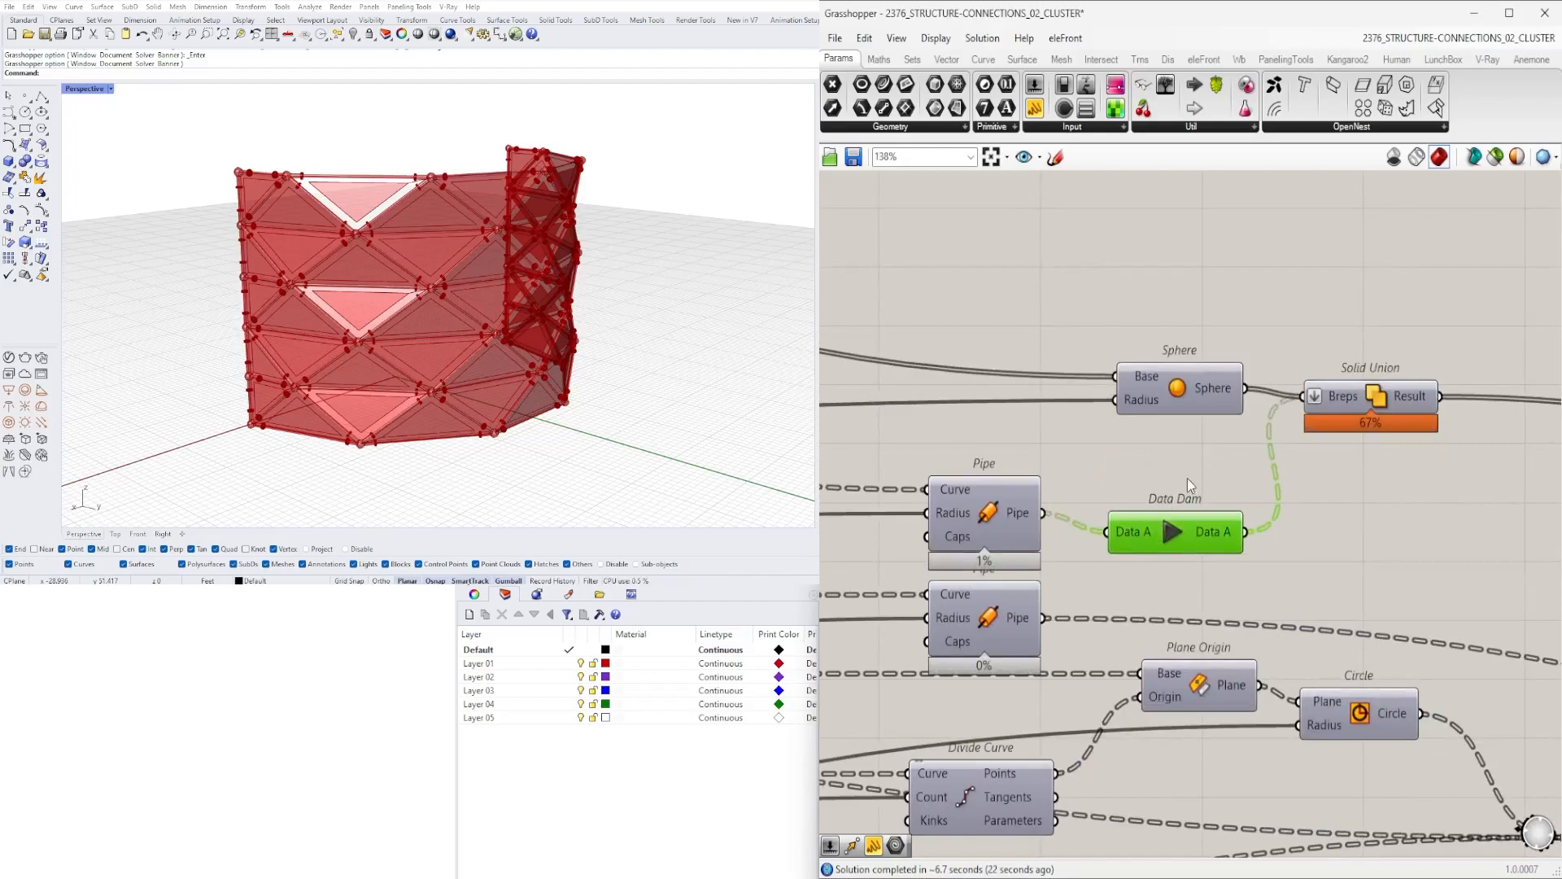
{"action": "left_click_drag", "start_coordinate": [1042, 513], "coordinate": [1306, 397], "text": "shift"}
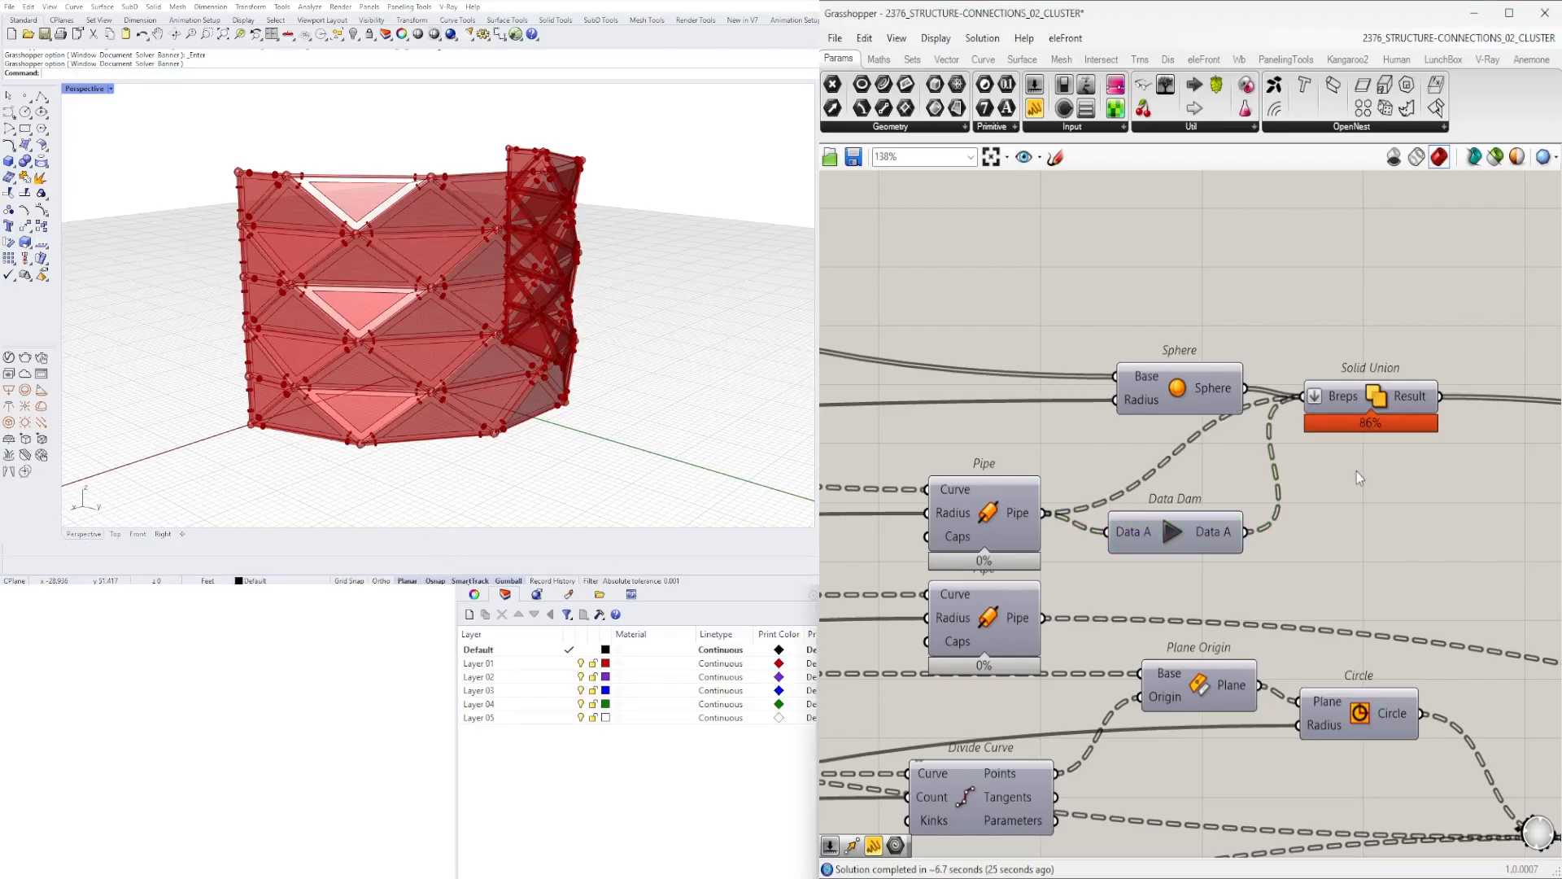
{"action": "left_click_drag", "start_coordinate": [1325, 557], "coordinate": [1253, 538]}
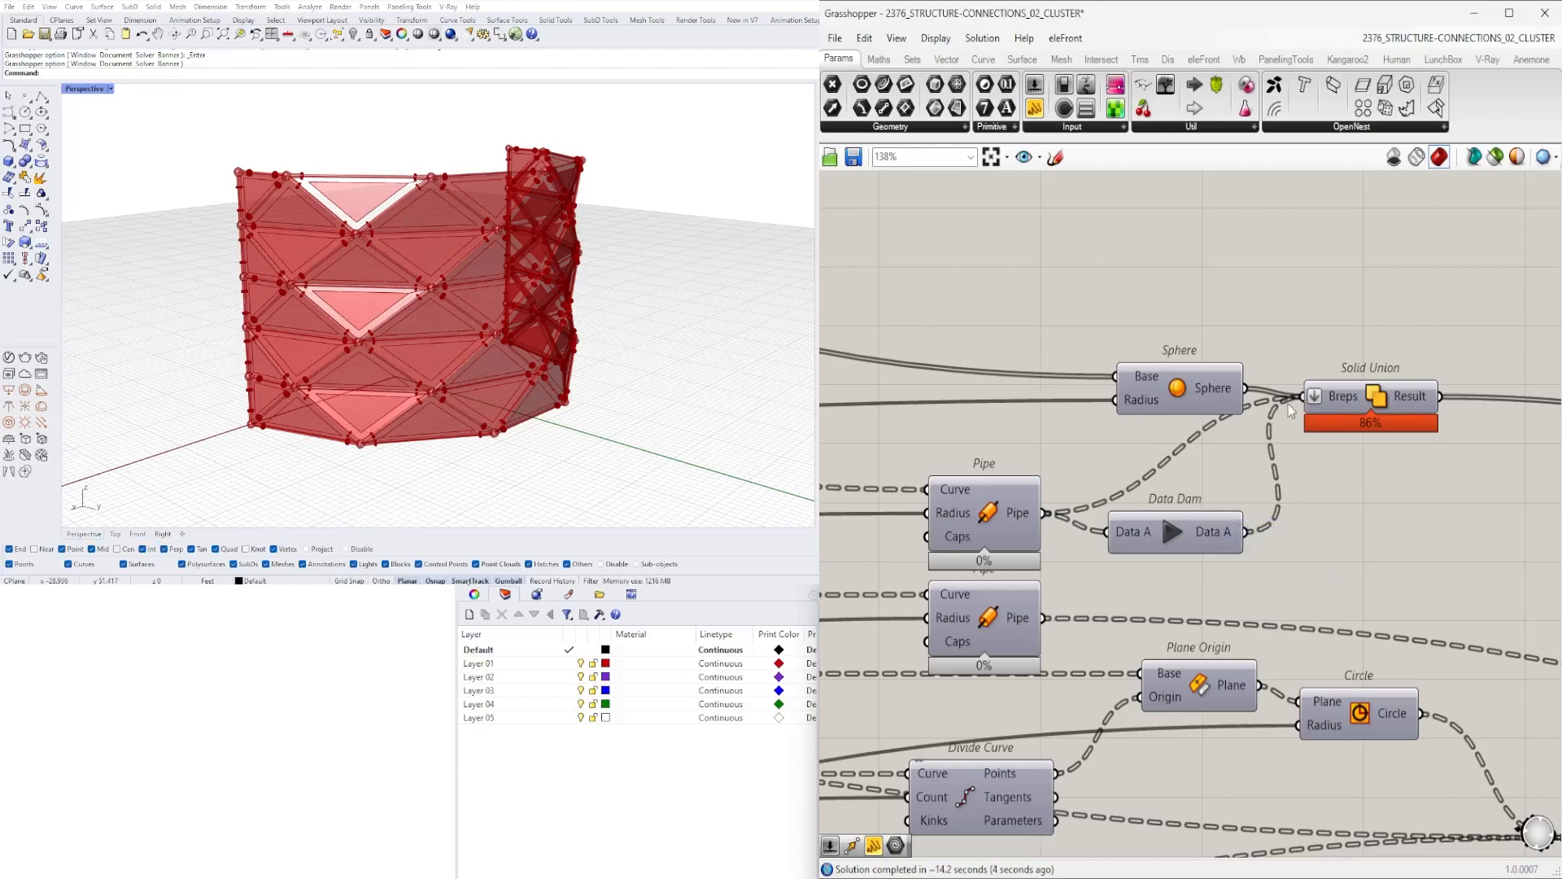
- Add Geometry parameters and connect the Sphere and Pipe outputs to them
{"action": "scroll", "coordinate": [1344, 440], "scroll_direction": "down", "scroll_amount": 2}
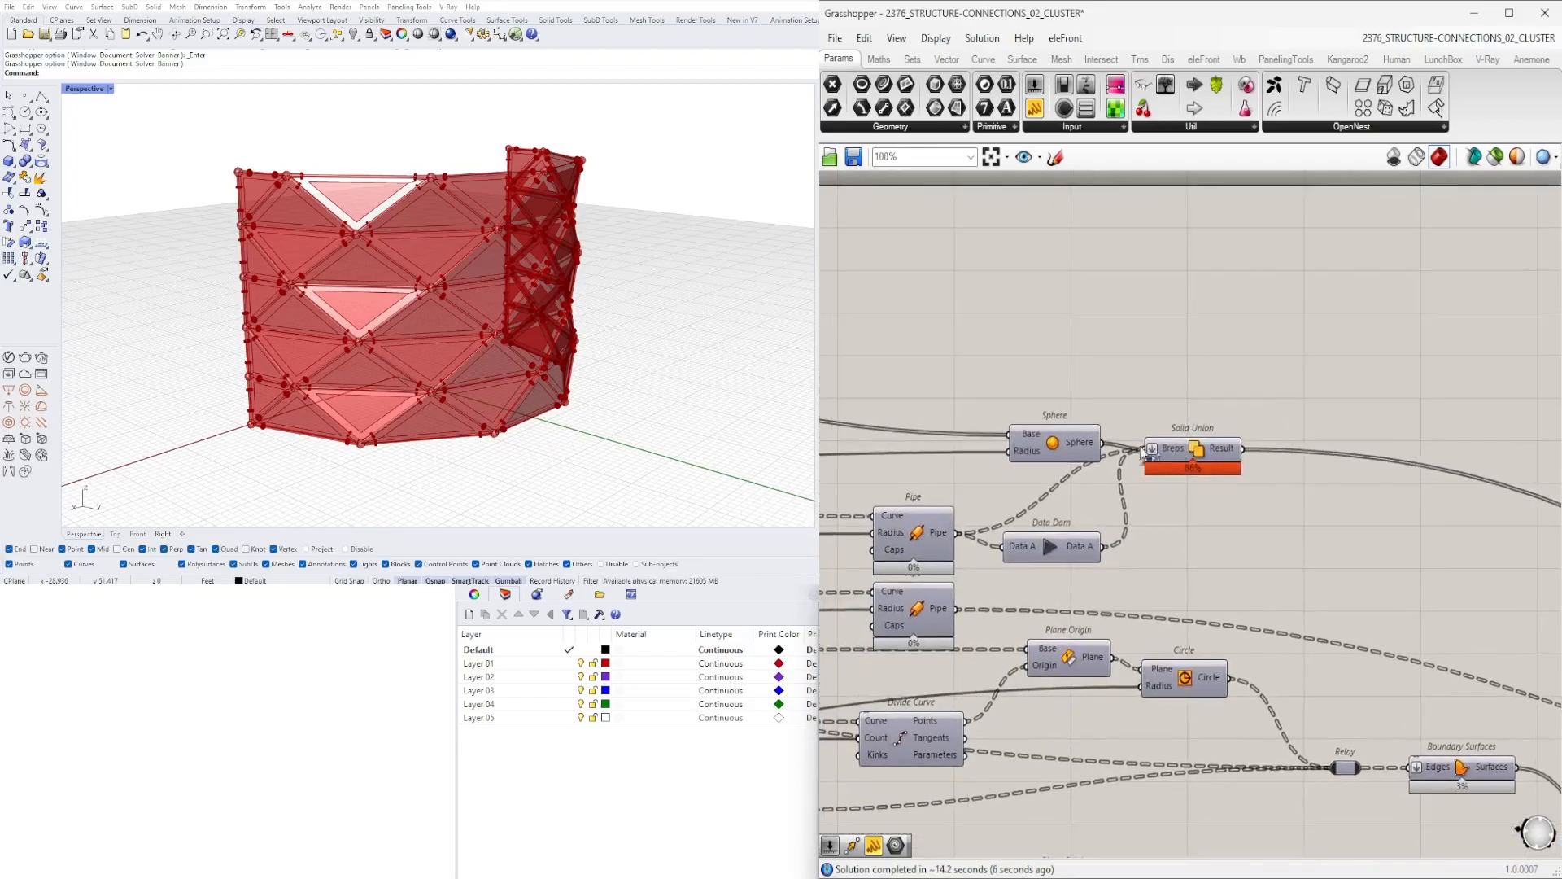
{"action": "double_click", "coordinate": [1182, 393]}
{"action": "type", "text": "GEO"}
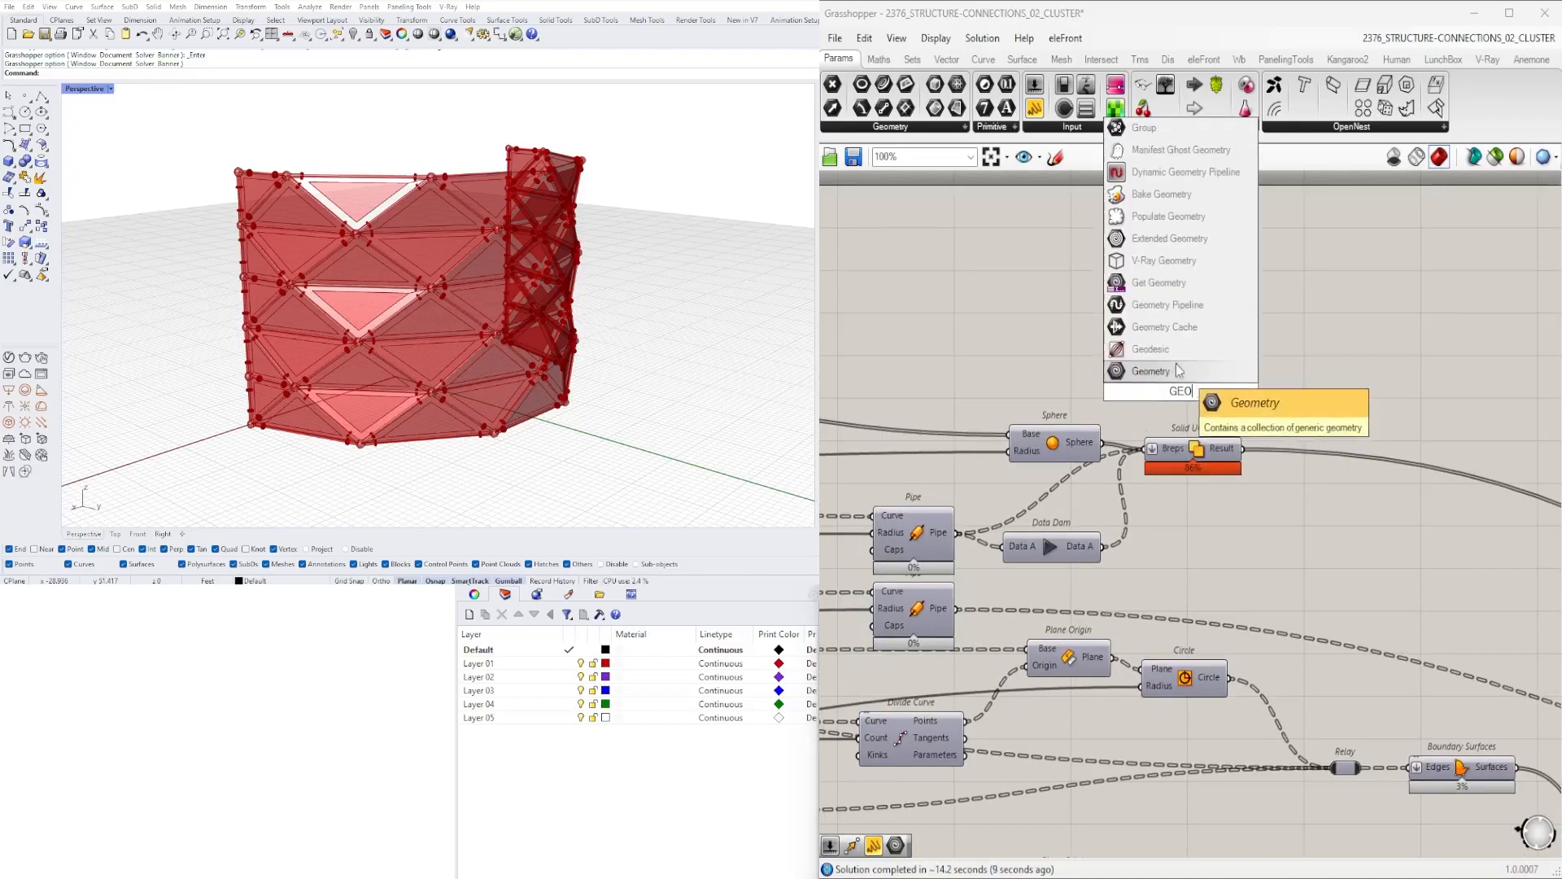
{"action": "left_click", "coordinate": [1179, 370]}
{"action": "left_click_drag", "start_coordinate": [1098, 441], "coordinate": [1354, 376]}
{"action": "left_click_drag", "start_coordinate": [956, 534], "coordinate": [1362, 398]}
{"action": "left_click_drag", "start_coordinate": [1220, 583], "coordinate": [1186, 457]}
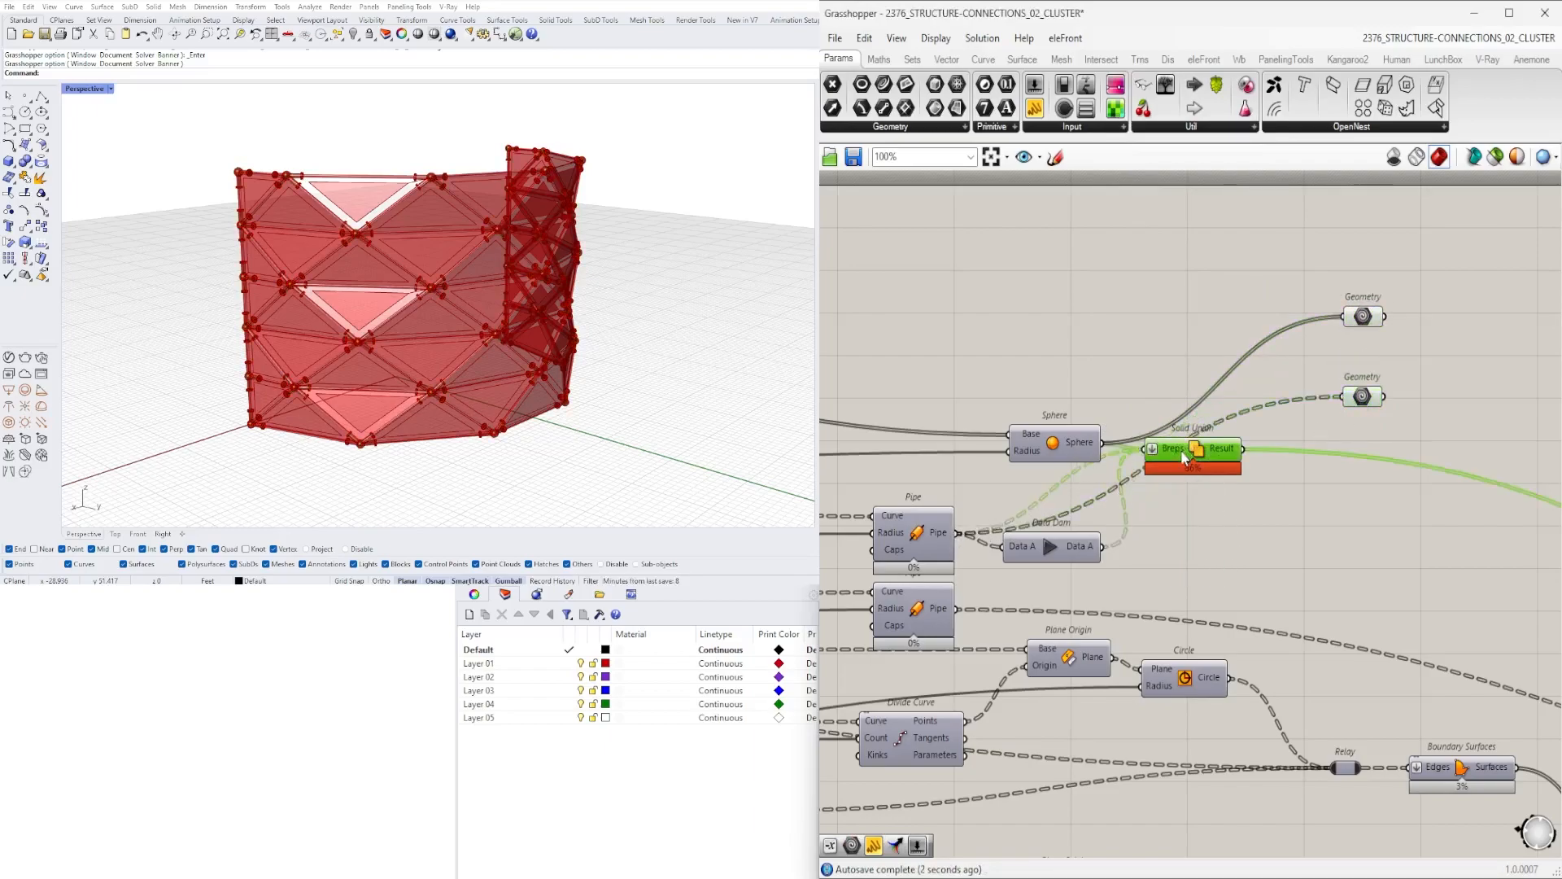
- Connect the two new Geometry parameters to relays in the output column
{"action": "right_click_drag", "start_coordinate": [1198, 480], "coordinate": [1013, 447]}
{"action": "scroll", "coordinate": [1012, 448], "scroll_direction": "down", "scroll_amount": 3}
{"action": "left_click", "coordinate": [1296, 411]}
{"action": "right_click_drag", "start_coordinate": [1296, 411], "coordinate": [981, 396]}
{"action": "left_click_drag", "start_coordinate": [1516, 609], "coordinate": [1410, 670]}
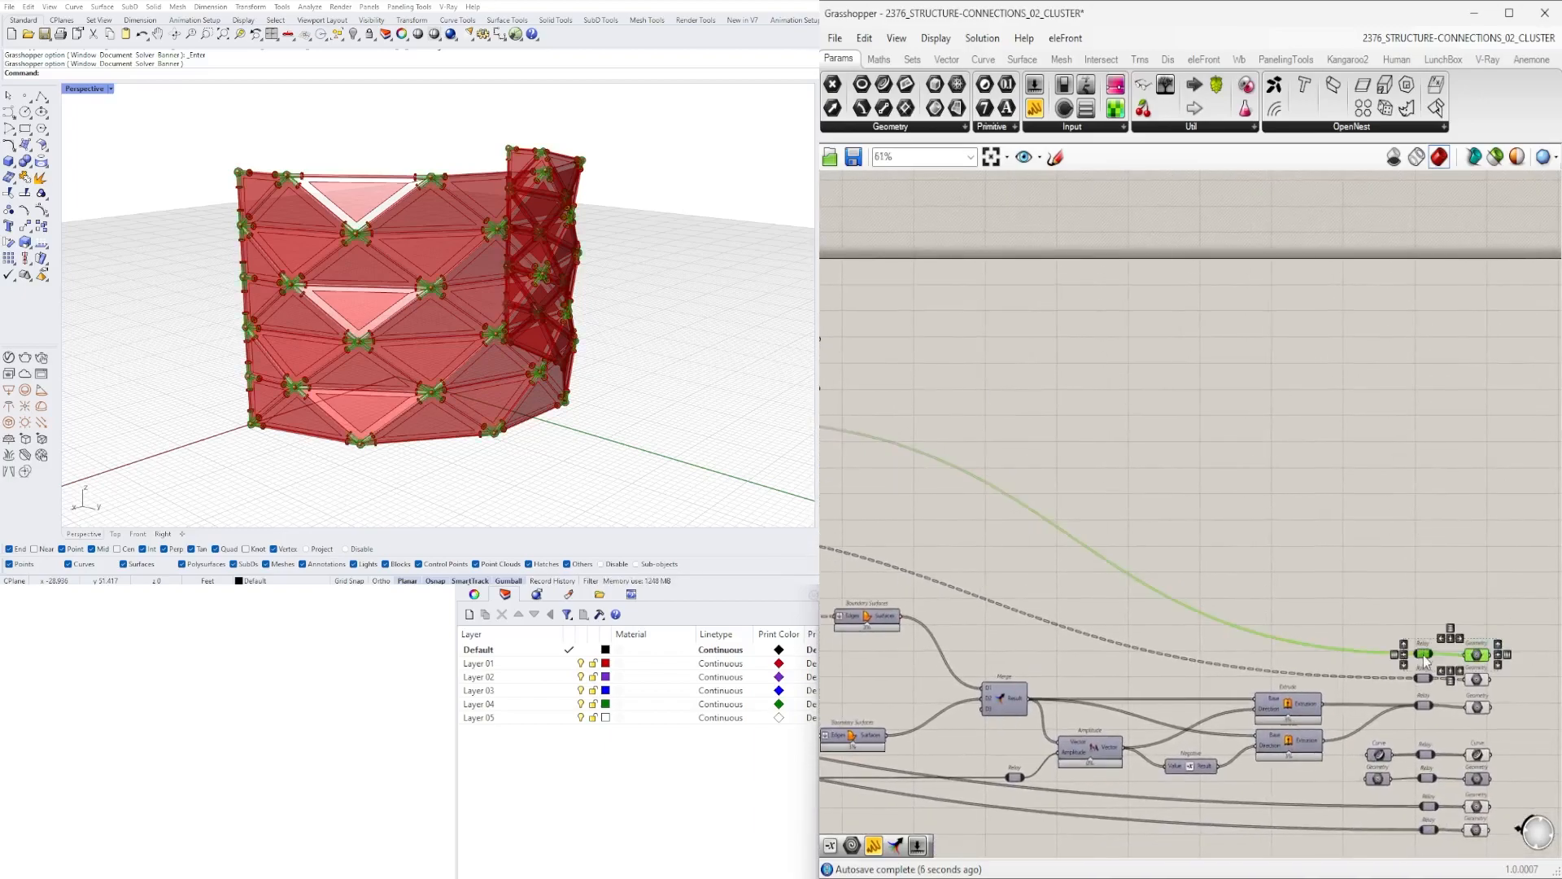
{"action": "scroll", "coordinate": [1425, 651], "scroll_direction": "up", "scroll_amount": 3}
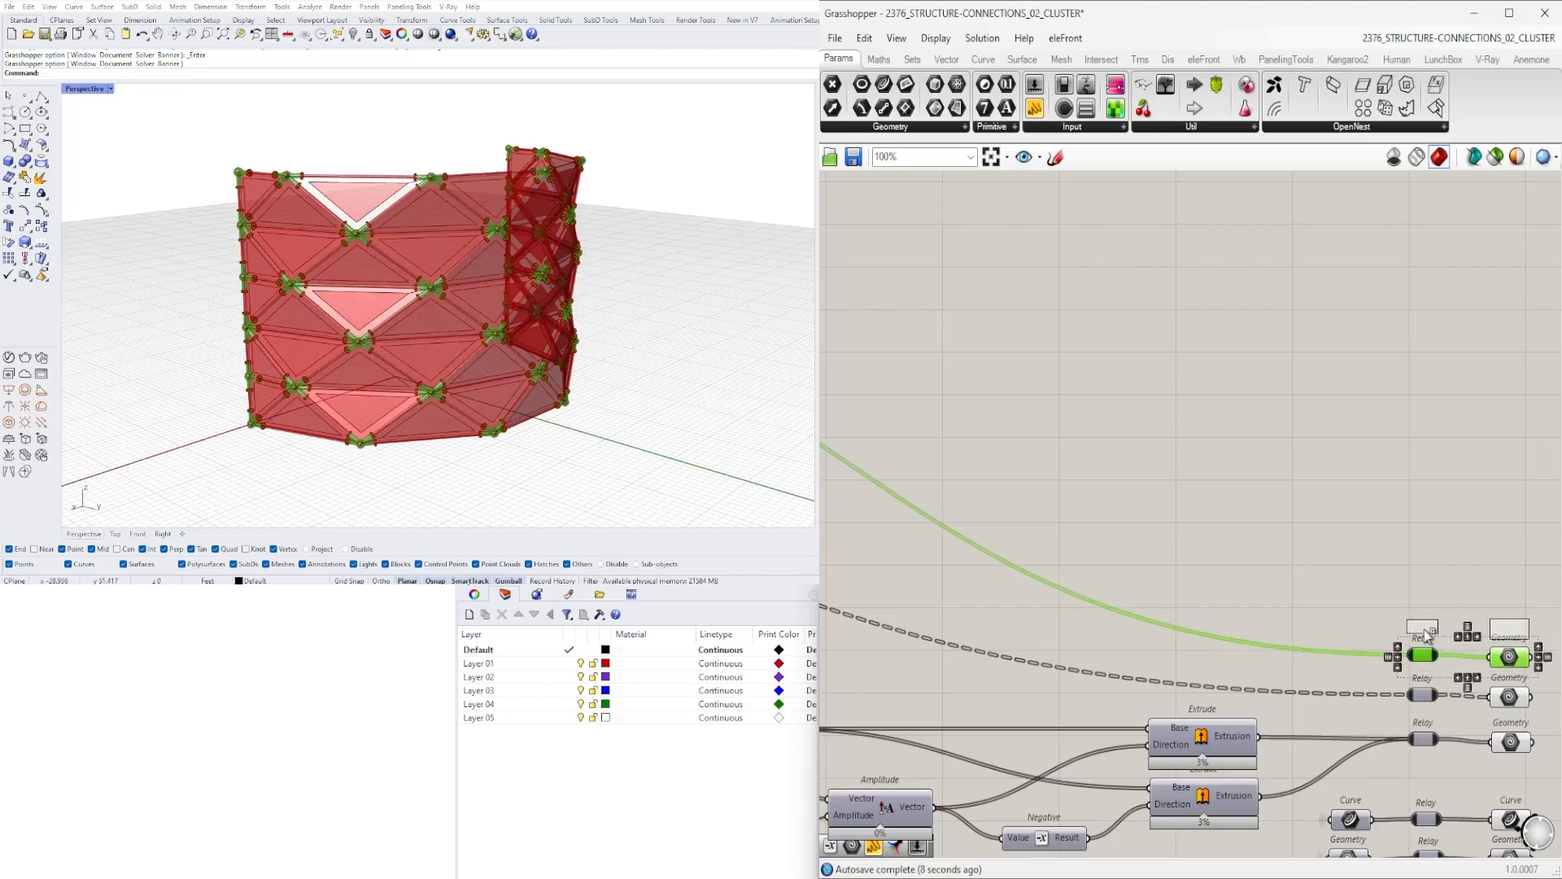
{"action": "scroll", "coordinate": [1097, 507], "scroll_direction": "down", "scroll_amount": 4}
{"action": "scroll", "coordinate": [1026, 423], "scroll_direction": "up", "scroll_amount": 3}
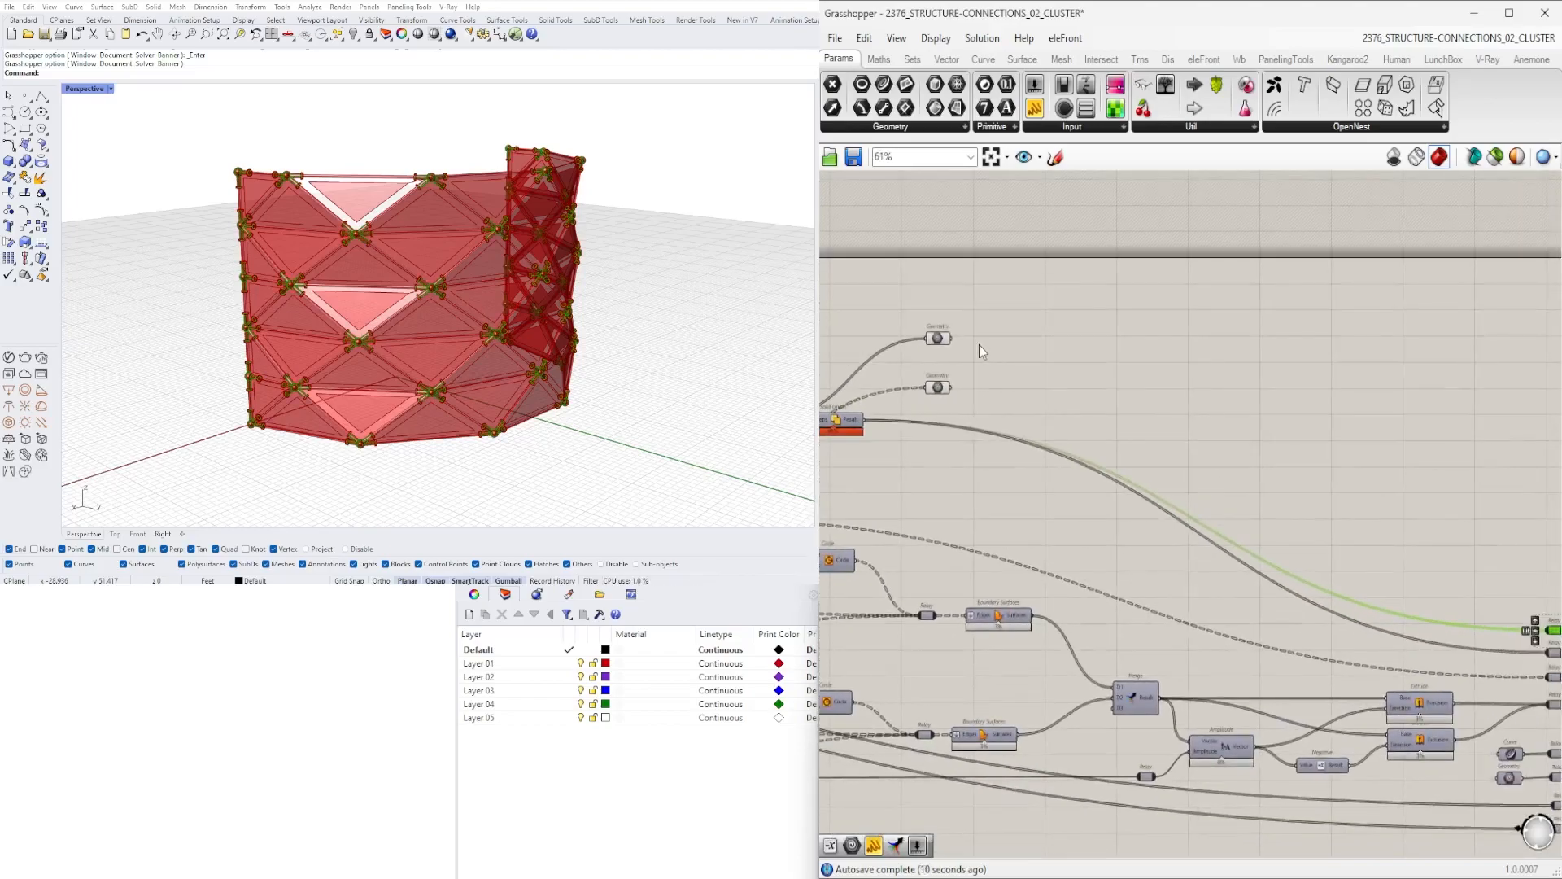
{"action": "right_click_drag", "start_coordinate": [1097, 411], "coordinate": [836, 360]}
{"action": "left_click", "coordinate": [854, 367]}
{"action": "left_click_drag", "start_coordinate": [860, 363], "coordinate": [1460, 627]}
{"action": "left_click_drag", "start_coordinate": [861, 316], "coordinate": [1461, 604]}
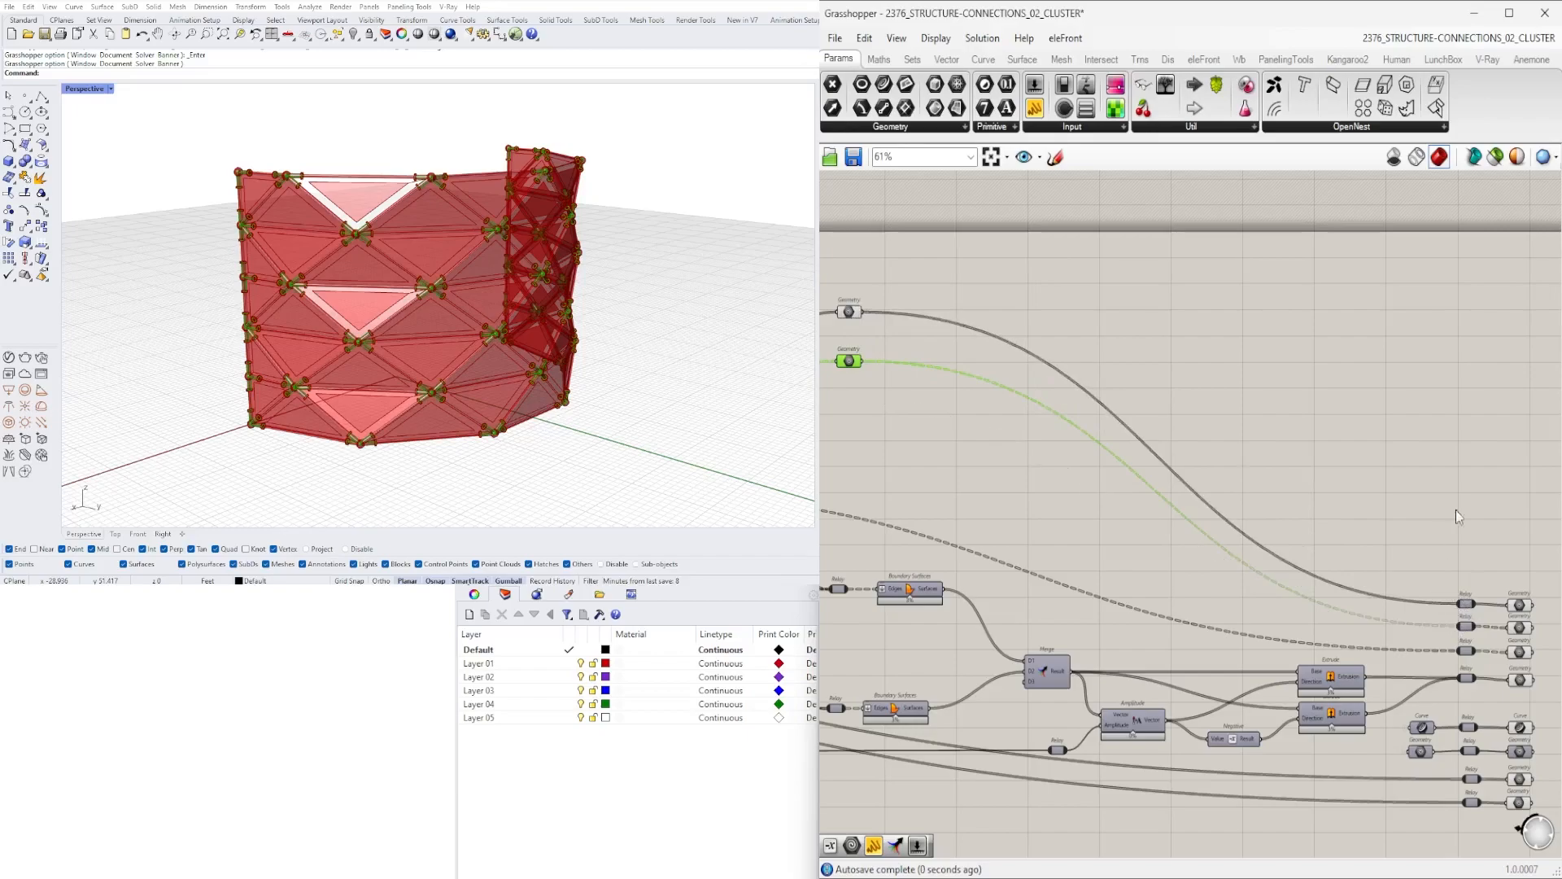
- Arrange the new output Geometry parameters beside their relays
{"action": "scroll", "coordinate": [1447, 533], "scroll_direction": "up", "scroll_amount": 3}
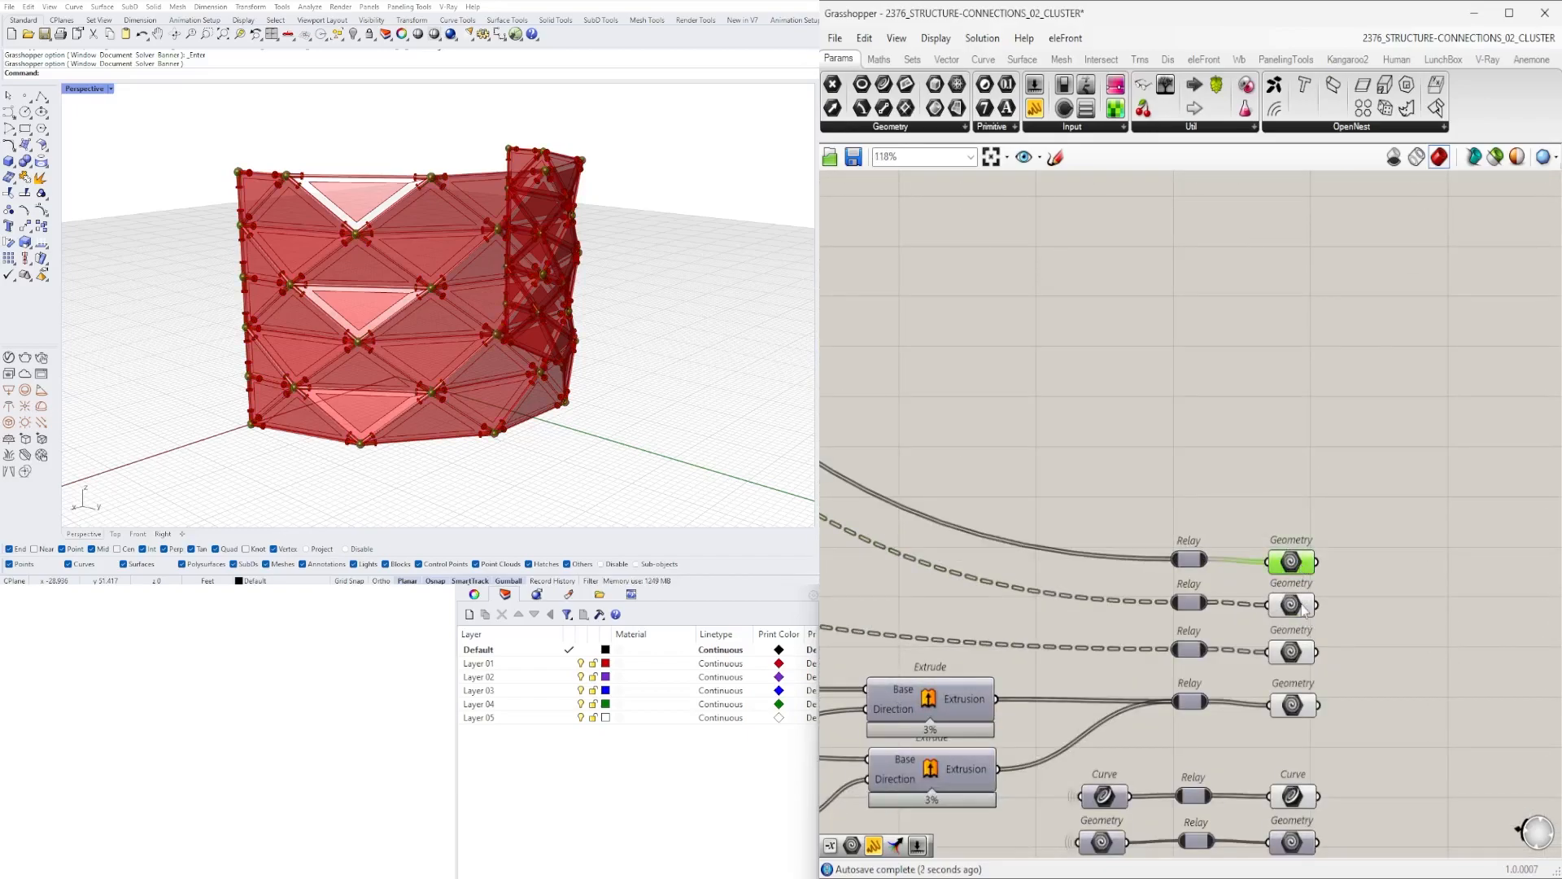
{"action": "scroll", "coordinate": [1304, 610], "scroll_direction": "down", "scroll_amount": 2}
{"action": "left_click_drag", "start_coordinate": [1342, 594], "coordinate": [1270, 511]}
{"action": "right_click_drag", "start_coordinate": [1271, 513], "coordinate": [1101, 475]}
{"action": "left_click", "coordinate": [1258, 490]}
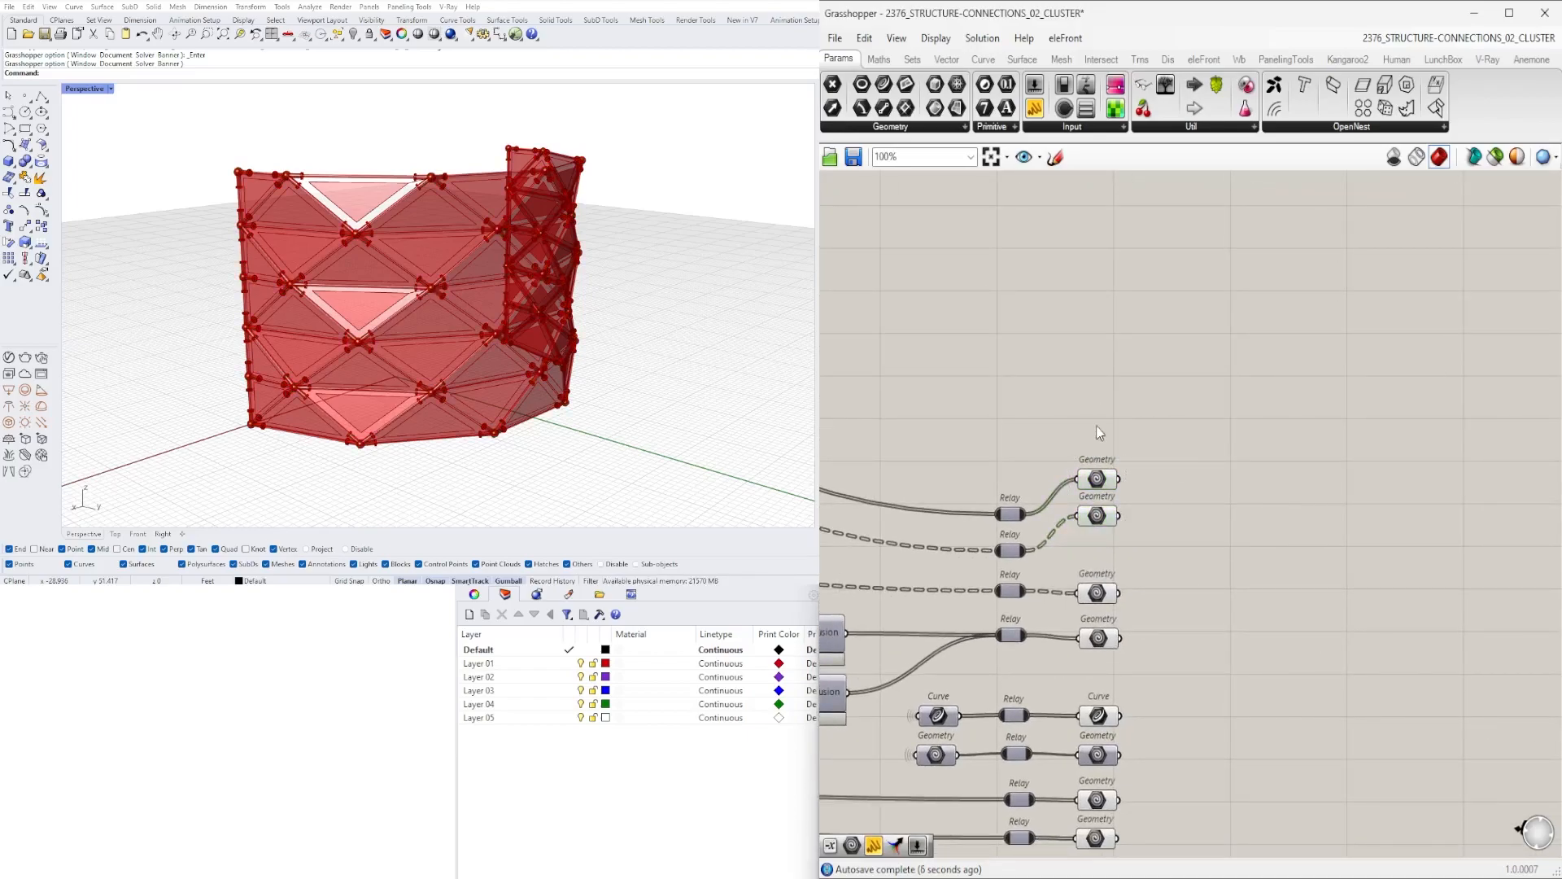
{"action": "scroll", "coordinate": [1096, 432], "scroll_direction": "down", "scroll_amount": 10}
{"action": "left_click_drag", "start_coordinate": [905, 395], "coordinate": [1312, 559]}
{"action": "scroll", "coordinate": [1330, 454], "scroll_direction": "up", "scroll_amount": 8}
{"action": "scroll", "coordinate": [1330, 454], "scroll_direction": "up", "scroll_amount": 5}
{"action": "left_click_drag", "start_coordinate": [1237, 447], "coordinate": [1159, 389]}
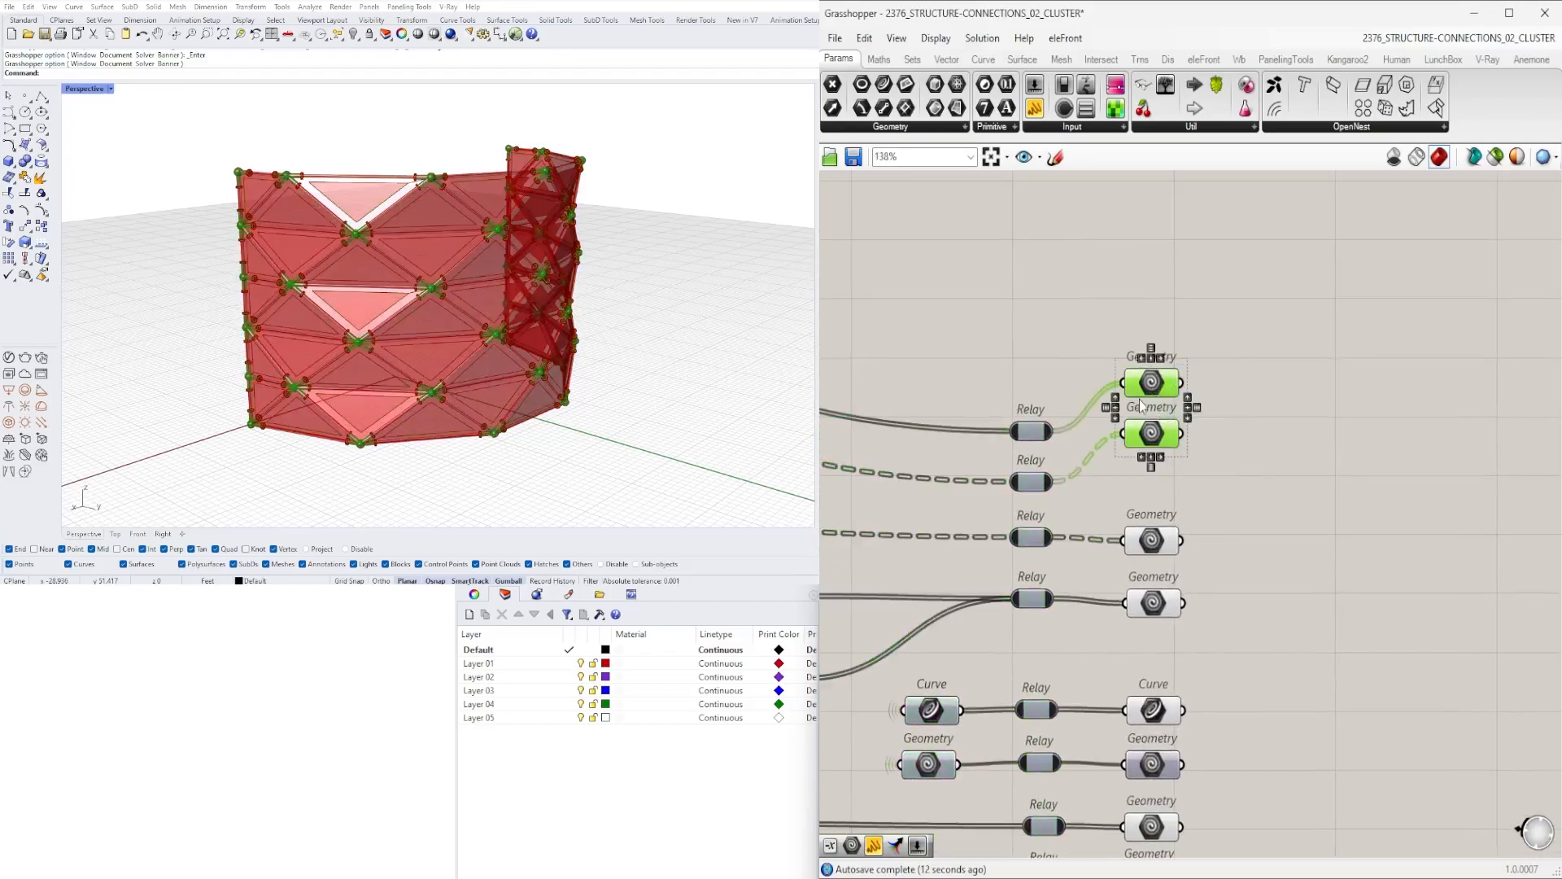
- Insert a Data Dam and connect the lower Geometry parameter's output to its input
{"action": "double_click", "coordinate": [1331, 426]}
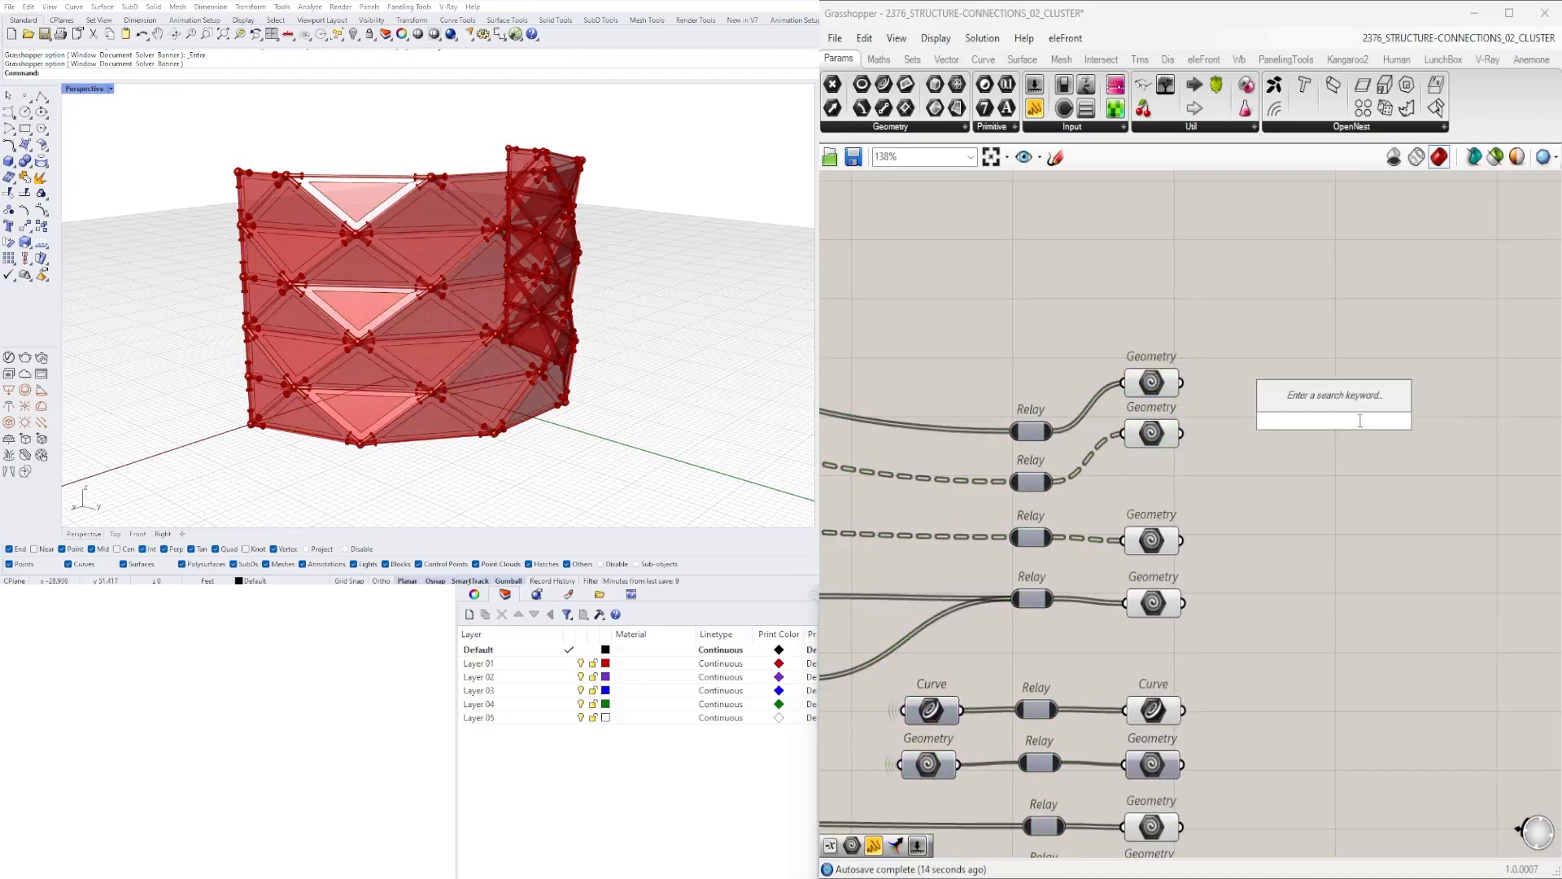
{"action": "type", "text": "dam"}
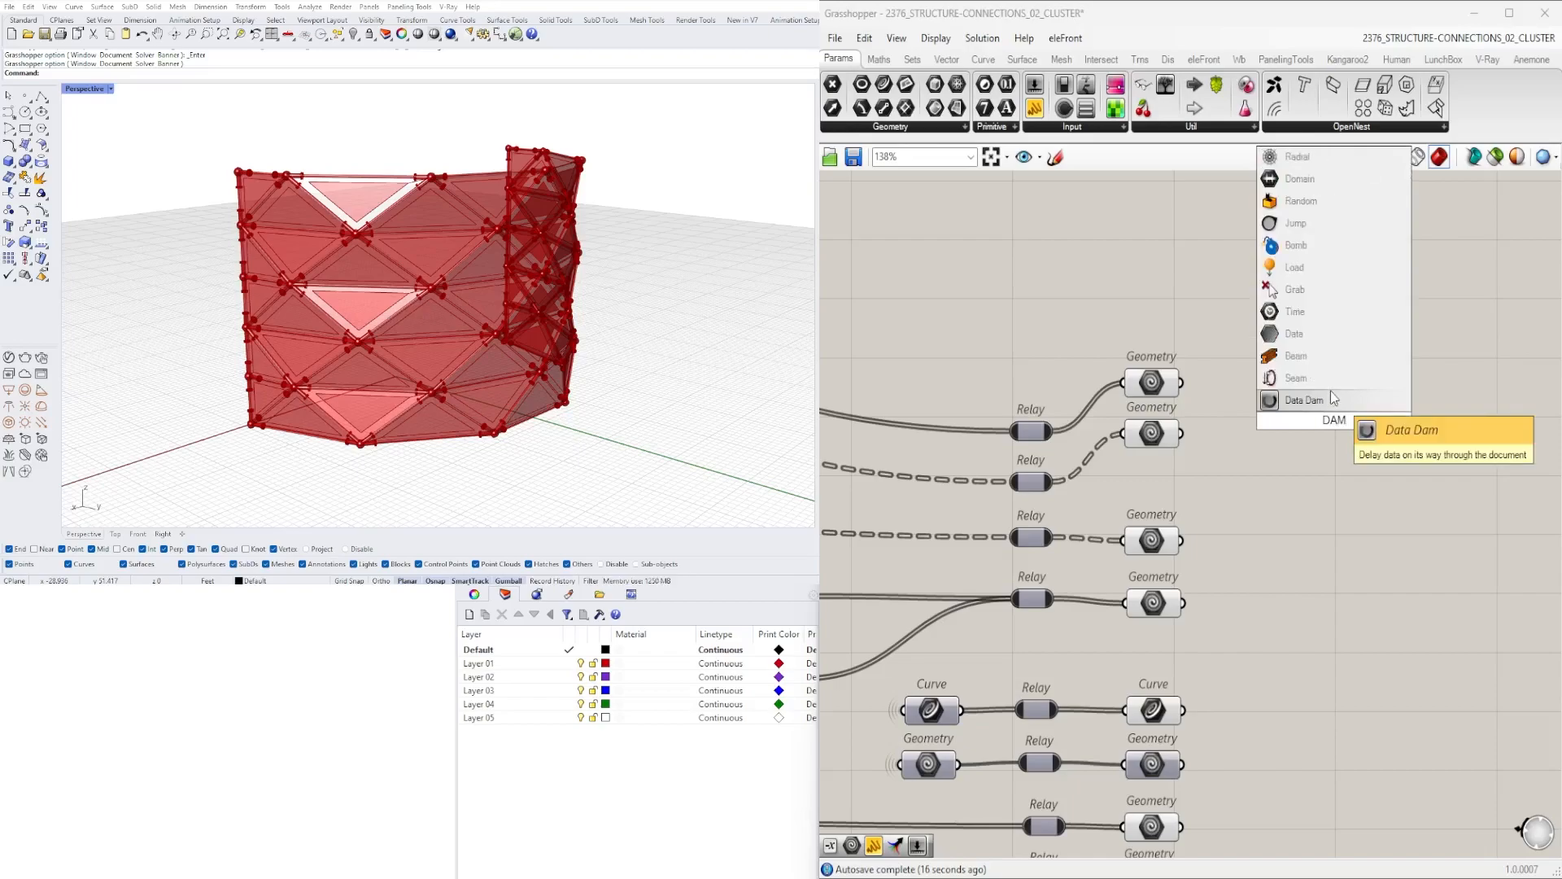
{"action": "left_click", "coordinate": [1323, 401]}
{"action": "left_click_drag", "start_coordinate": [1324, 407], "coordinate": [1394, 397]}
{"action": "right_click_drag", "start_coordinate": [1316, 411], "coordinate": [1187, 444]}
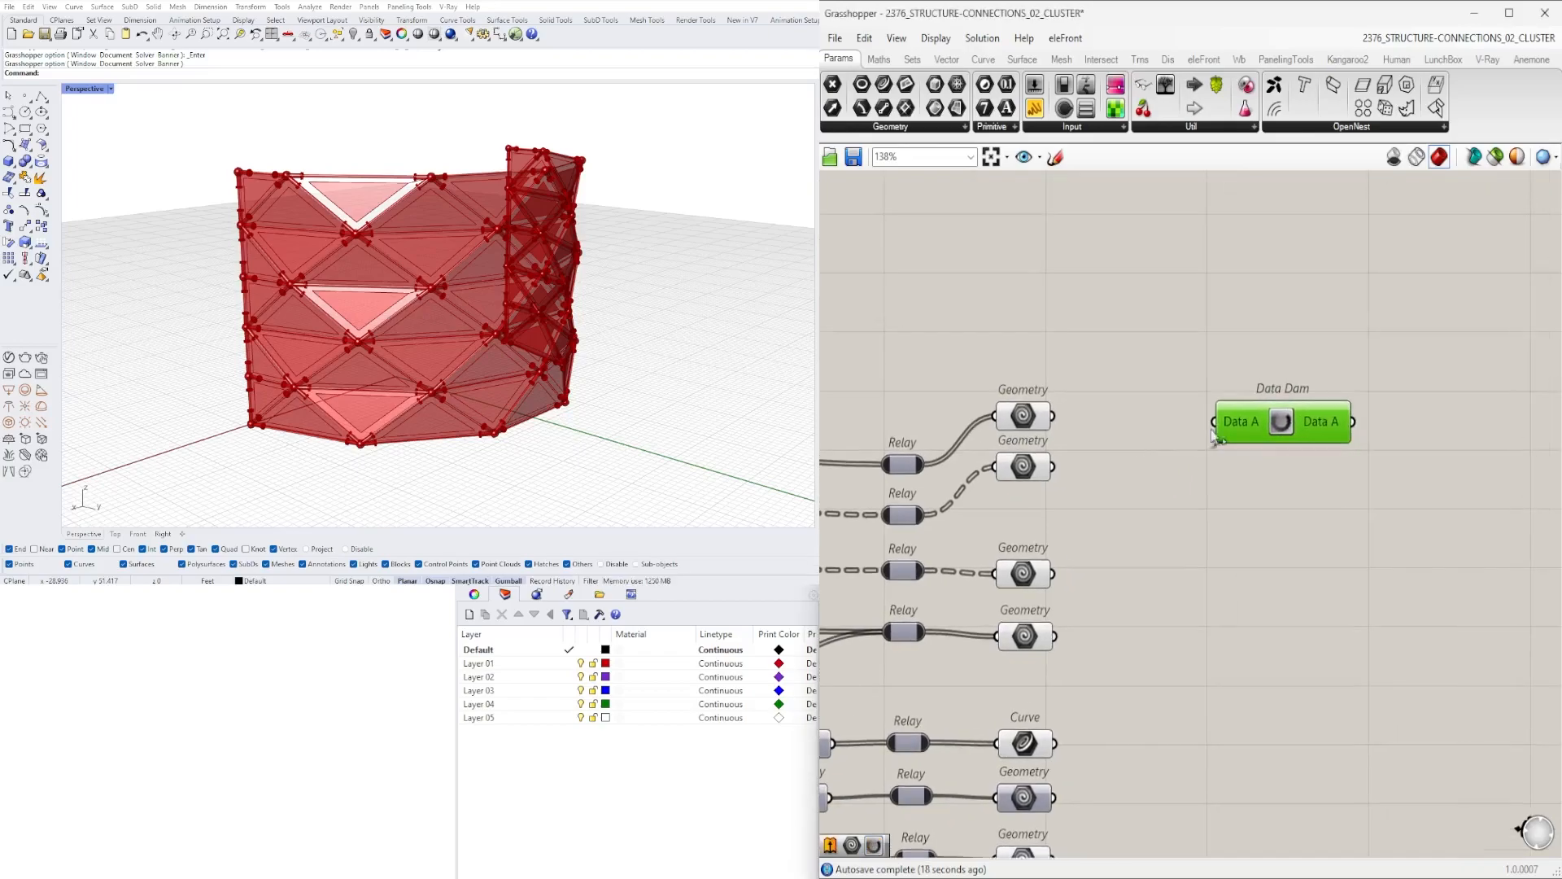
{"action": "left_click_drag", "start_coordinate": [1314, 456], "coordinate": [1290, 477]}
{"action": "left_click_drag", "start_coordinate": [1045, 471], "coordinate": [1185, 506]}
{"action": "left_click_drag", "start_coordinate": [1040, 417], "coordinate": [1054, 417]}
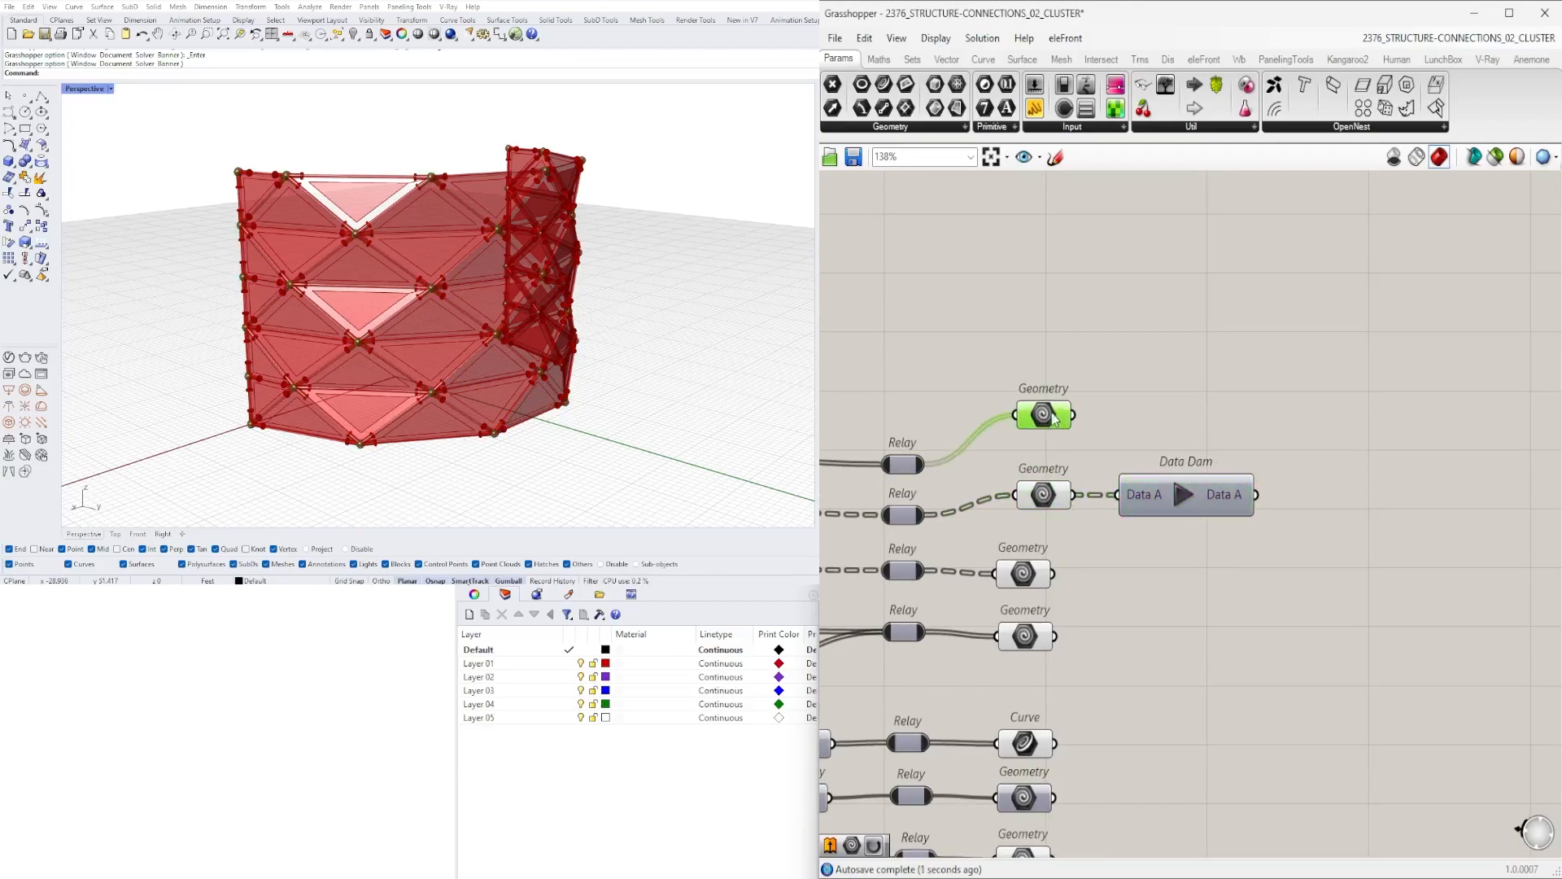
- Add a Solid Union, wire the upper Geometry and the Data Dam output into its Breps input, and flatten that input
{"action": "double_click", "coordinate": [1205, 413]}
{"action": "type", "text": "UNION"}
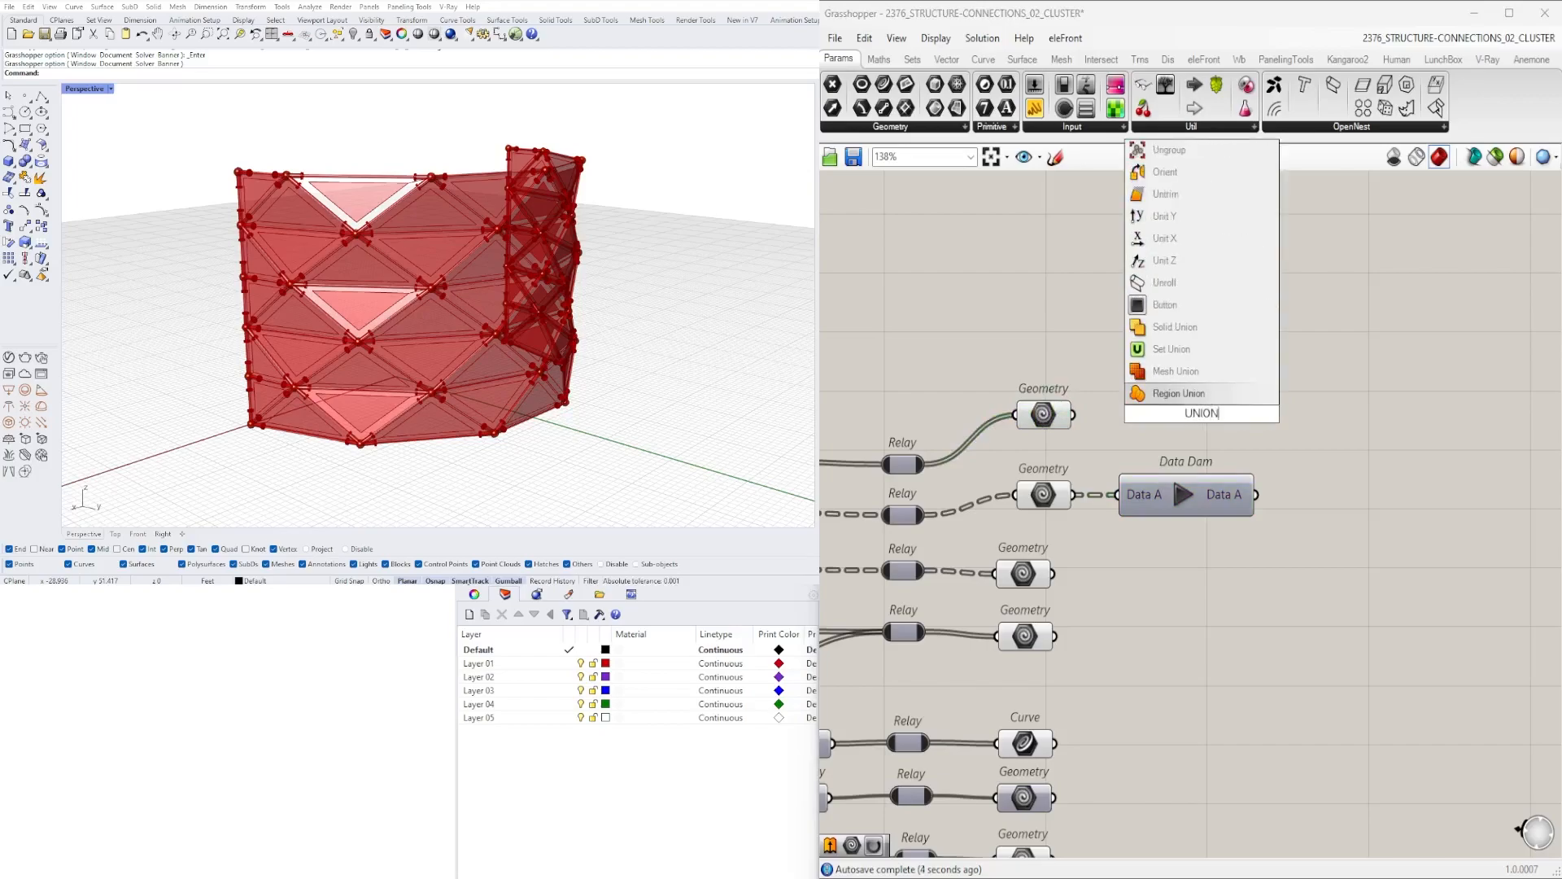
{"action": "left_click", "coordinate": [1176, 327]}
{"action": "left_click_drag", "start_coordinate": [1201, 411], "coordinate": [1368, 412]}
{"action": "left_click_drag", "start_coordinate": [1073, 415], "coordinate": [1317, 412]}
{"action": "left_click_drag", "start_coordinate": [1257, 494], "coordinate": [1341, 415], "text": "shift"}
{"action": "right_click", "coordinate": [1355, 417]}
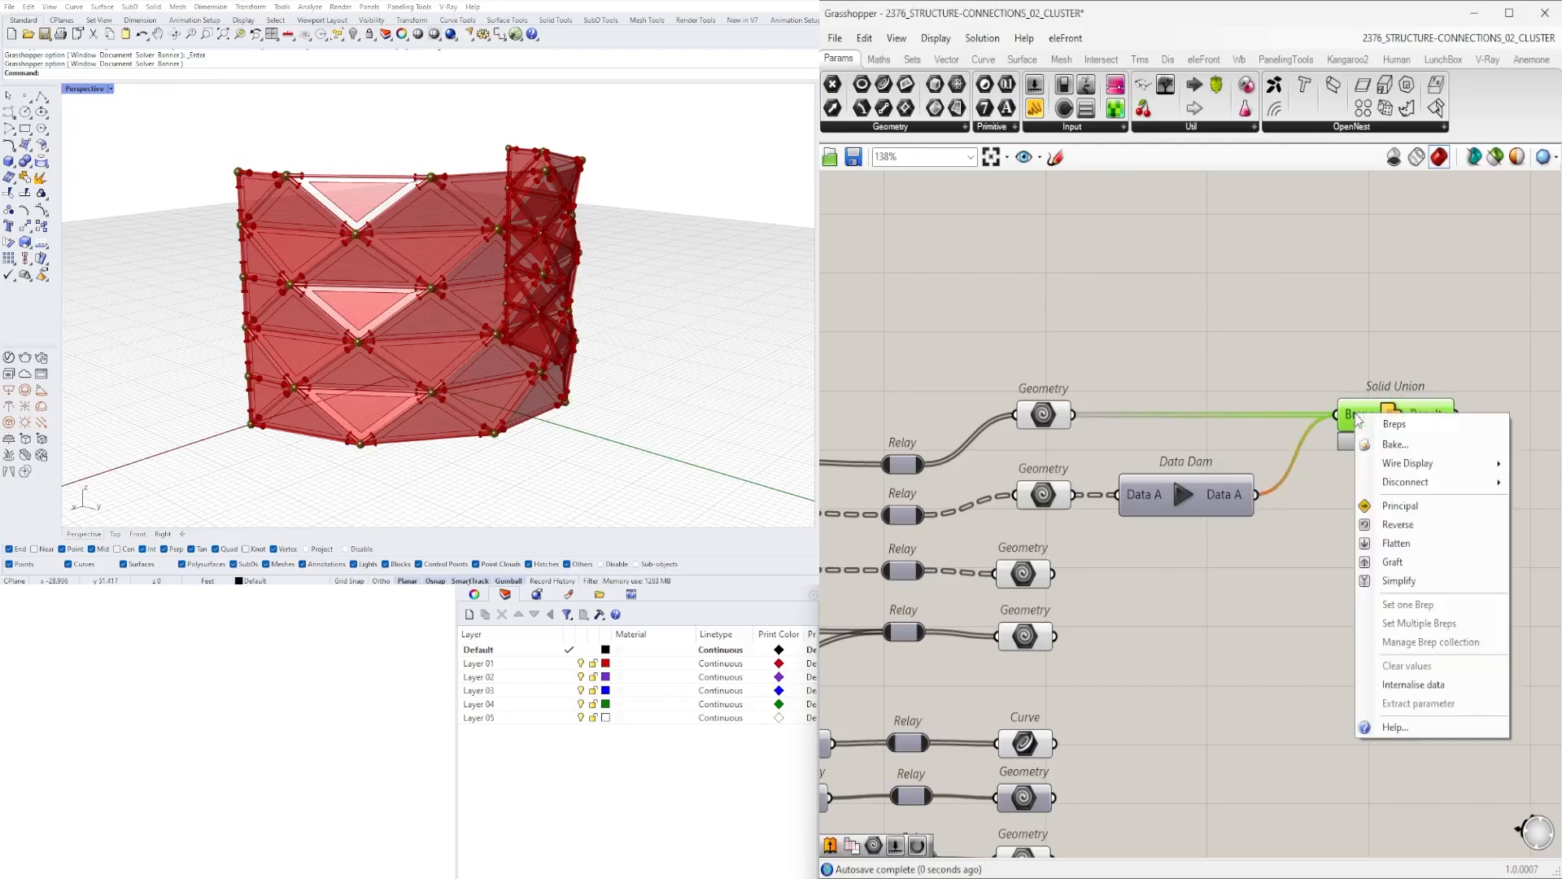
{"action": "left_click", "coordinate": [1383, 543]}
- Release the Data Dam so the Solid Union computes with the dammed pipe geometry
{"action": "scroll", "coordinate": [1182, 523], "scroll_direction": "down", "scroll_amount": 3}
{"action": "scroll", "coordinate": [1181, 523], "scroll_direction": "down", "scroll_amount": 1}
{"action": "right_click_drag", "start_coordinate": [1181, 524], "coordinate": [1256, 446]}
{"action": "scroll", "coordinate": [1251, 412], "scroll_direction": "up", "scroll_amount": 3}
{"action": "left_click", "coordinate": [1456, 373]}
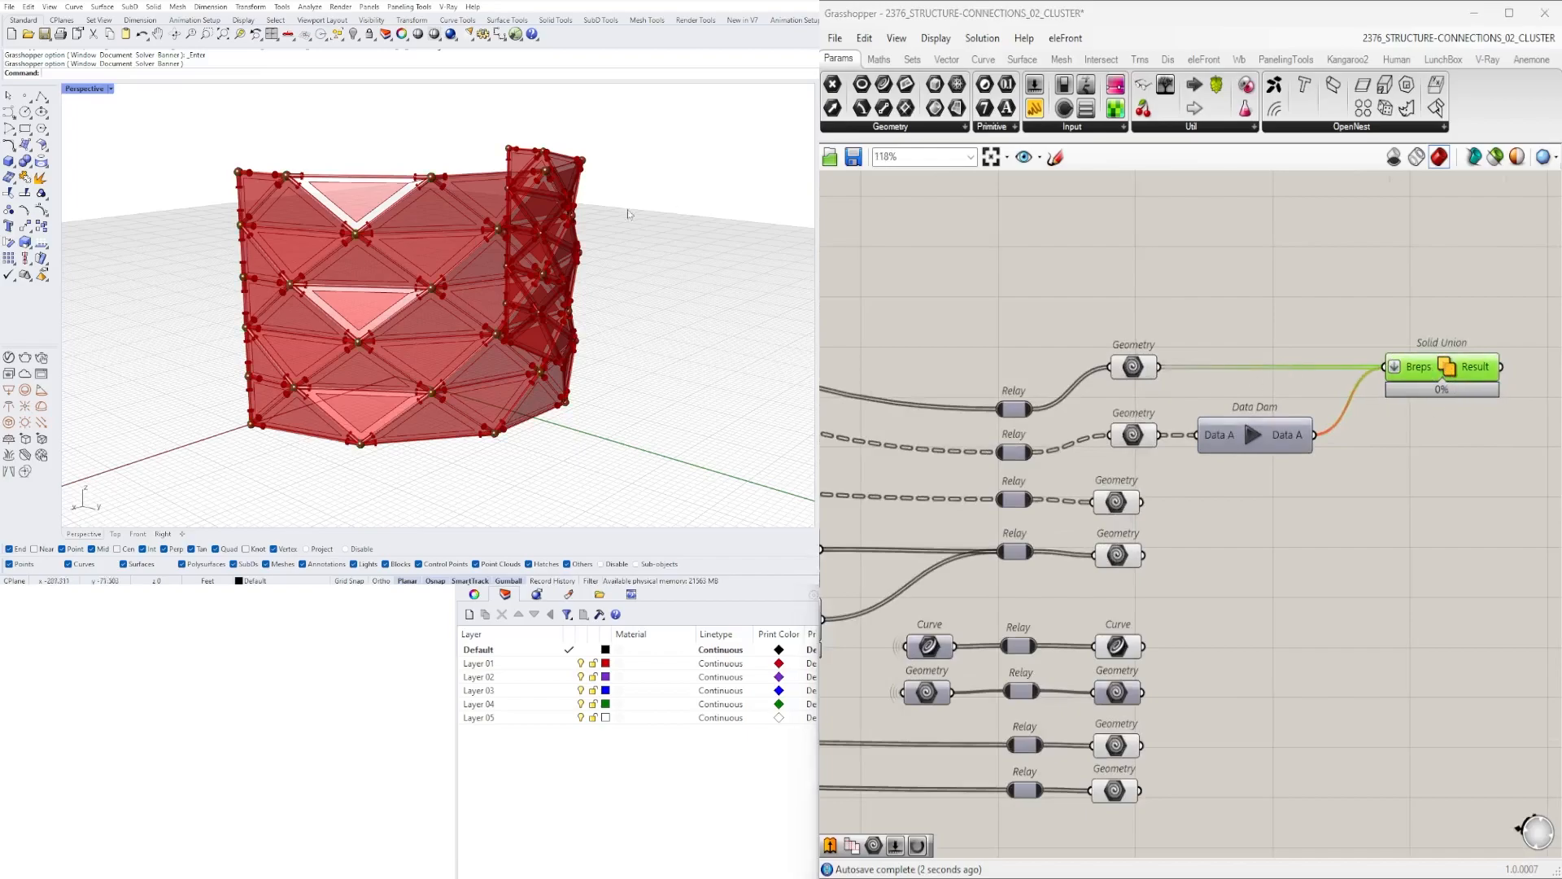
{"action": "scroll", "coordinate": [512, 234], "scroll_direction": "up", "scroll_amount": 5}
{"action": "left_click", "coordinate": [1253, 434]}
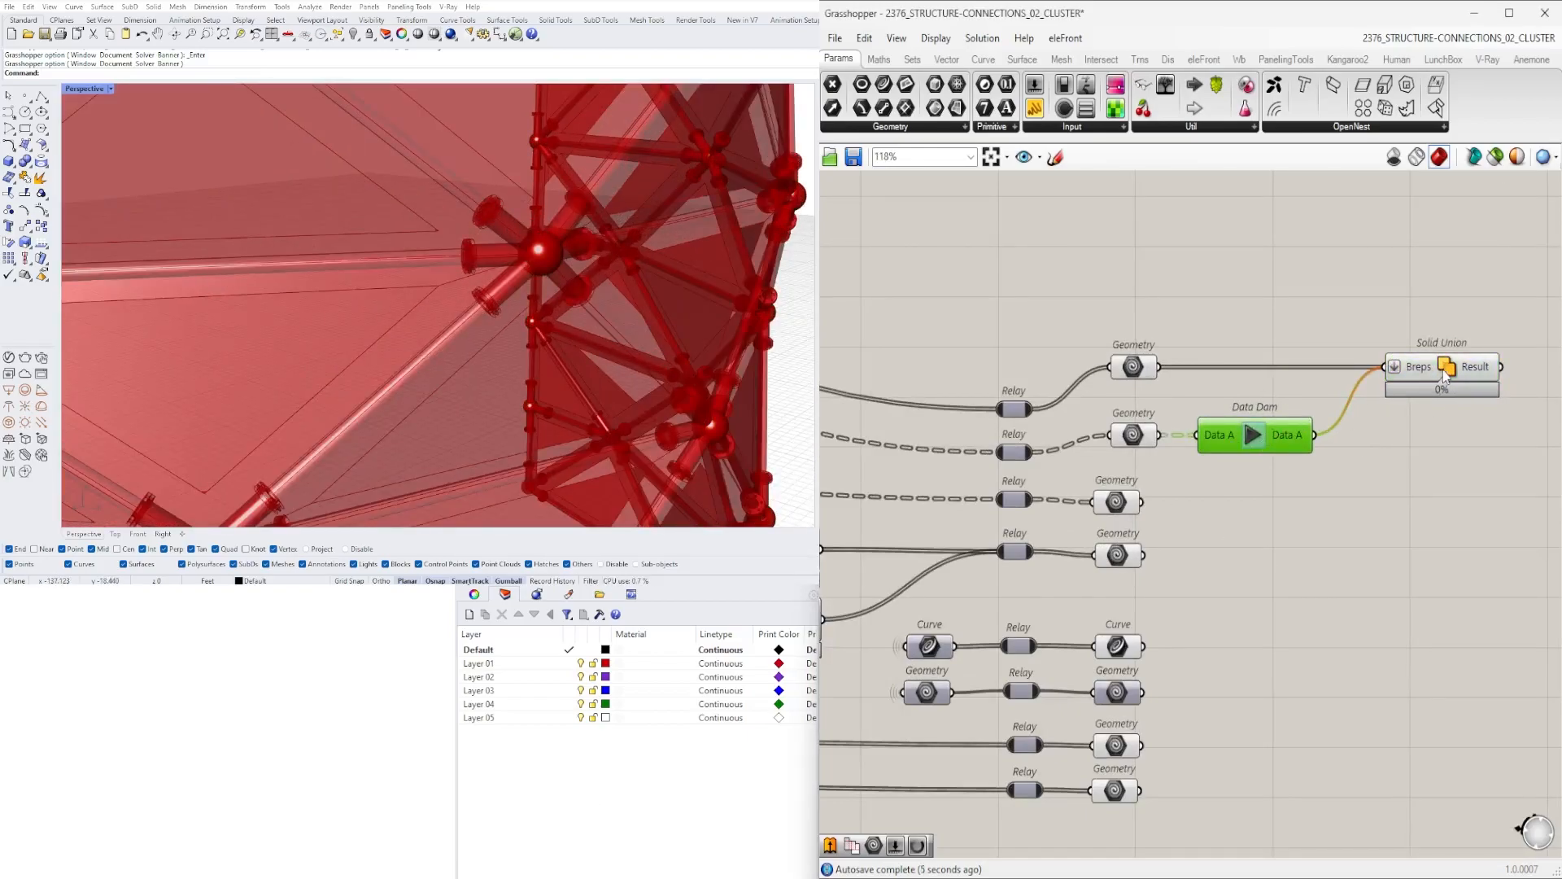
{"action": "left_click", "coordinate": [1457, 364]}
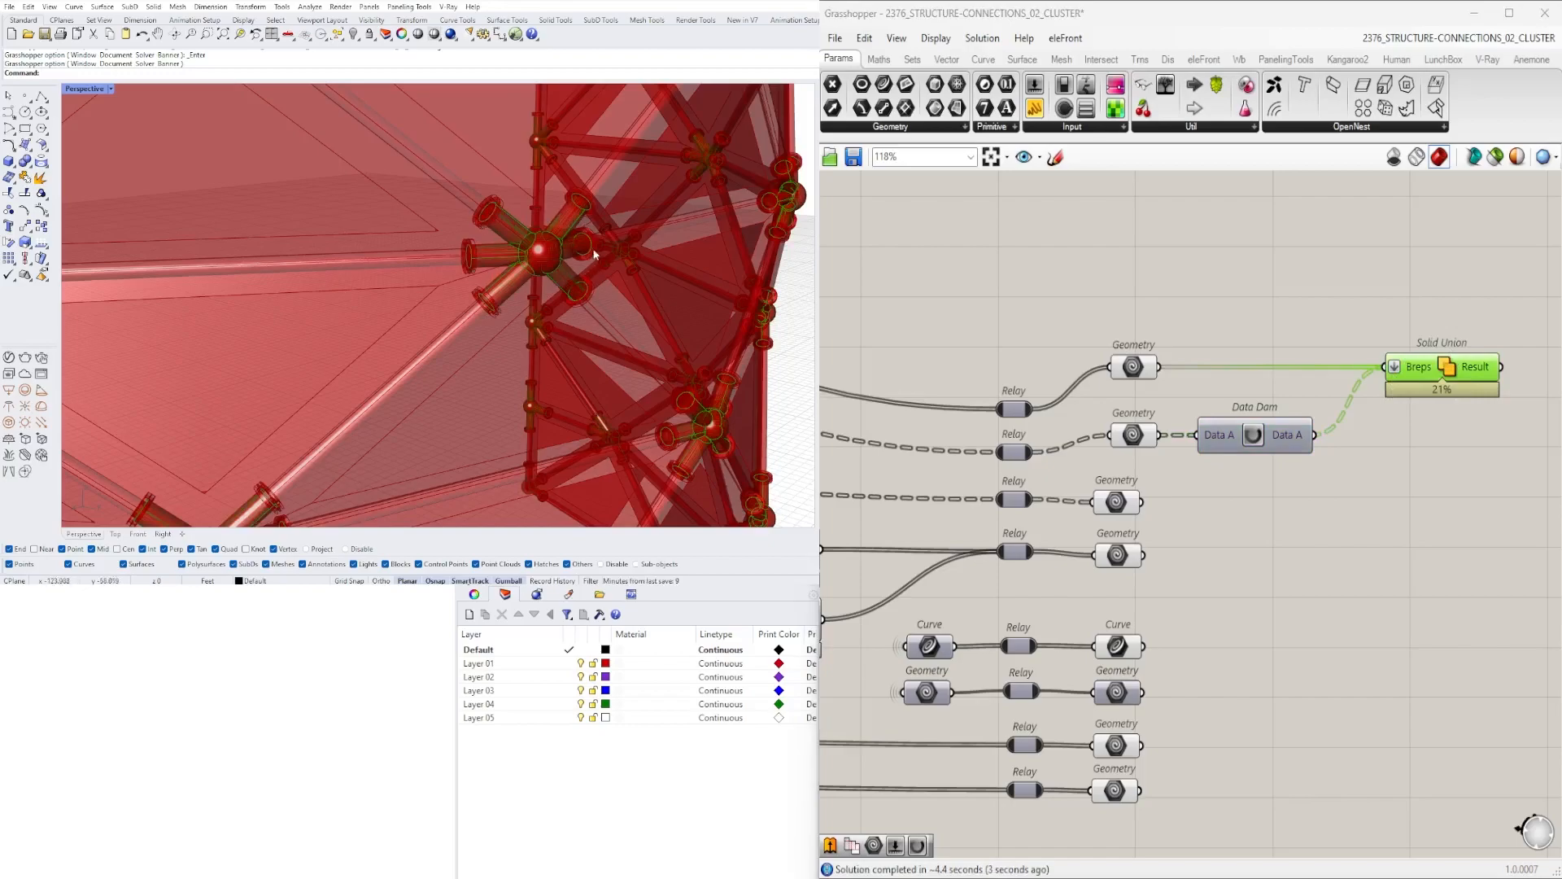
{"action": "left_click", "coordinate": [1322, 490]}
{"action": "left_click", "coordinate": [1432, 381]}
{"action": "scroll", "coordinate": [1432, 372], "scroll_direction": "up", "scroll_amount": 2}
{"action": "middle_click", "coordinate": [1430, 367]}
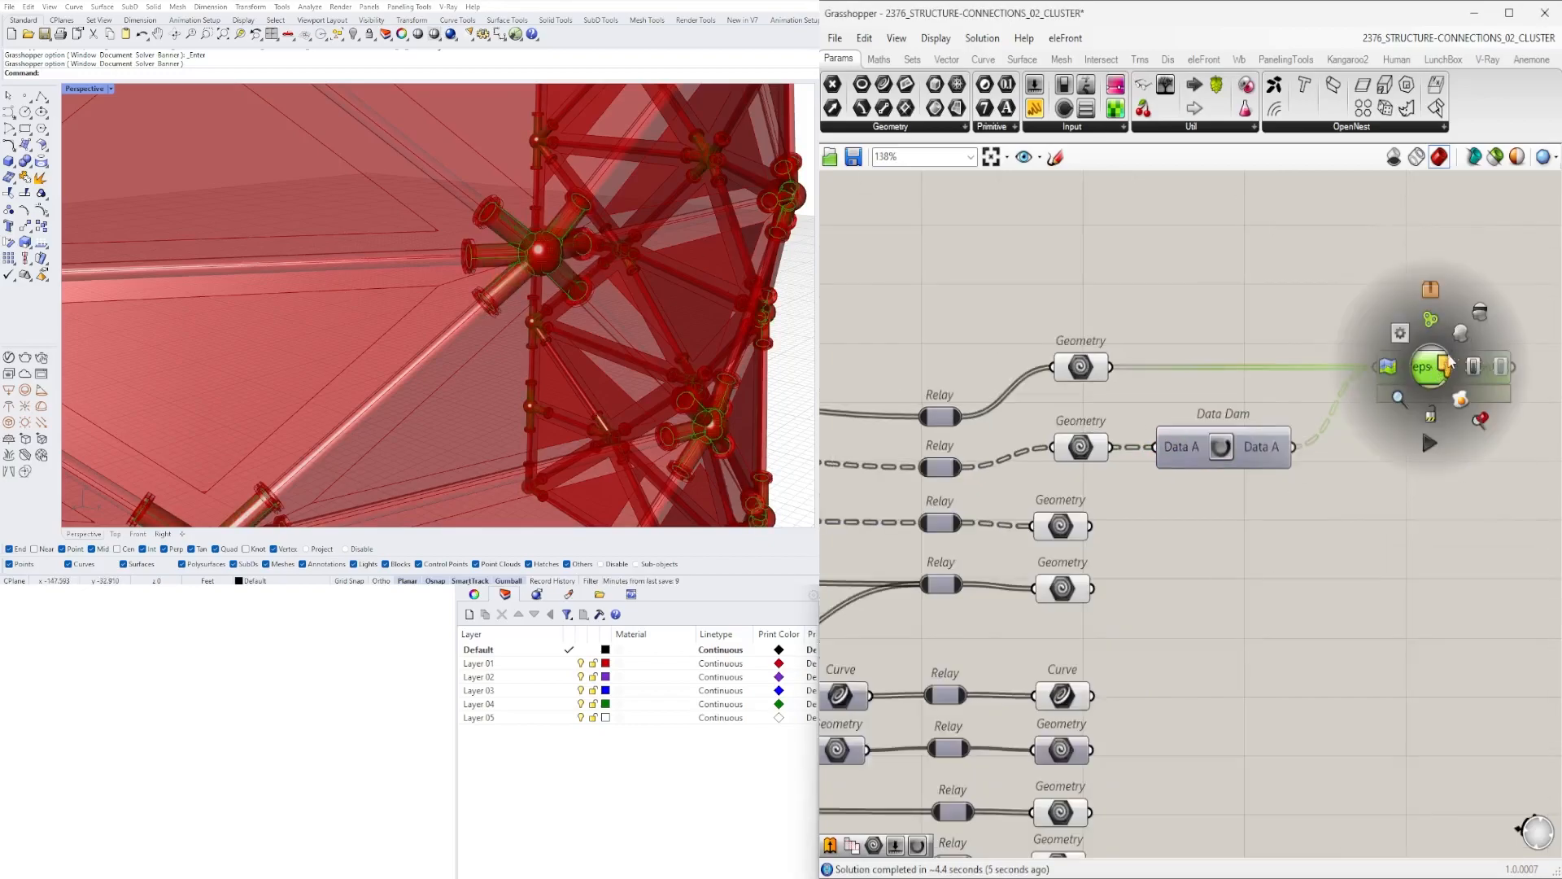
{"action": "scroll", "coordinate": [1242, 402], "scroll_direction": "down", "scroll_amount": 2}
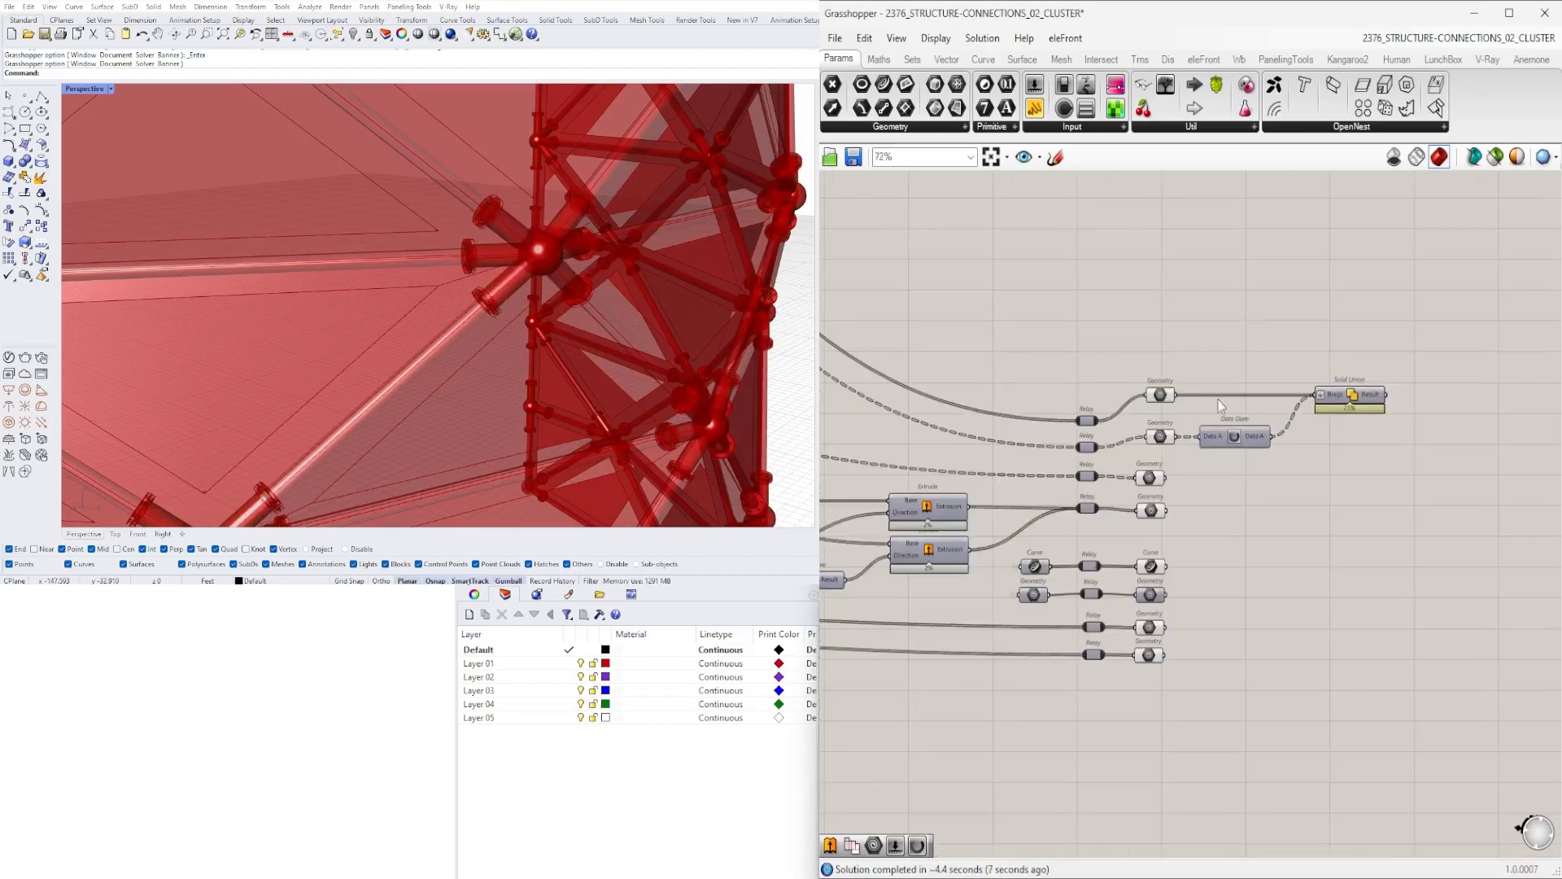
{"action": "scroll", "coordinate": [1242, 402], "scroll_direction": "up", "scroll_amount": 2}
{"action": "left_click_drag", "start_coordinate": [1467, 307], "coordinate": [1047, 378]}
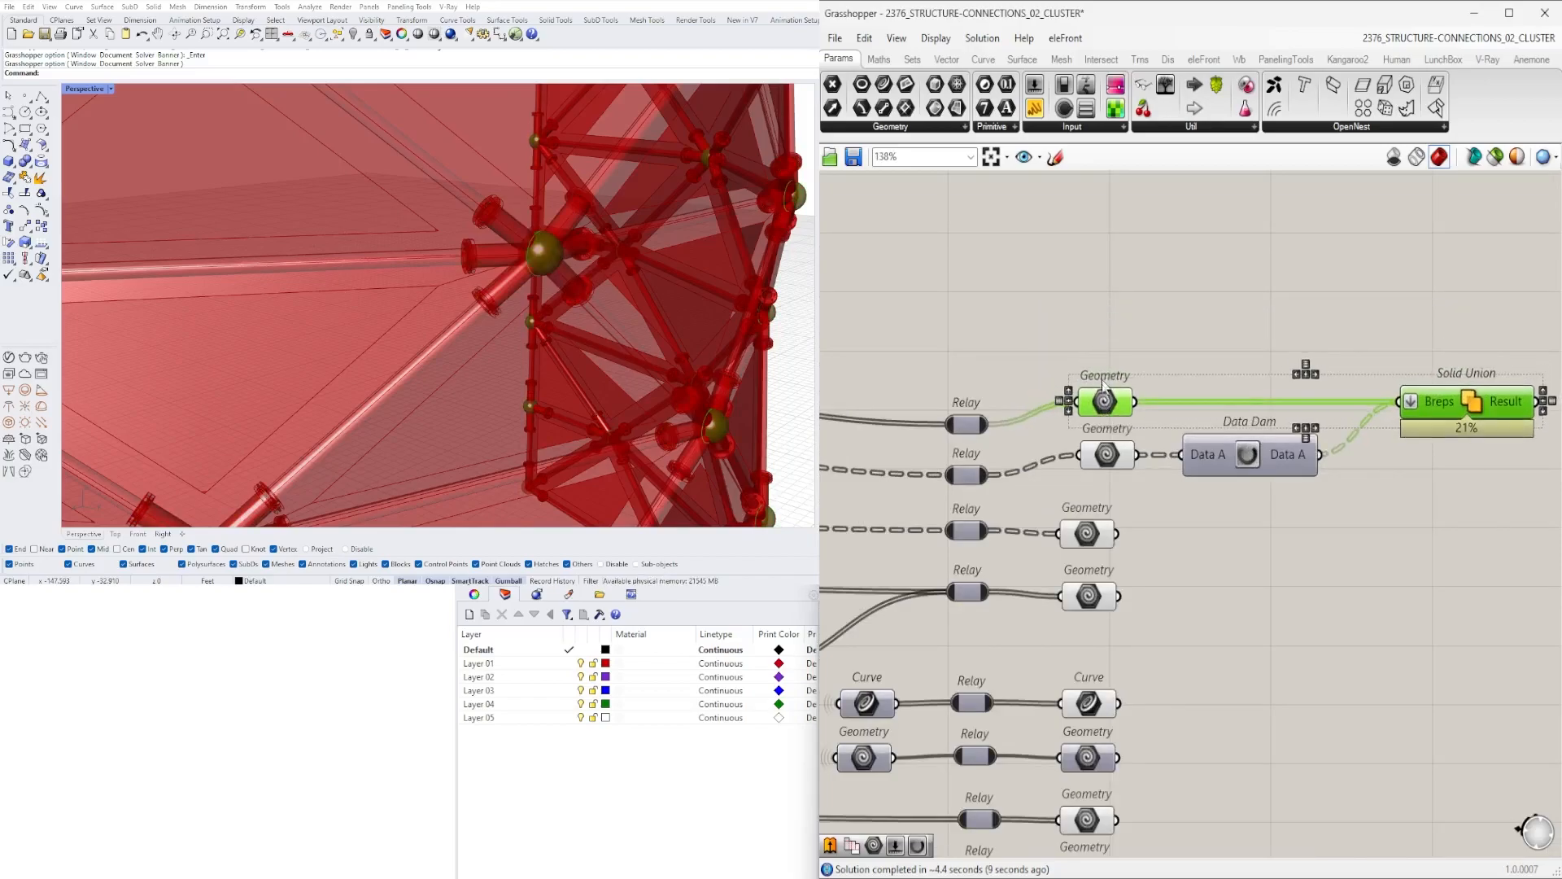
{"action": "scroll", "coordinate": [1061, 521], "scroll_direction": "down", "scroll_amount": 5}
{"action": "scroll", "coordinate": [1061, 521], "scroll_direction": "down", "scroll_amount": 4}
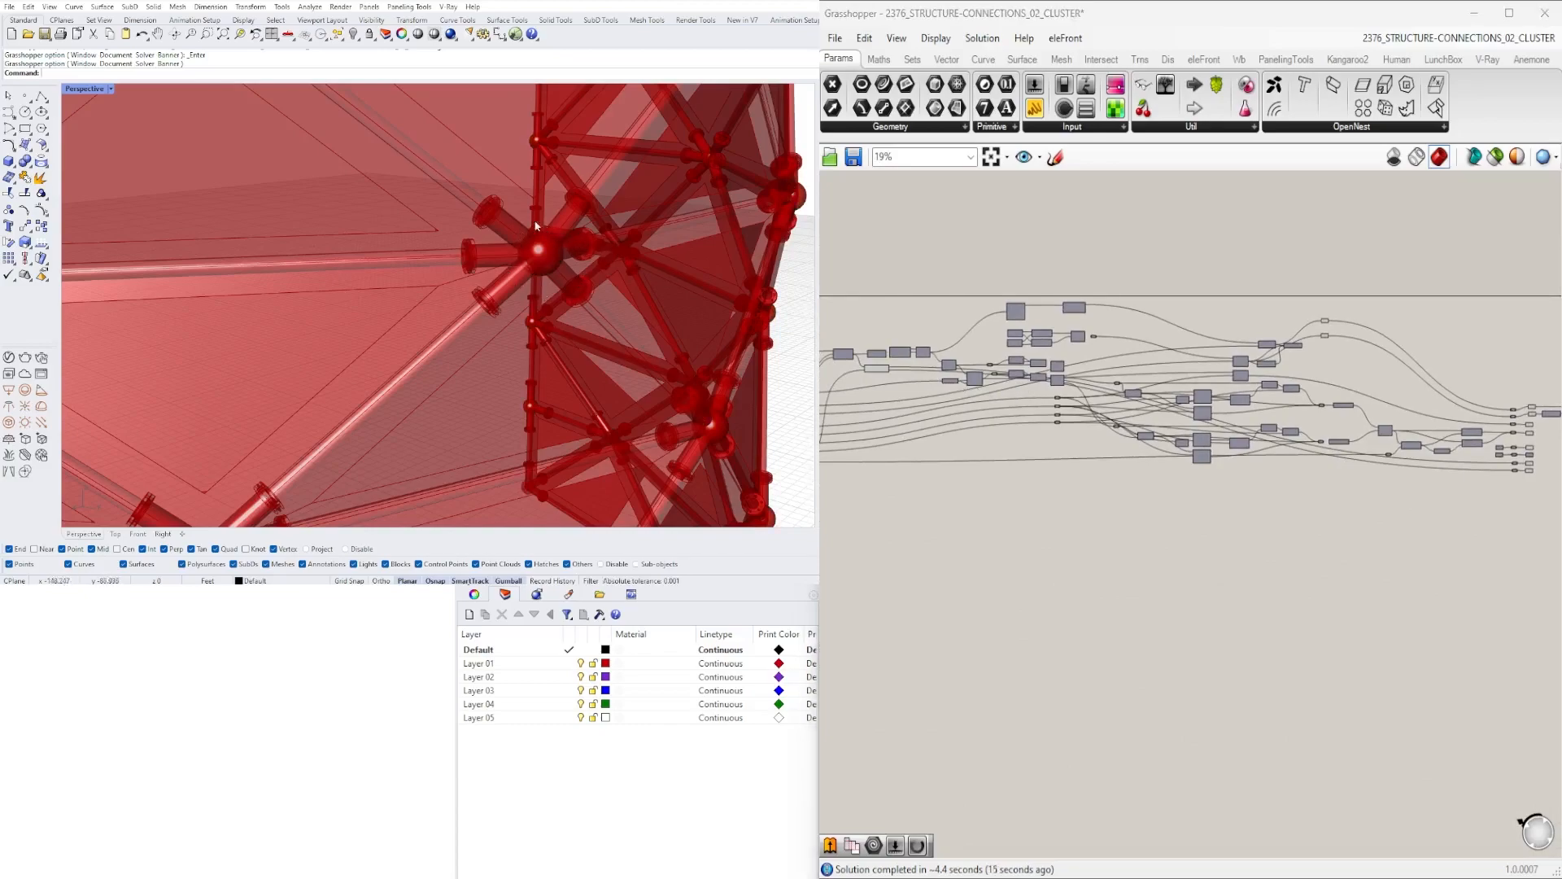
{"action": "scroll", "coordinate": [1012, 478], "scroll_direction": "up", "scroll_amount": 10}
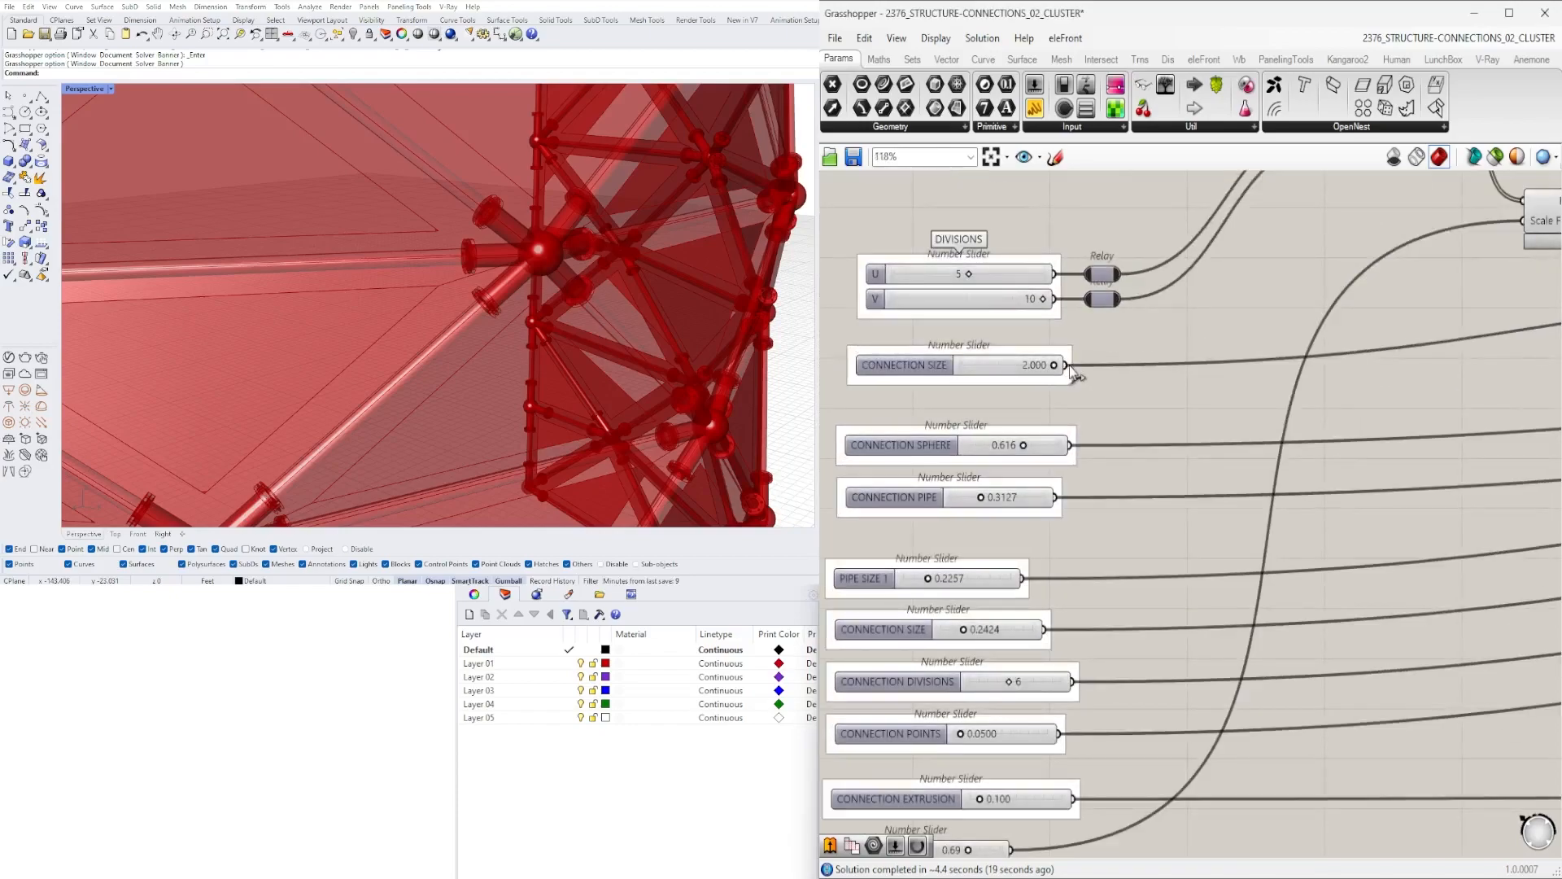
- Insert relays on the wires leaving the CONNECTION SIZE, CONNECTION SPHERE, PIPE SIZE 1 and second CONNECTION SIZE sliders
{"action": "double_click", "coordinate": [1072, 367]}
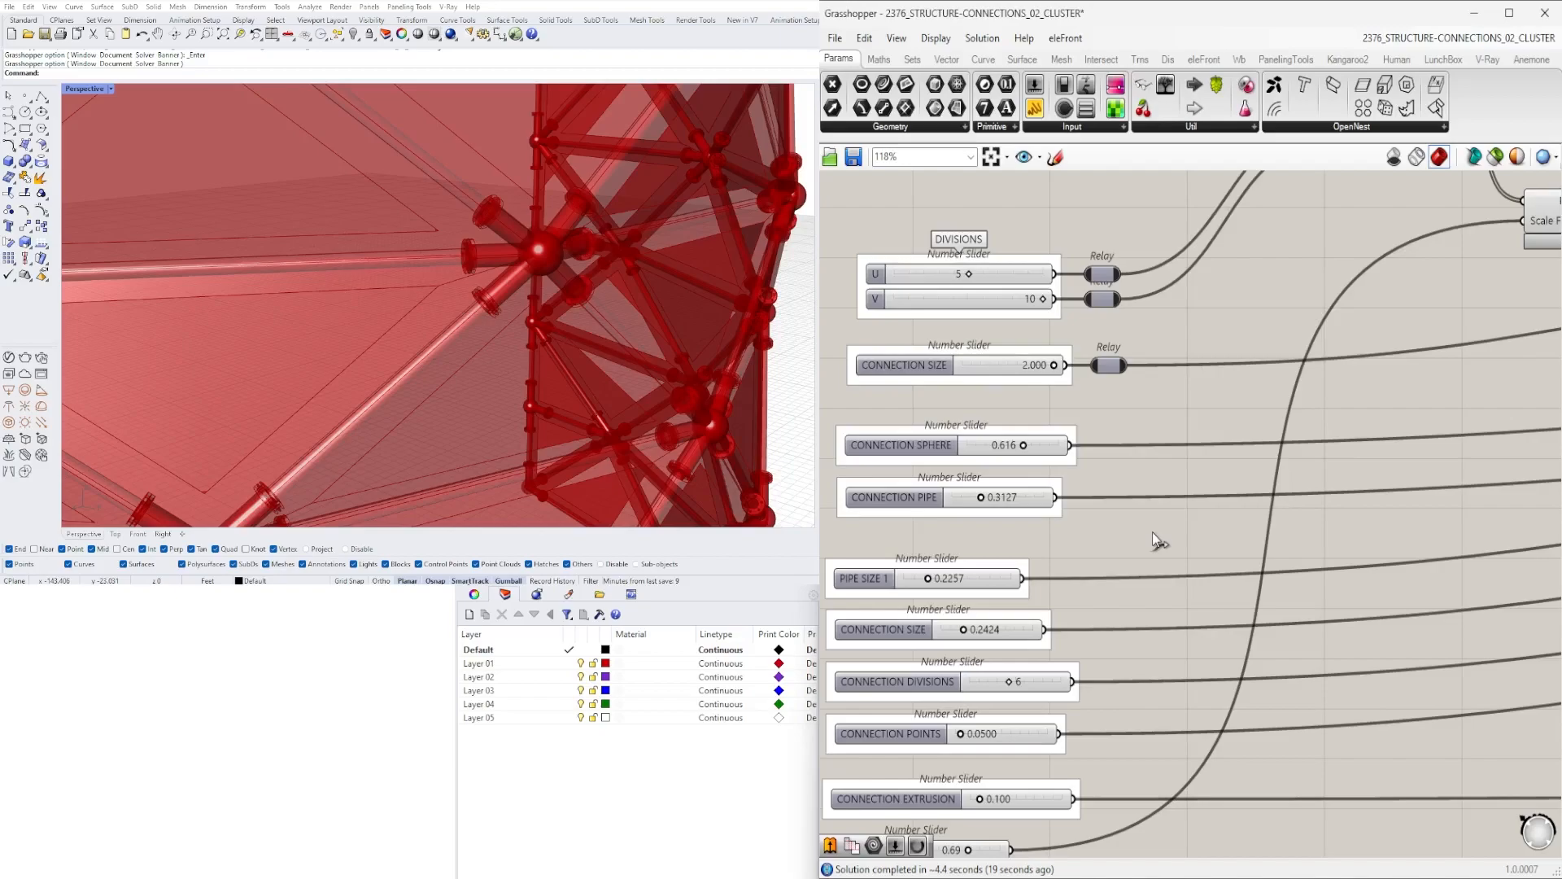
{"action": "double_click", "coordinate": [1113, 445]}
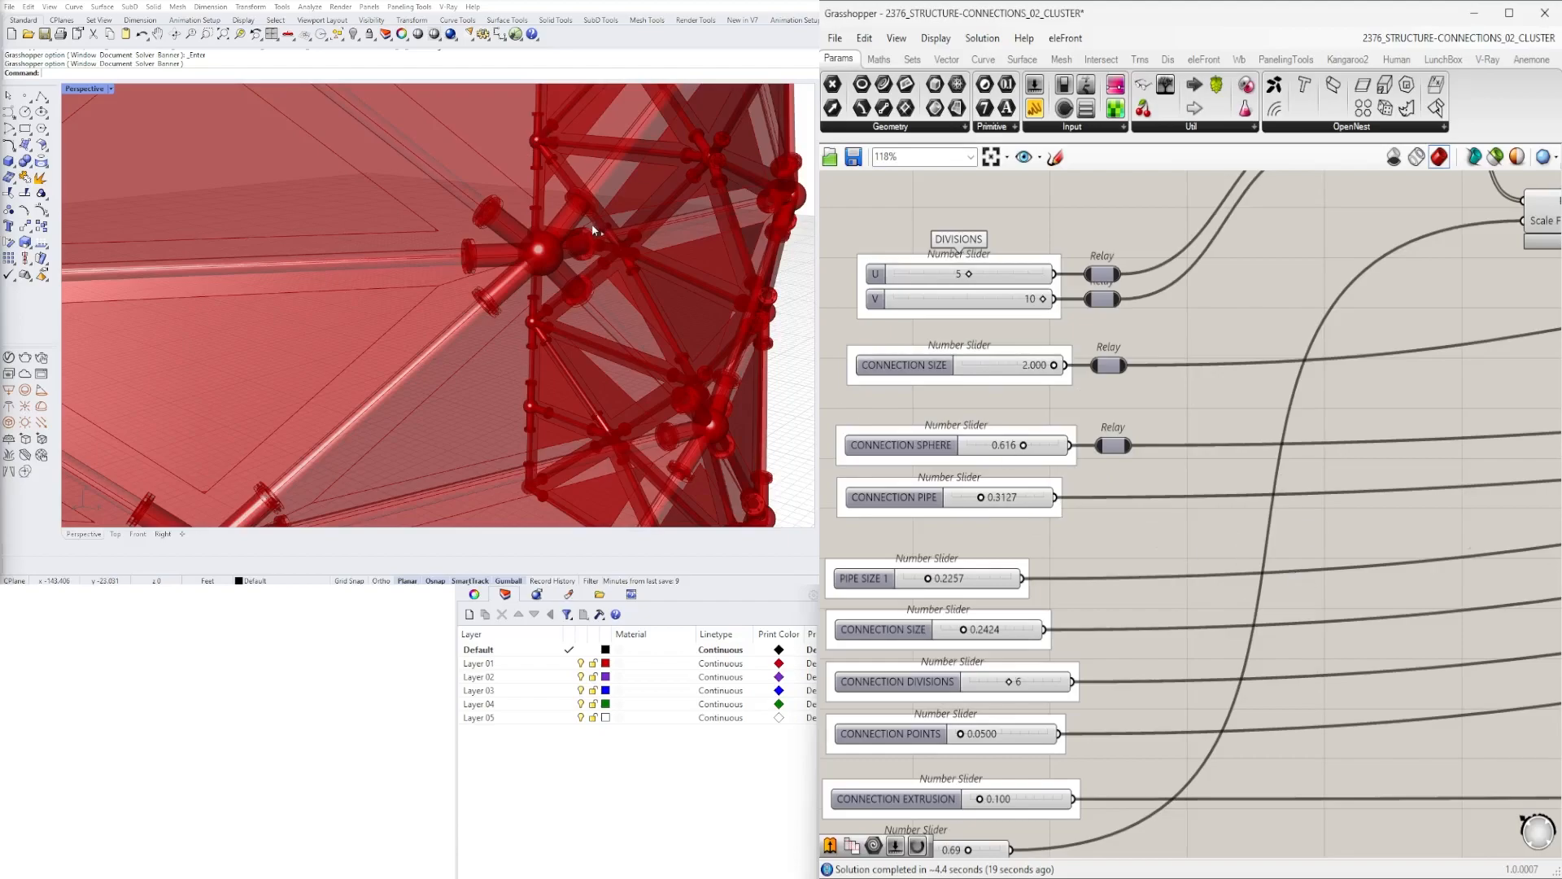
{"action": "double_click", "coordinate": [1061, 579]}
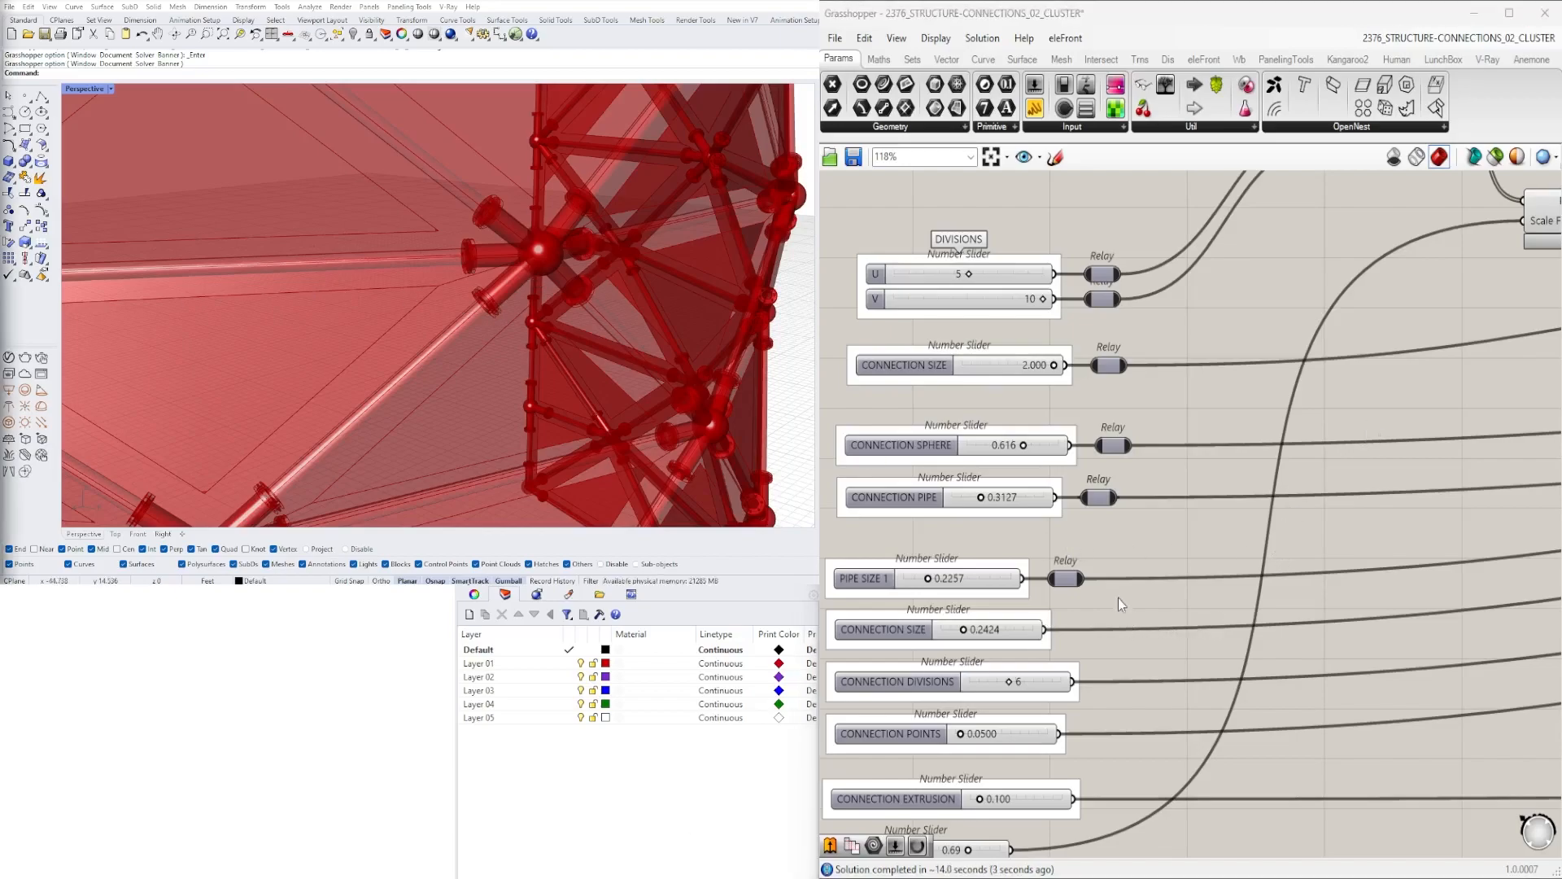
{"action": "double_click", "coordinate": [1055, 631]}
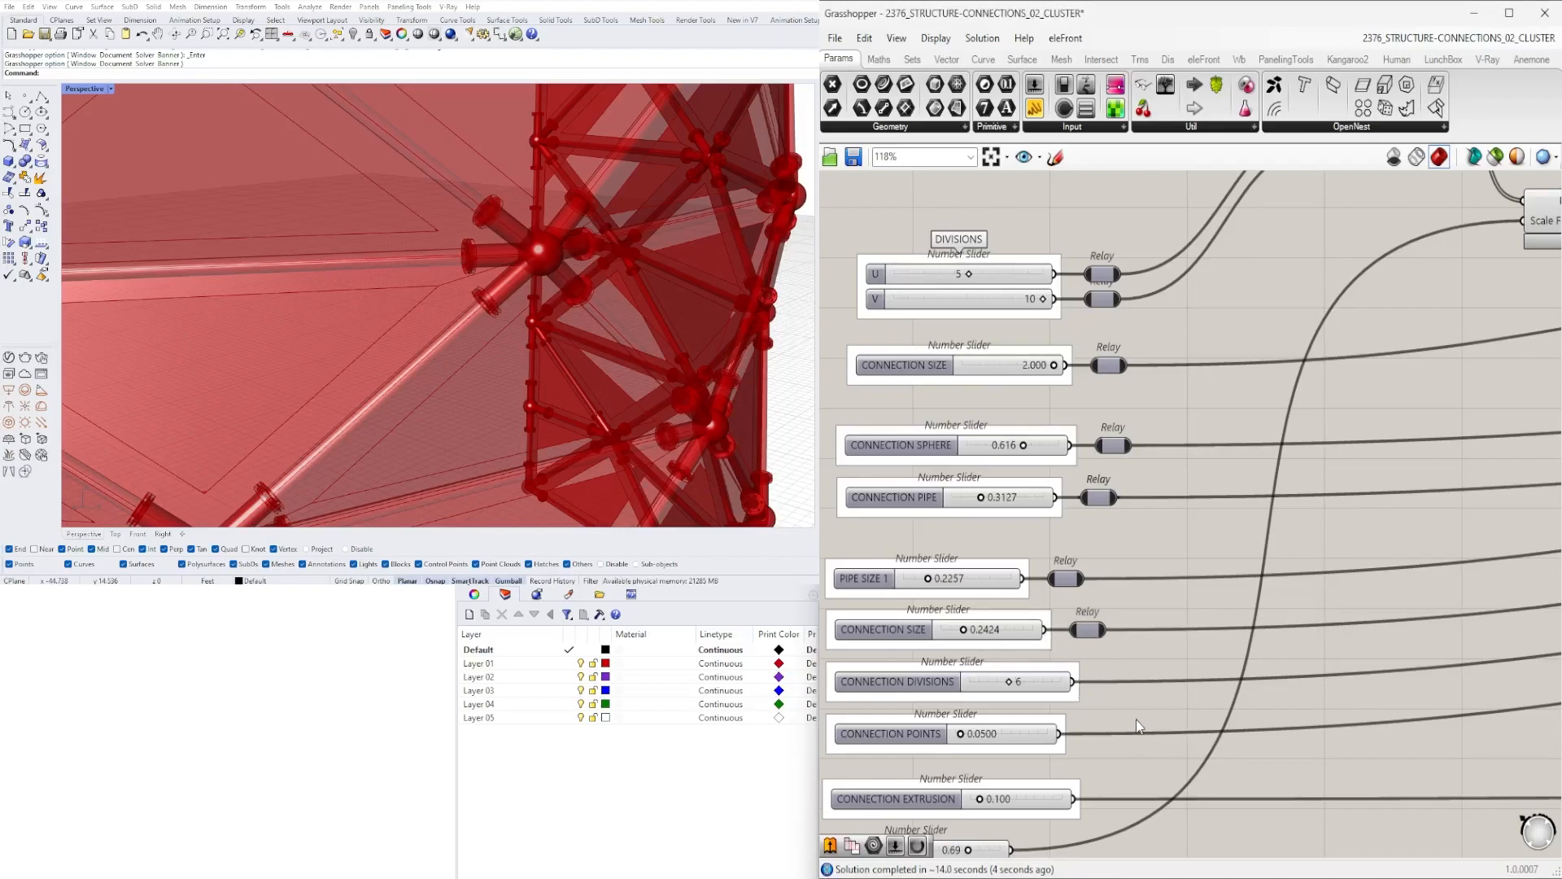
- Select the column of number sliders and shift it to the left
{"action": "scroll", "coordinate": [1205, 480], "scroll_direction": "down", "scroll_amount": 5}
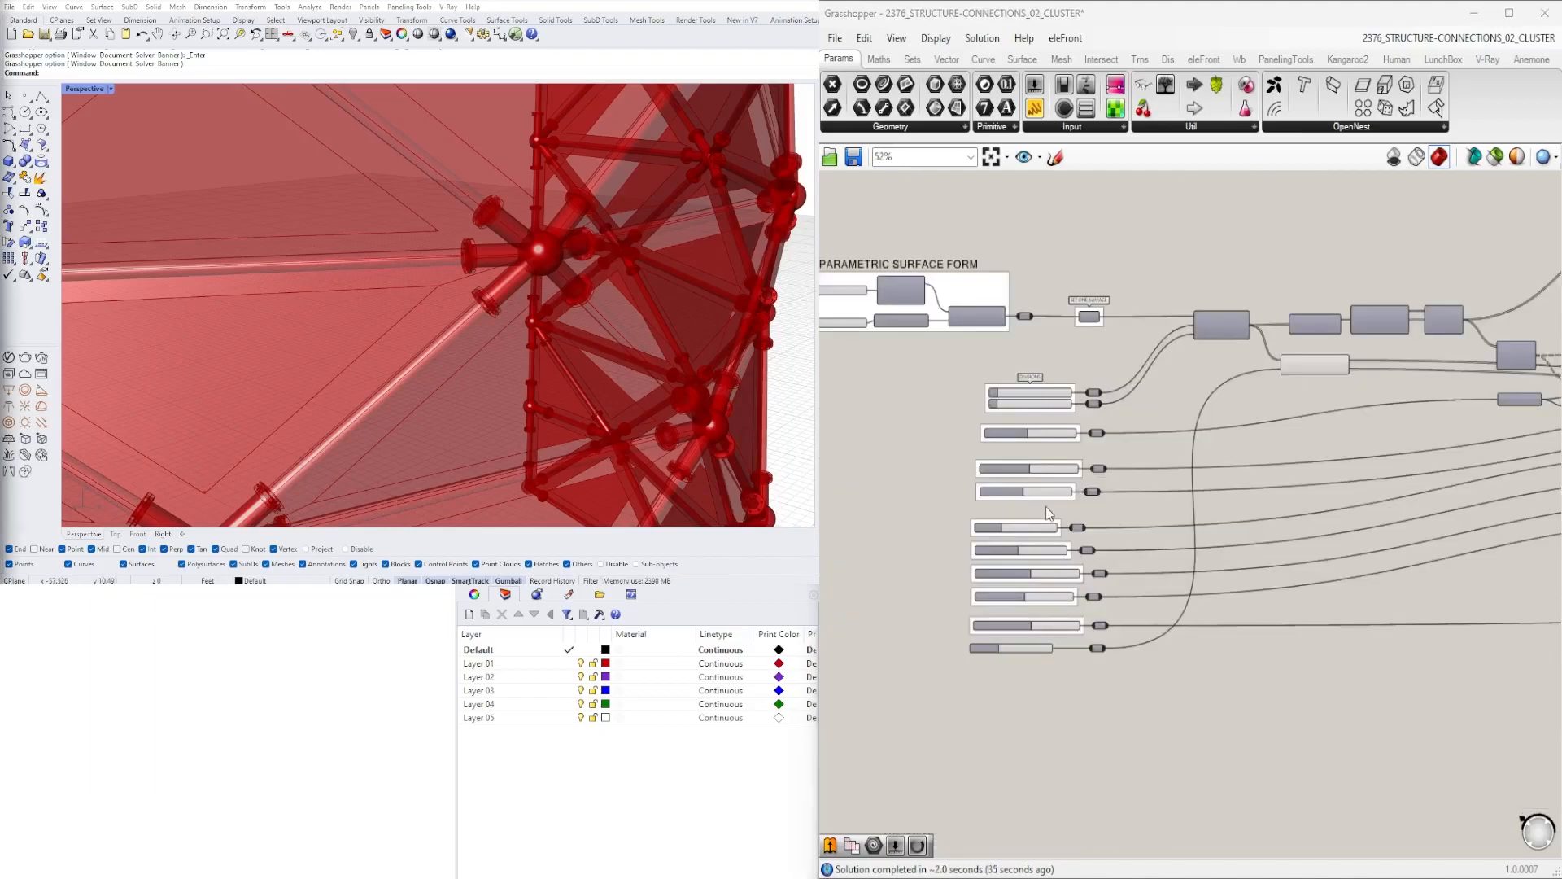
{"action": "scroll", "coordinate": [1175, 347], "scroll_direction": "up", "scroll_amount": 4}
{"action": "right_click_drag", "start_coordinate": [1257, 523], "coordinate": [1231, 352]}
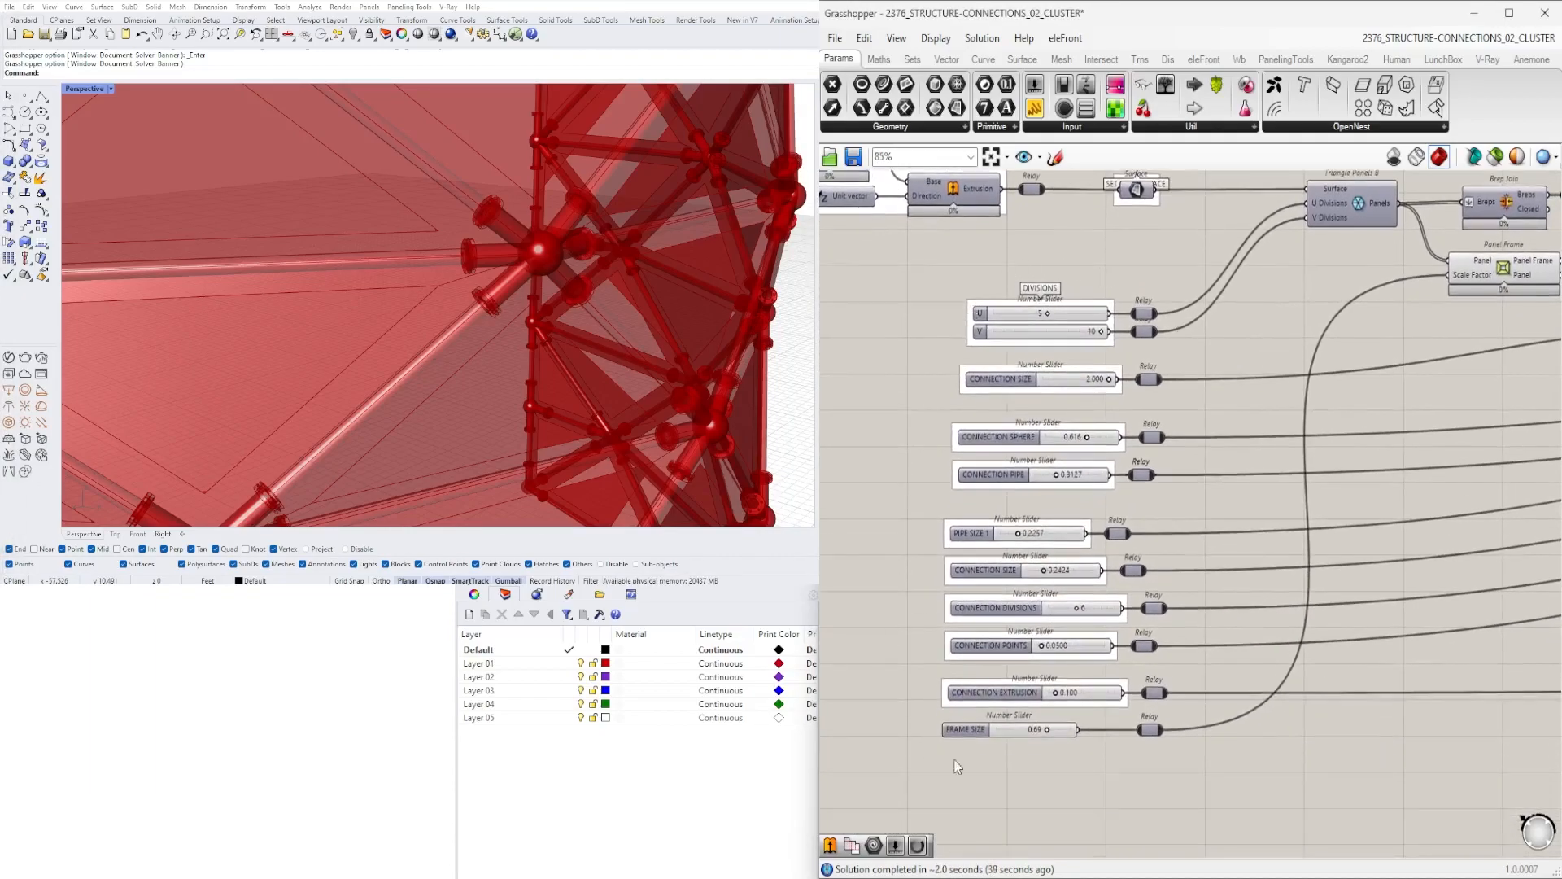
{"action": "left_click_drag", "start_coordinate": [1043, 810], "coordinate": [956, 298]}
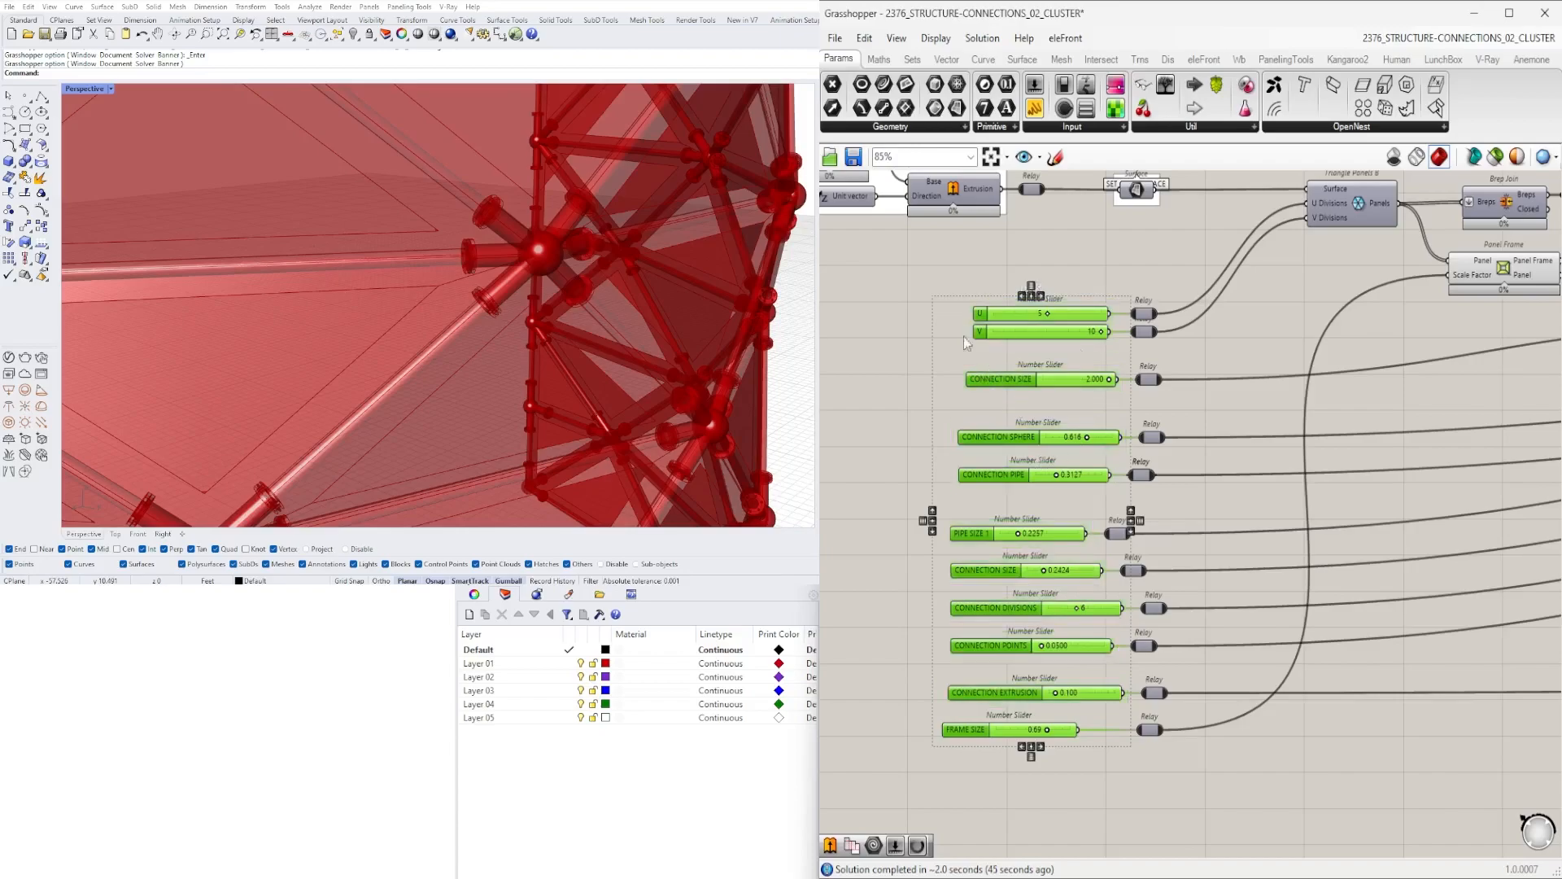
{"action": "left_click", "coordinate": [1023, 748]}
{"action": "left_click_drag", "start_coordinate": [985, 317], "coordinate": [917, 319]}
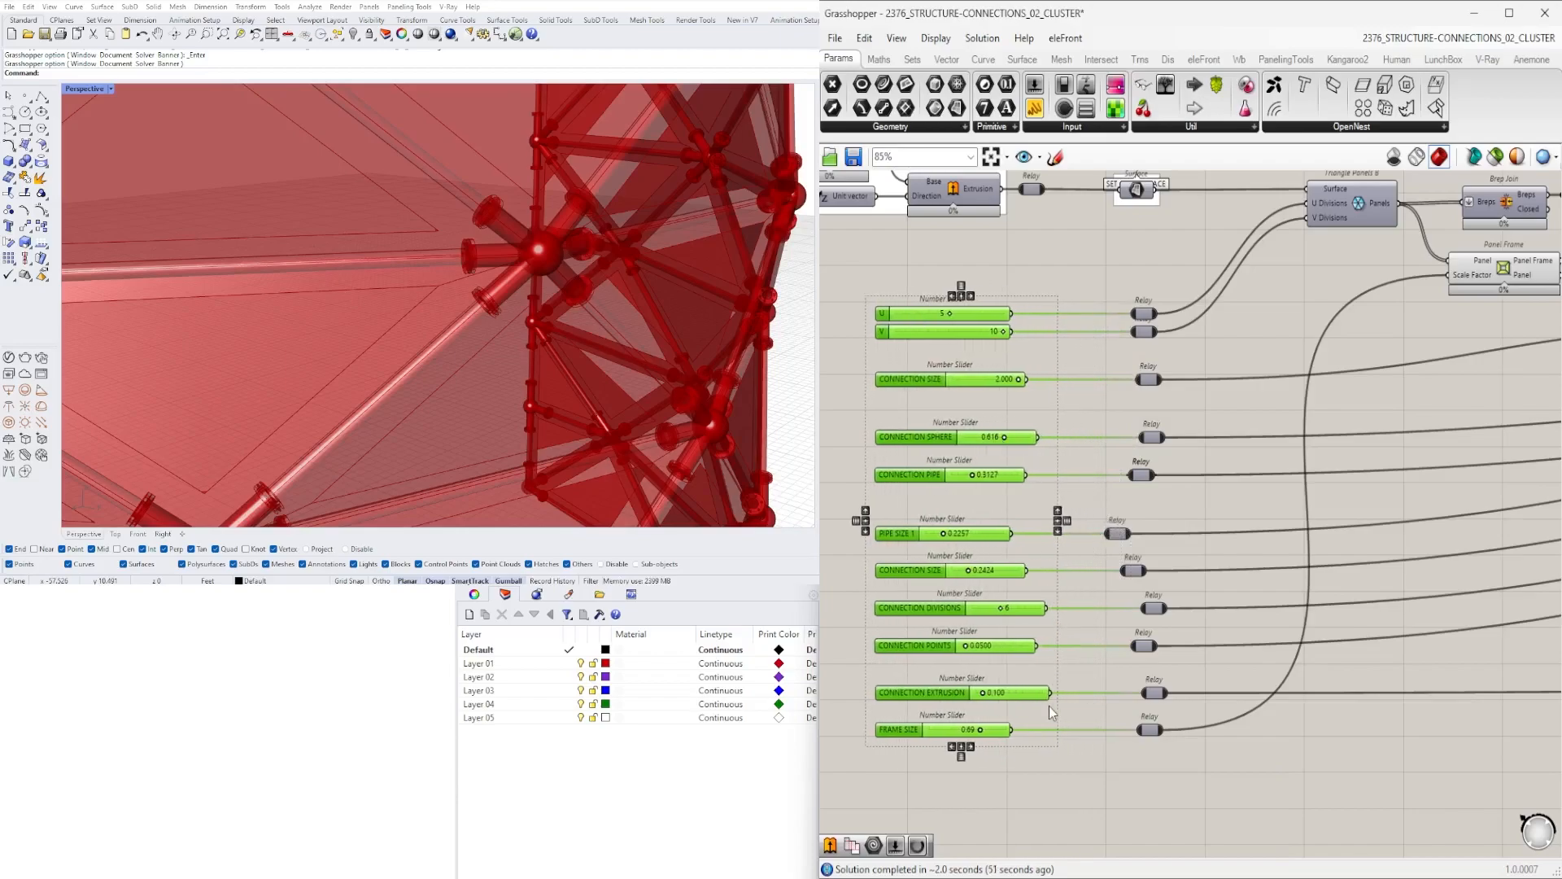
- Widen the lower number sliders so their output edges line up in one column
{"action": "scroll", "coordinate": [997, 724], "scroll_direction": "up", "scroll_amount": 5}
{"action": "left_click_drag", "start_coordinate": [1154, 579], "coordinate": [1061, 580]}
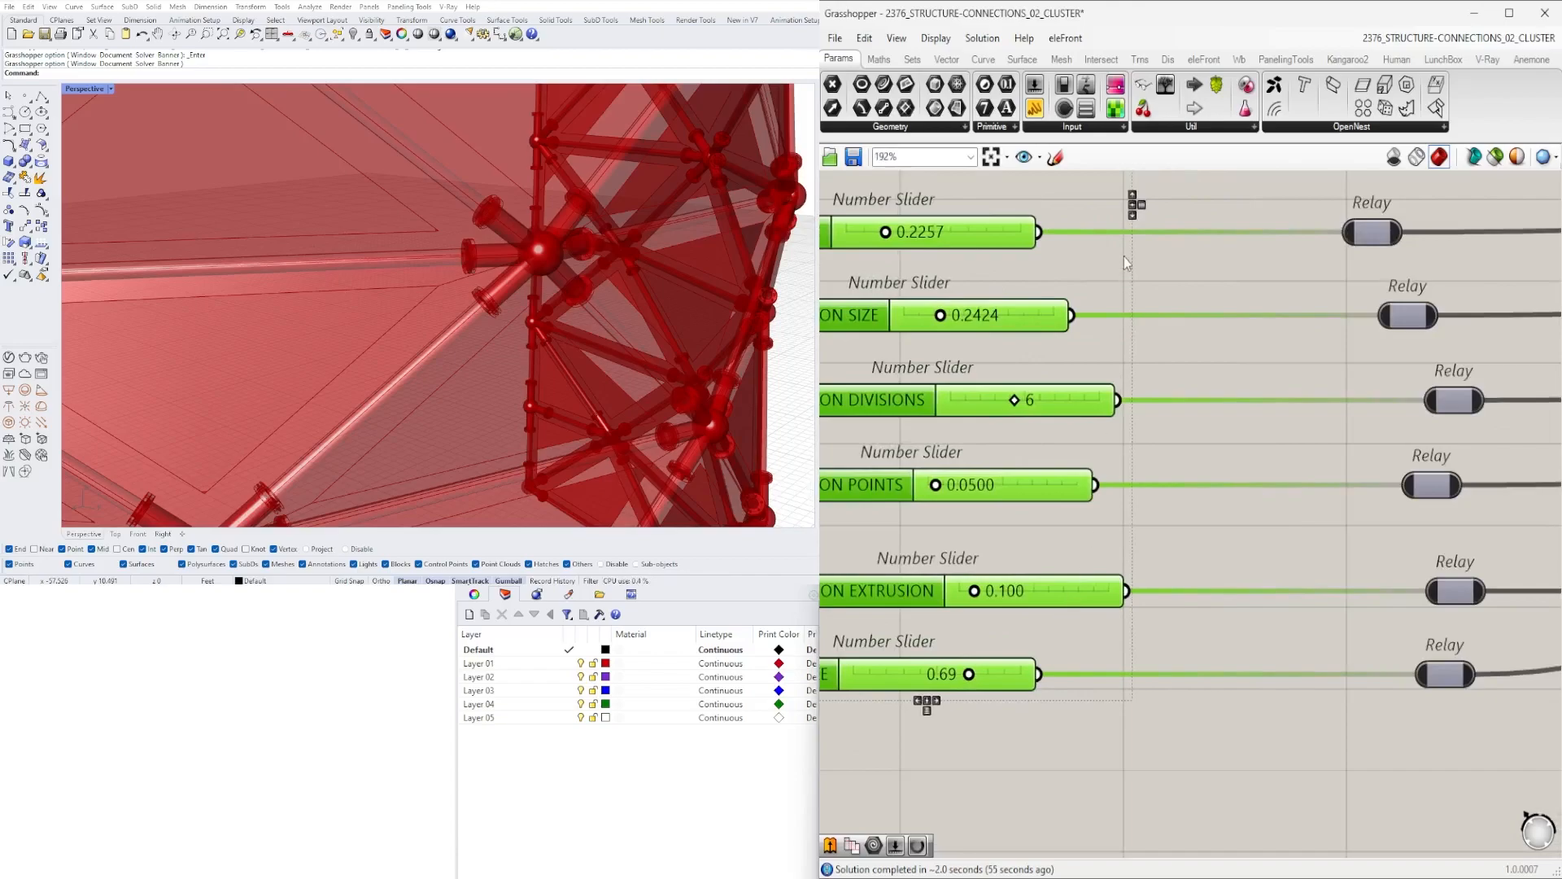
{"action": "left_click_drag", "start_coordinate": [1098, 583], "coordinate": [1094, 582]}
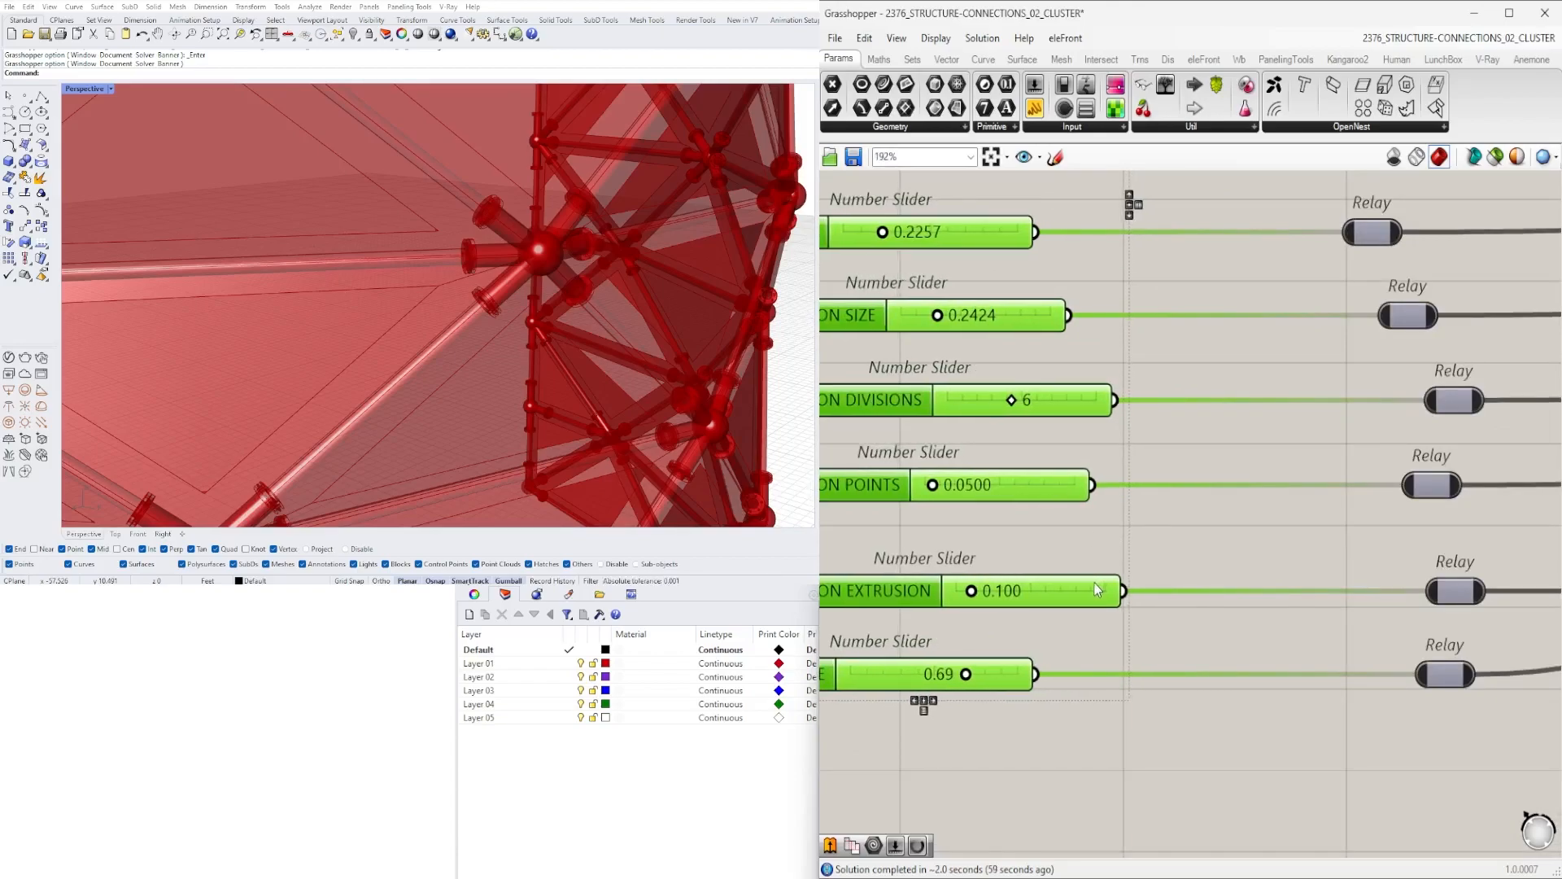
{"action": "left_click", "coordinate": [1144, 455]}
{"action": "scroll", "coordinate": [1063, 682], "scroll_direction": "up", "scroll_amount": 5}
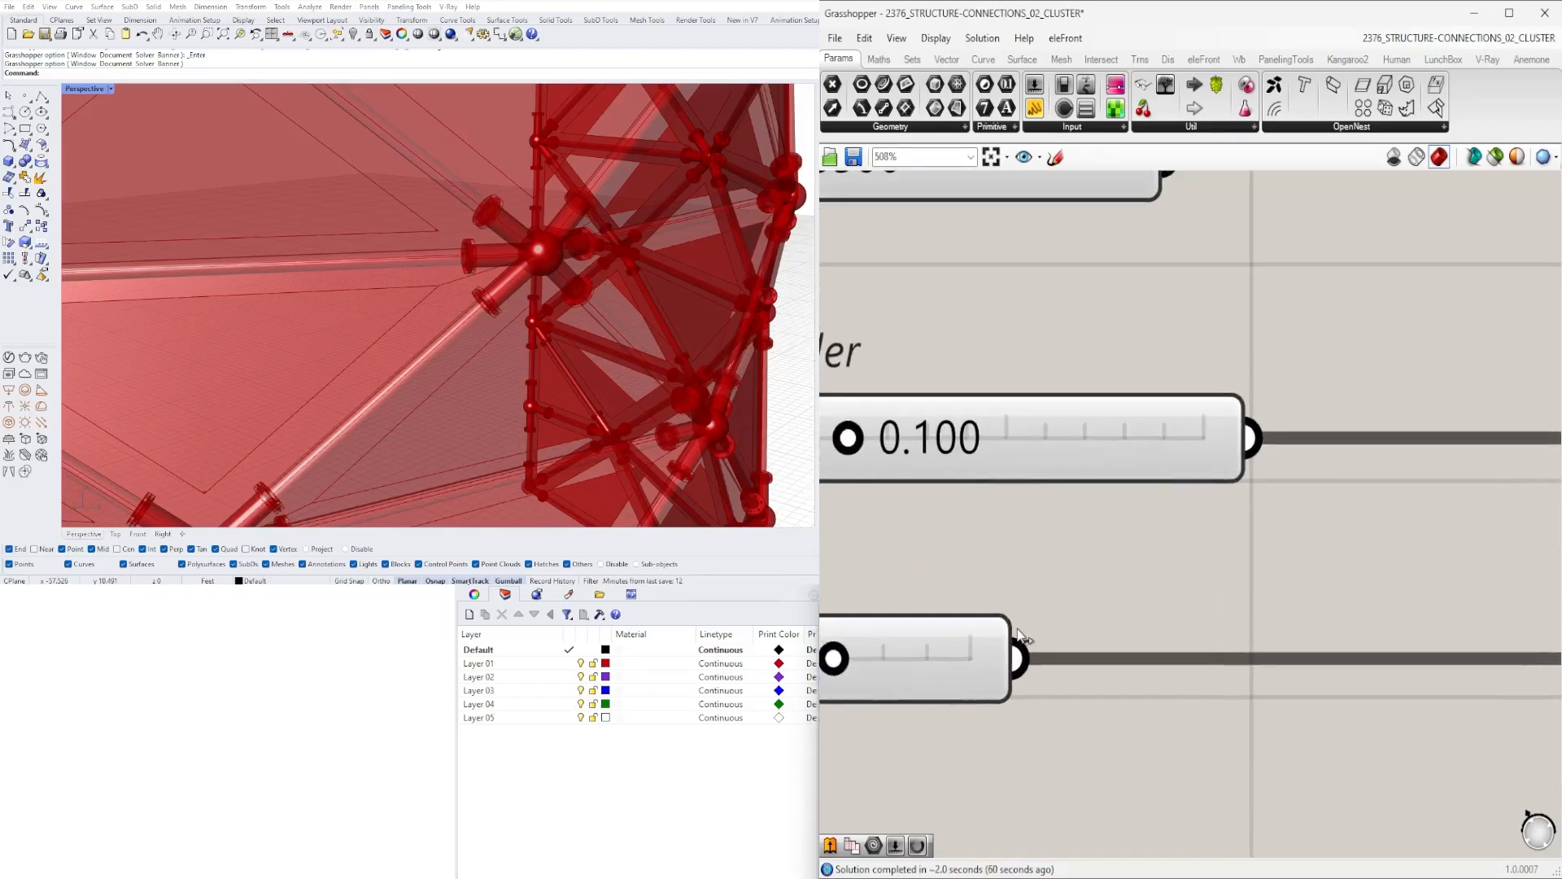
{"action": "left_click_drag", "start_coordinate": [1002, 634], "coordinate": [1245, 634]}
{"action": "scroll", "coordinate": [1237, 537], "scroll_direction": "up", "scroll_amount": 3}
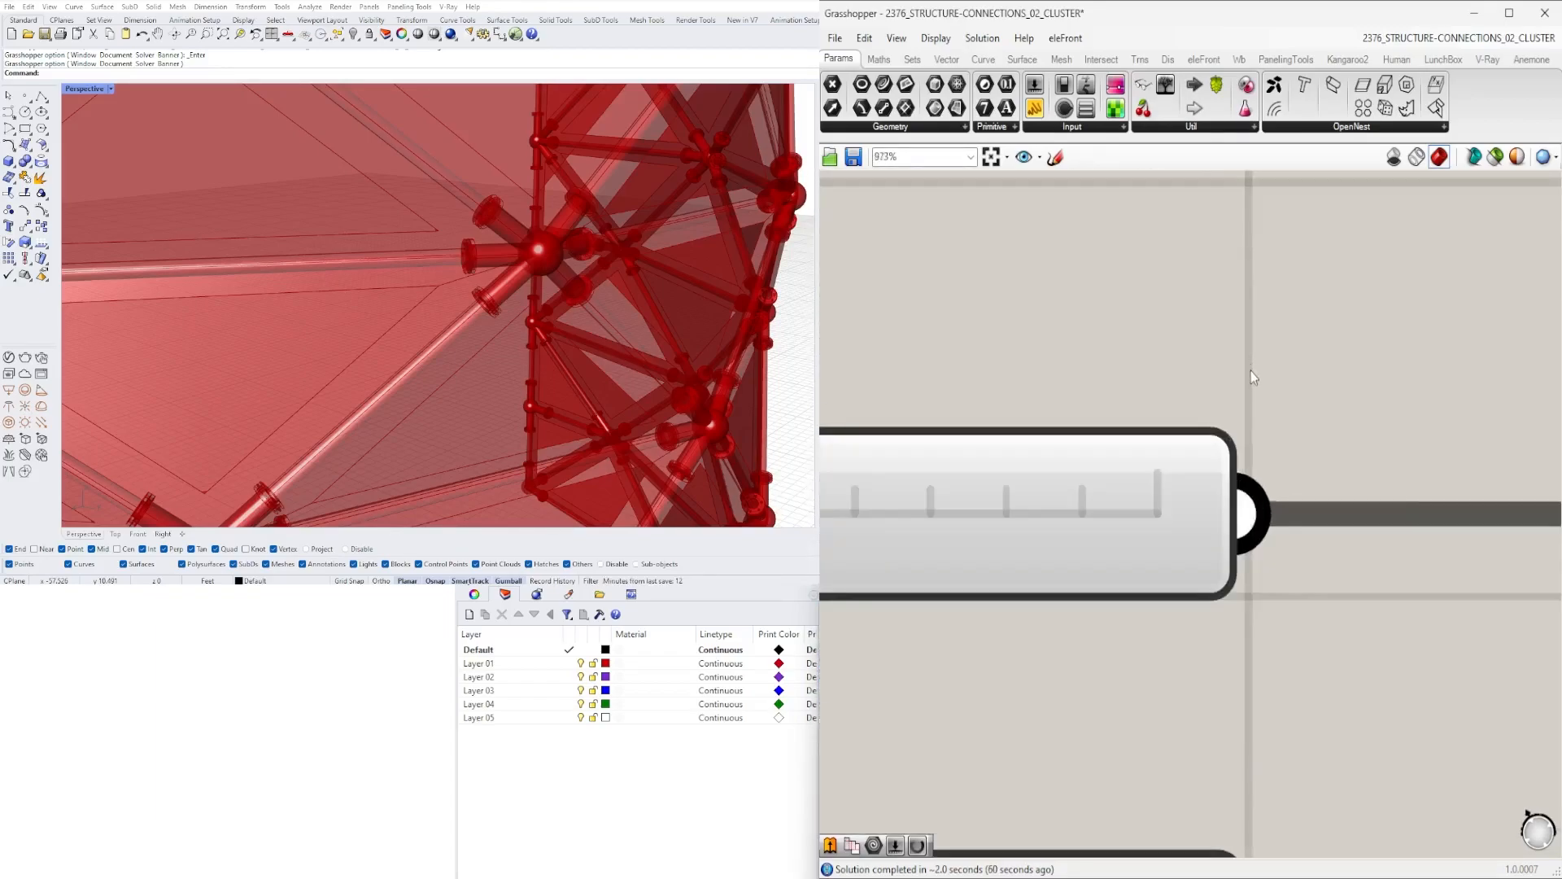
{"action": "scroll", "coordinate": [1227, 437], "scroll_direction": "down", "scroll_amount": 3}
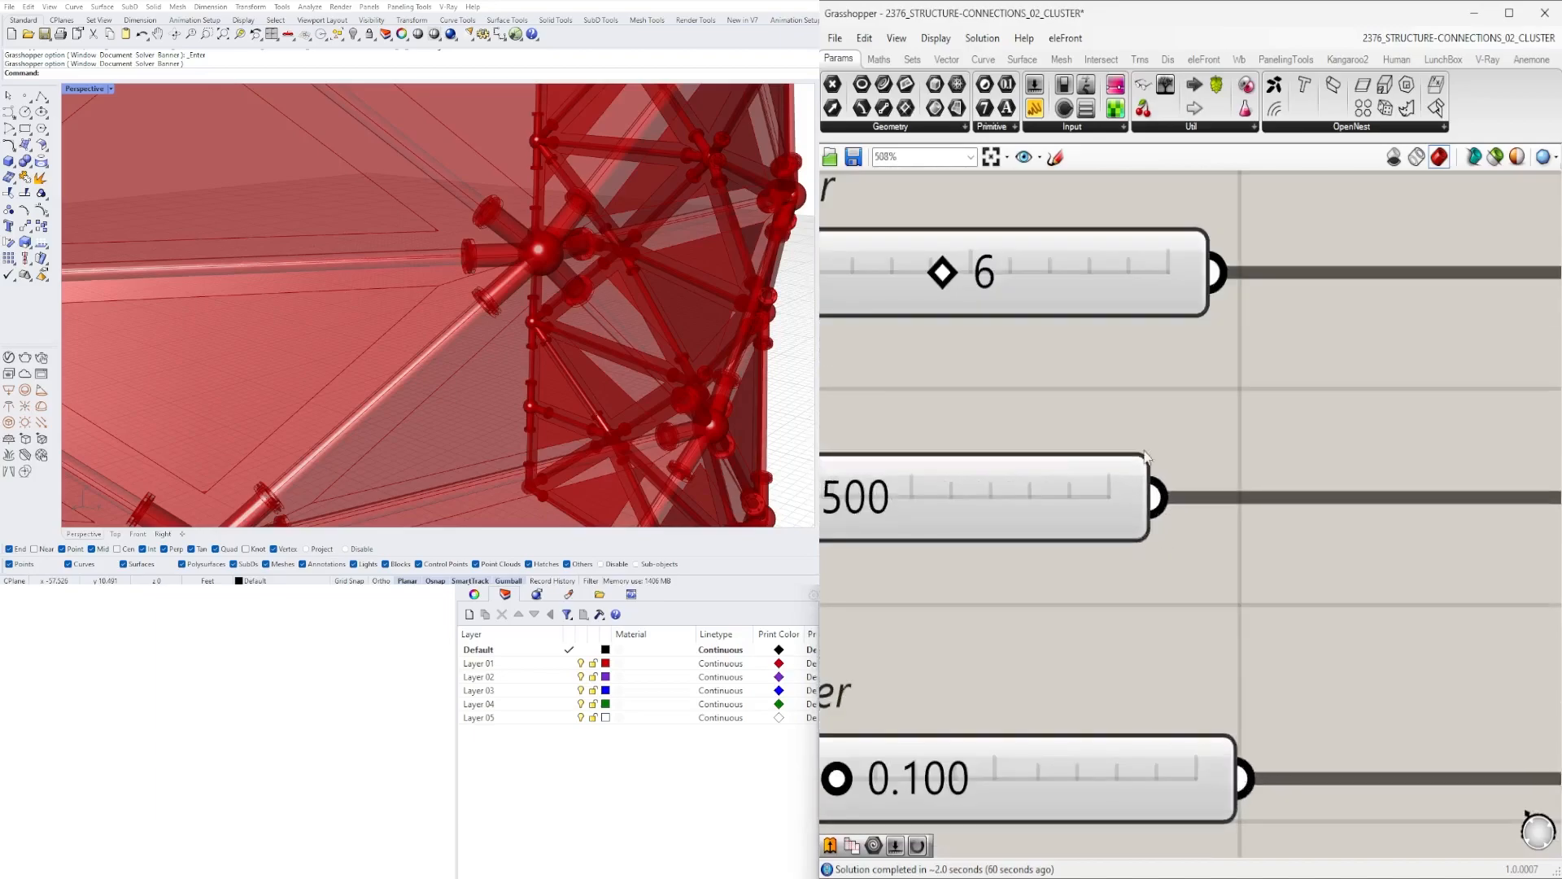
{"action": "left_click_drag", "start_coordinate": [1139, 478], "coordinate": [1226, 479]}
{"action": "right_click_drag", "start_coordinate": [1217, 250], "coordinate": [1187, 514]}
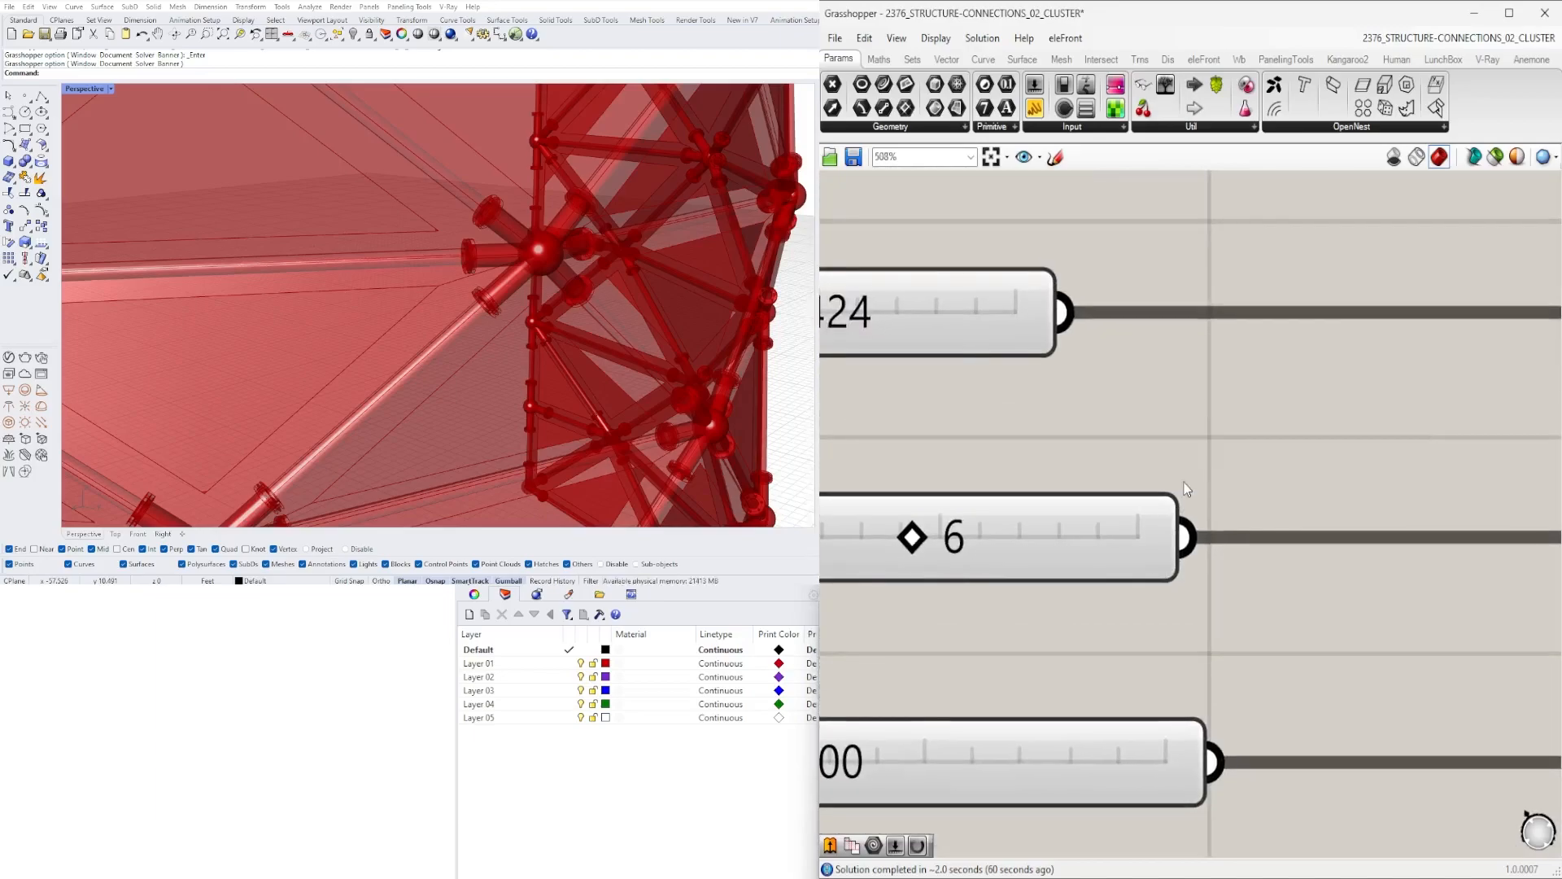
{"action": "left_click_drag", "start_coordinate": [1186, 515], "coordinate": [1209, 514]}
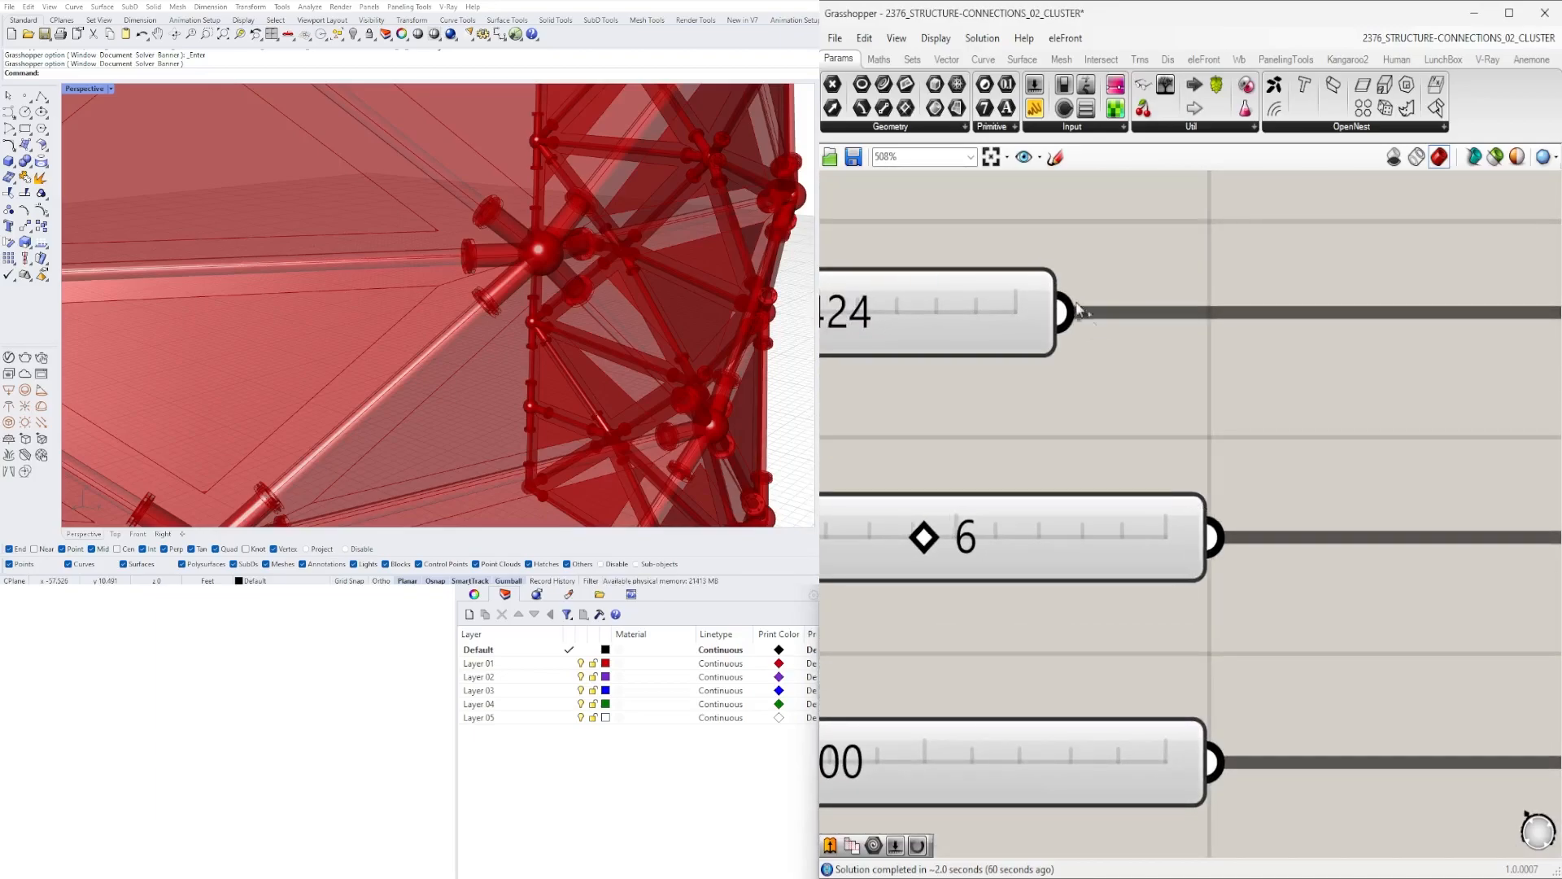
{"action": "left_click_drag", "start_coordinate": [1046, 275], "coordinate": [1208, 274]}
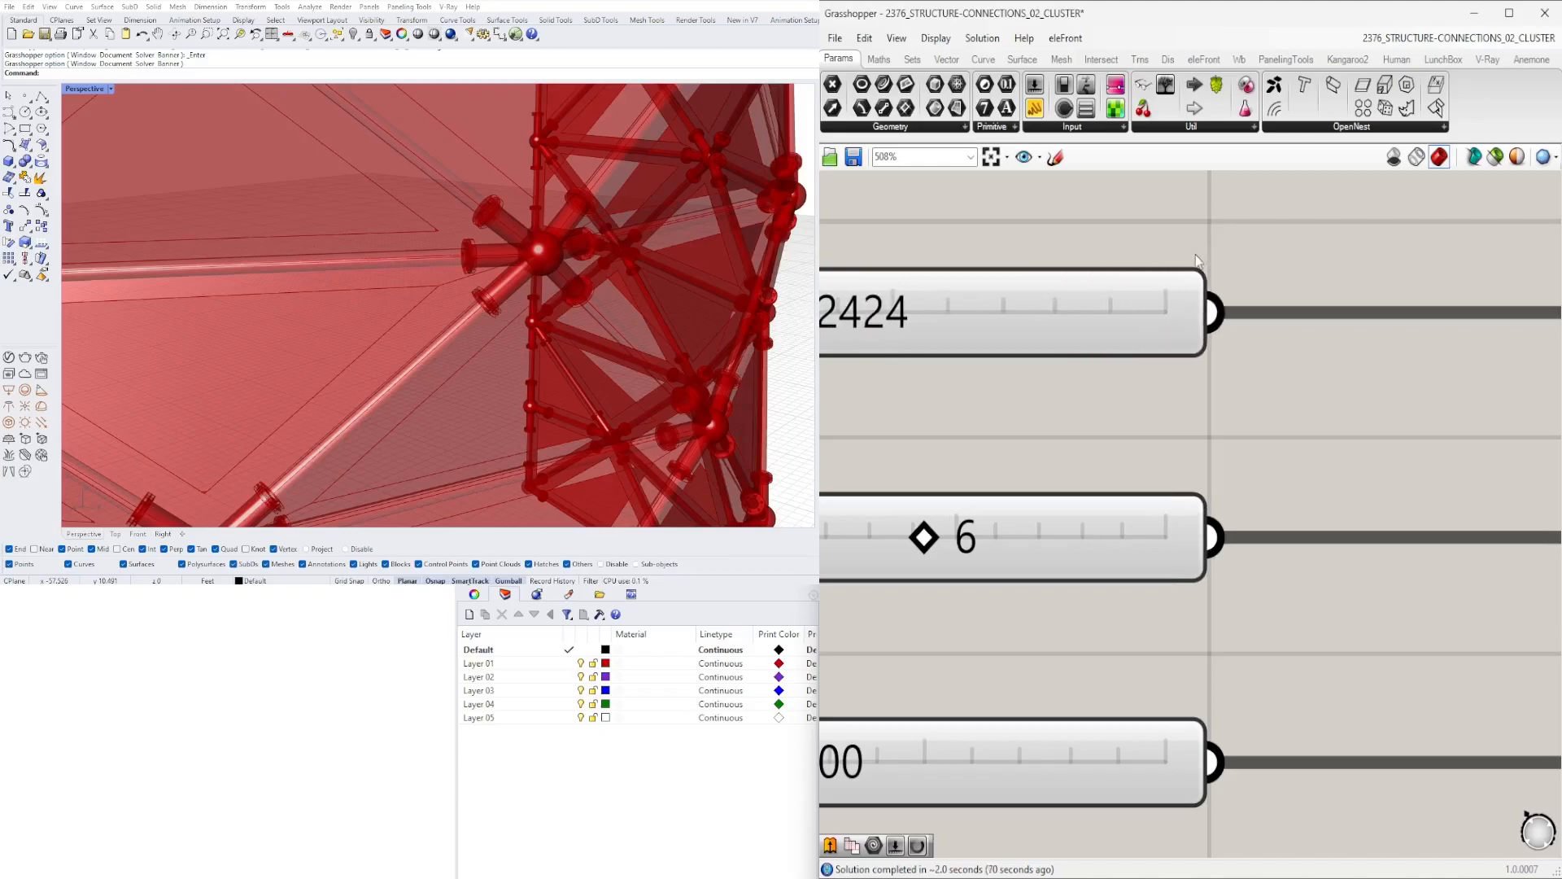
- Widen the upper number sliders, including U and V, to the same aligned right edge
{"action": "scroll", "coordinate": [1145, 641], "scroll_direction": "down", "scroll_amount": 4}
{"action": "scroll", "coordinate": [1083, 533], "scroll_direction": "up", "scroll_amount": 2}
{"action": "left_click_drag", "start_coordinate": [1092, 493], "coordinate": [1259, 492]}
{"action": "right_click_drag", "start_coordinate": [1204, 350], "coordinate": [1197, 615]}
{"action": "left_click_drag", "start_coordinate": [1145, 476], "coordinate": [1248, 474]}
{"action": "left_click_drag", "start_coordinate": [1193, 325], "coordinate": [1251, 325]}
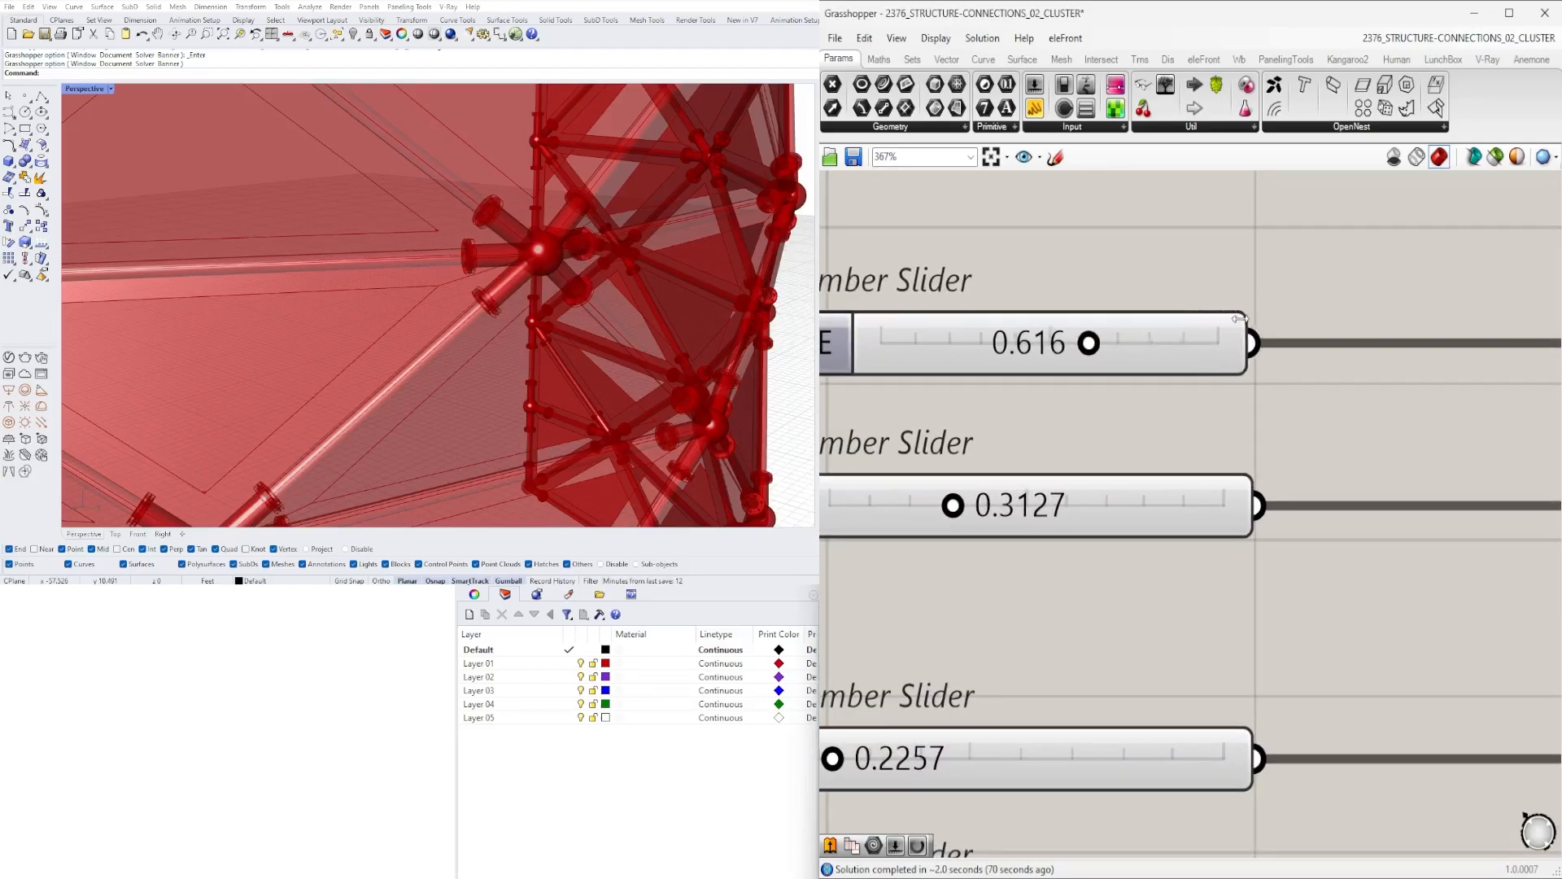
{"action": "scroll", "coordinate": [1224, 368], "scroll_direction": "down", "scroll_amount": 4}
{"action": "right_click_drag", "start_coordinate": [1175, 315], "coordinate": [1161, 575]}
{"action": "scroll", "coordinate": [1173, 498], "scroll_direction": "up", "scroll_amount": 4}
{"action": "left_click_drag", "start_coordinate": [1173, 499], "coordinate": [1264, 499]}
{"action": "left_click_drag", "start_coordinate": [1107, 321], "coordinate": [1253, 316]}
{"action": "left_click_drag", "start_coordinate": [1120, 252], "coordinate": [1265, 248]}
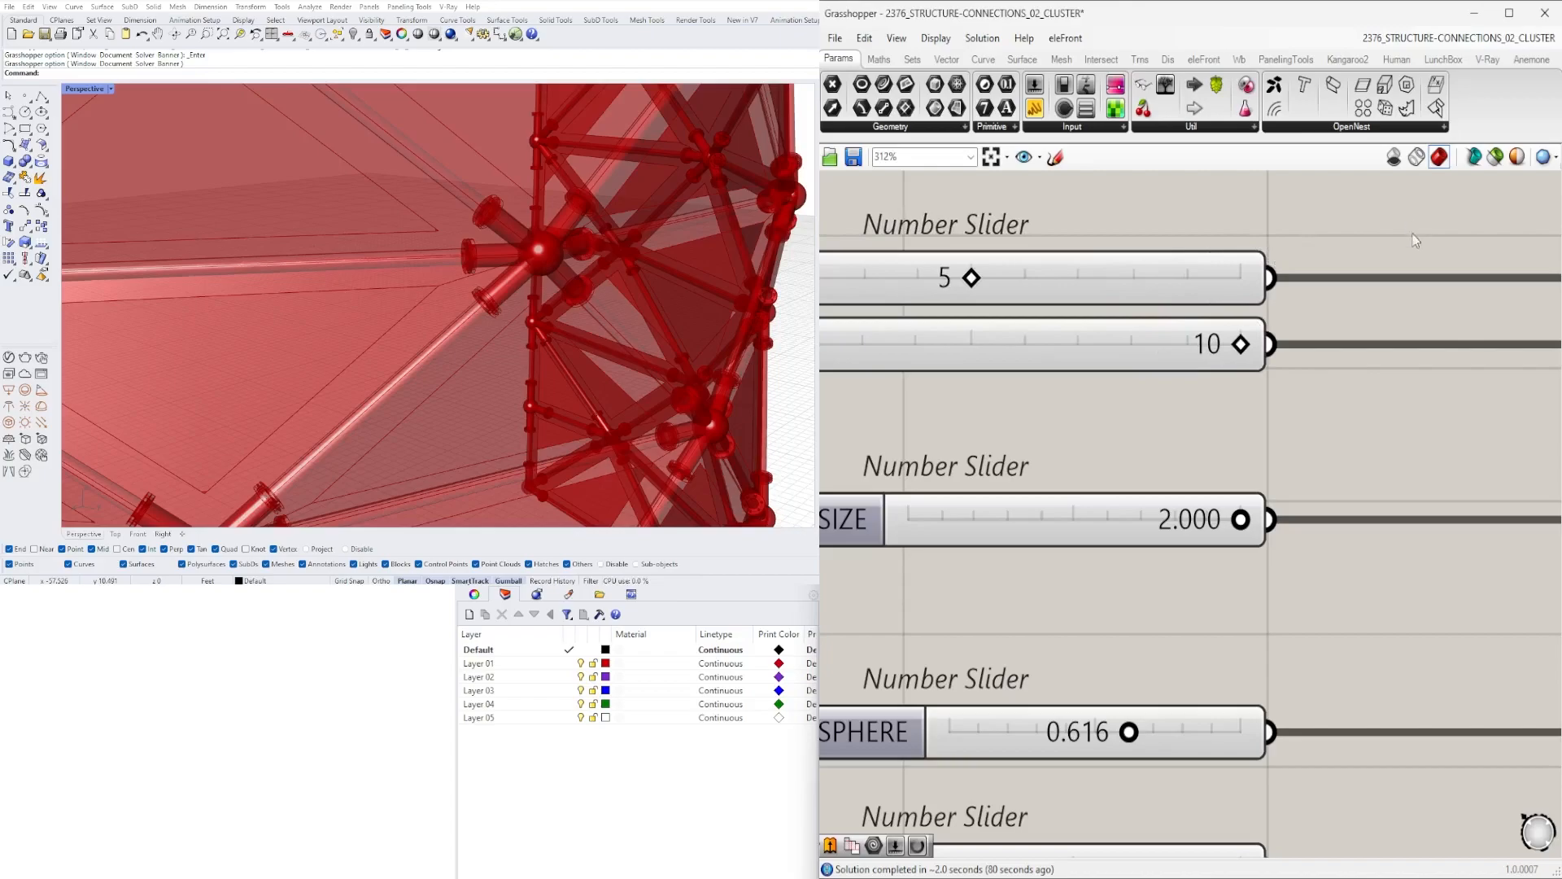
- Insert a relay between the SET ONE SURFACE parameter and the Triangle Panels Surface input
{"action": "scroll", "coordinate": [1363, 313], "scroll_direction": "down", "scroll_amount": 6}
{"action": "right_click_drag", "start_coordinate": [1378, 318], "coordinate": [1309, 397]}
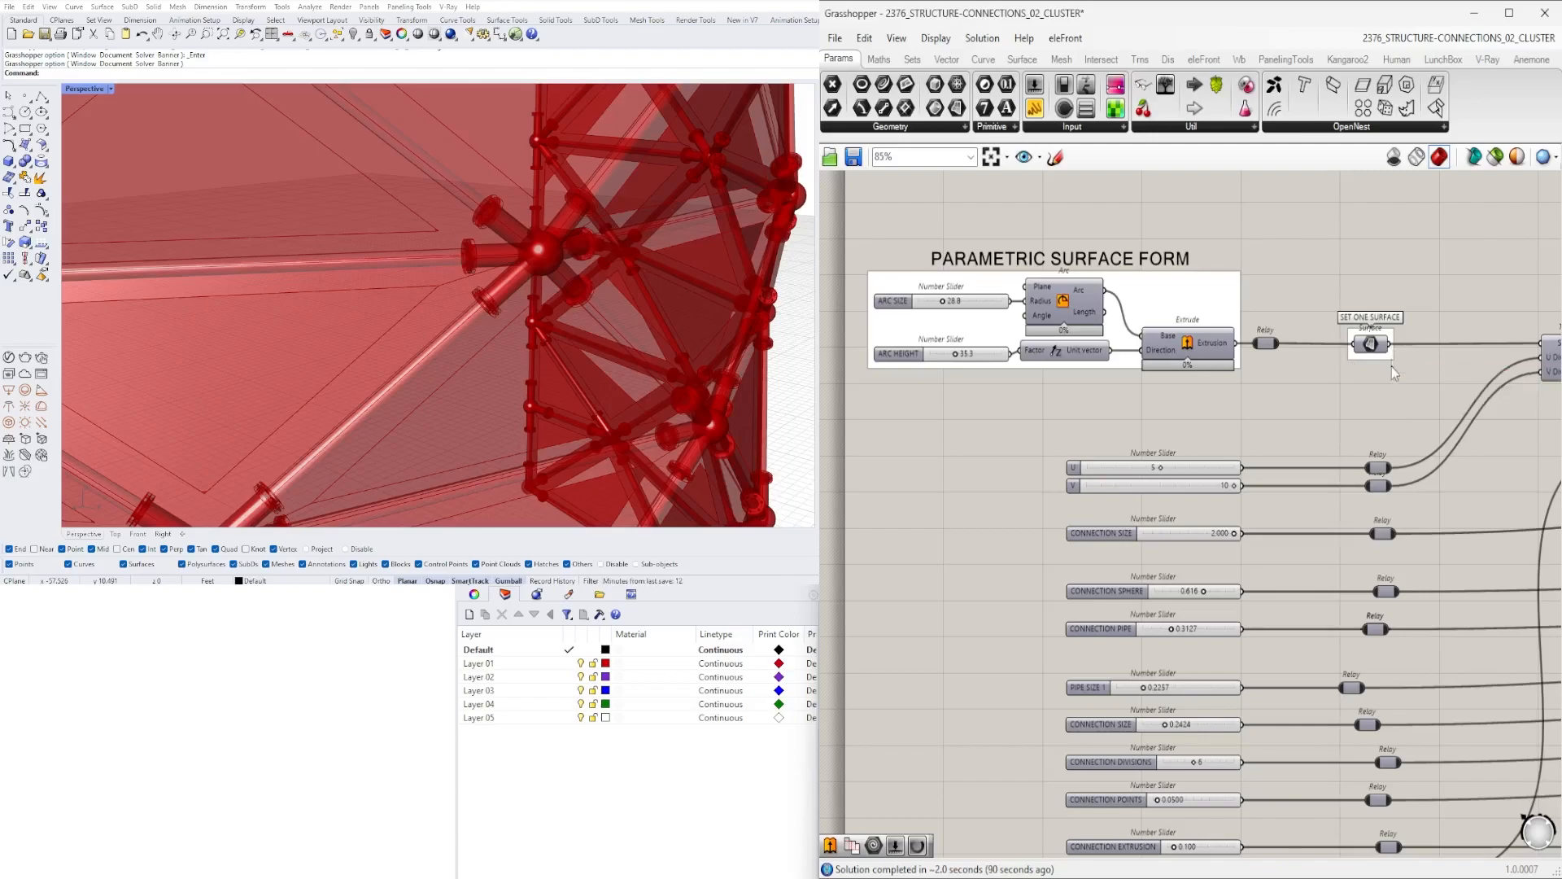
{"action": "right_click_drag", "start_coordinate": [1398, 351], "coordinate": [1109, 348]}
{"action": "scroll", "coordinate": [1107, 346], "scroll_direction": "up", "scroll_amount": 3}
{"action": "double_click", "coordinate": [1112, 337]}
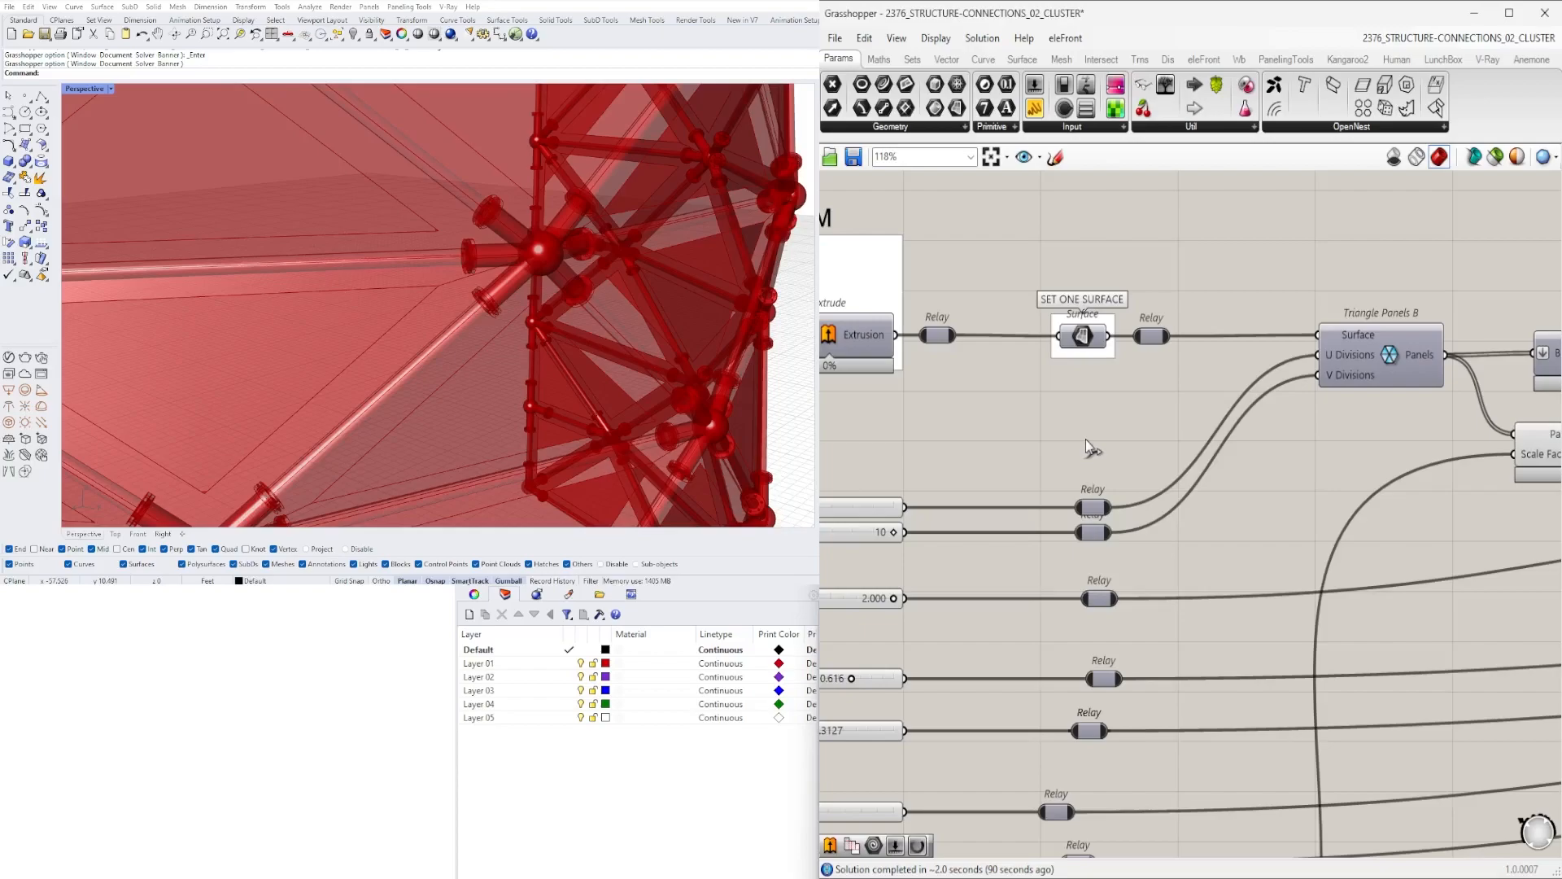
{"action": "scroll", "coordinate": [1091, 444], "scroll_direction": "down", "scroll_amount": 1}
{"action": "right_click_drag", "start_coordinate": [1052, 487], "coordinate": [1093, 332]}
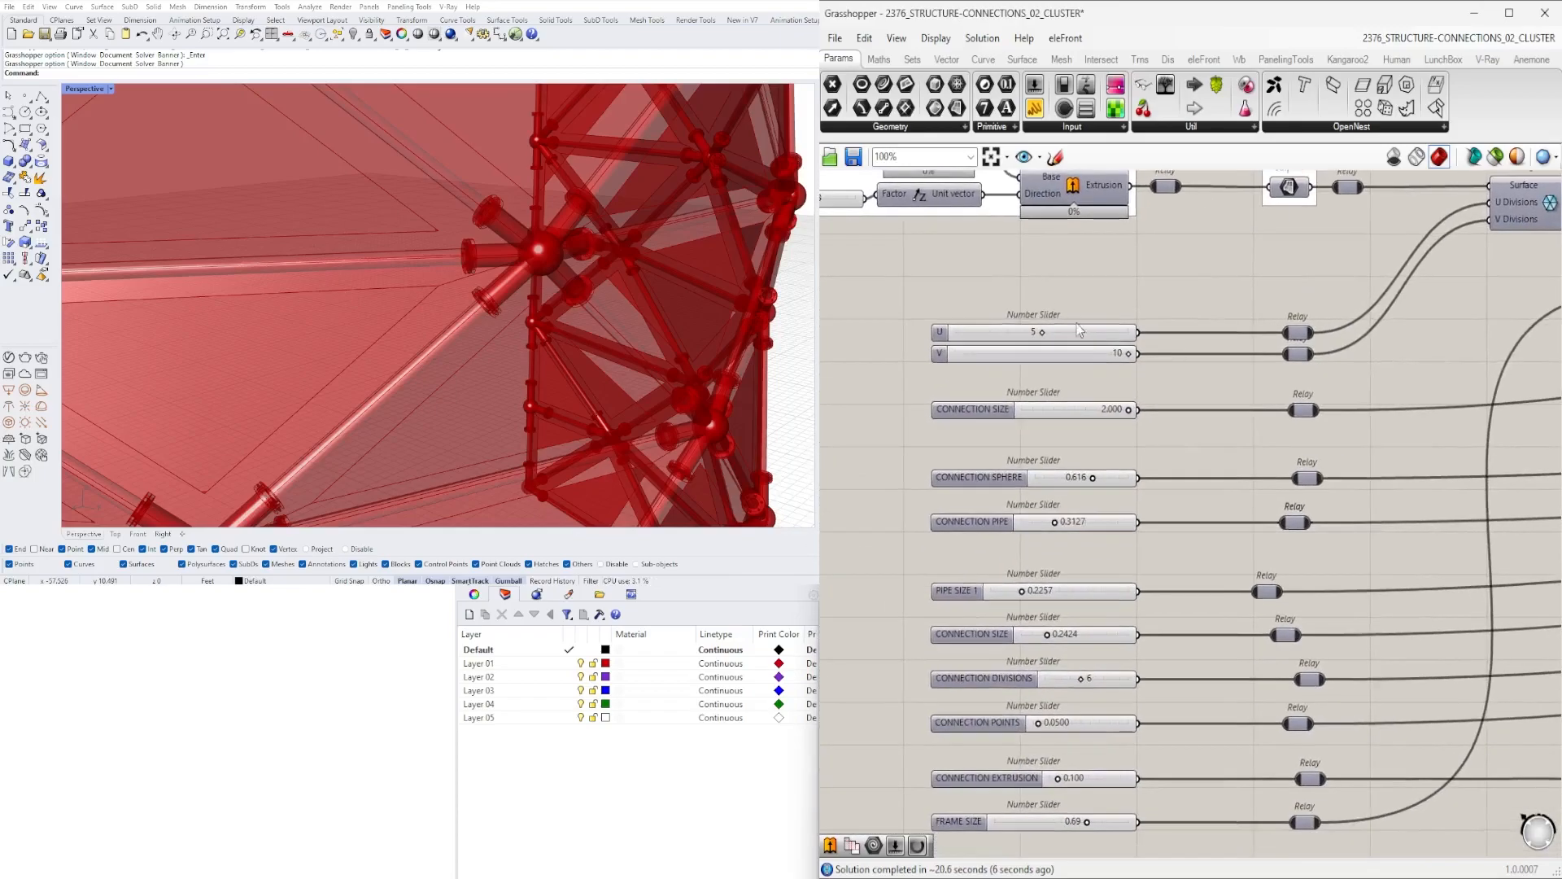
- Reorder the number sliders and their relays into a compact column, placing PIPE SIZE 1 and CONNECTION PIPE under U and V
{"action": "left_click_drag", "start_coordinate": [914, 286], "coordinate": [983, 394]}
{"action": "left_click_drag", "start_coordinate": [1351, 442], "coordinate": [983, 438]}
{"action": "left_click_drag", "start_coordinate": [1319, 487], "coordinate": [1000, 462]}
{"action": "left_click", "coordinate": [1326, 523]}
{"action": "left_click_drag", "start_coordinate": [1331, 508], "coordinate": [936, 391]}
{"action": "left_click_drag", "start_coordinate": [959, 398], "coordinate": [958, 431]}
{"action": "left_click", "coordinate": [1333, 544]}
{"action": "left_click_drag", "start_coordinate": [1333, 549], "coordinate": [1081, 384]}
{"action": "left_click_drag", "start_coordinate": [1365, 575], "coordinate": [970, 415]}
{"action": "left_click", "coordinate": [1004, 576]}
{"action": "left_click_drag", "start_coordinate": [1320, 558], "coordinate": [951, 444]}
{"action": "left_click", "coordinate": [1027, 558]}
{"action": "right_click_drag", "start_coordinate": [1312, 556], "coordinate": [1293, 510]}
{"action": "left_click_drag", "start_coordinate": [1348, 522], "coordinate": [955, 476]}
{"action": "right_click_drag", "start_coordinate": [1027, 579], "coordinate": [1032, 511]}
{"action": "left_click_drag", "start_coordinate": [1319, 506], "coordinate": [985, 428]}
{"action": "mouse_move", "coordinate": [1250, 551]}
{"action": "left_mouse_down"}
{"action": "mouse_move", "coordinate": [1214, 574]}
{"action": "mouse_move", "coordinate": [949, 611]}
{"action": "left_mouse_up"}
{"action": "mouse_move", "coordinate": [1327, 503]}
{"action": "left_mouse_down"}
{"action": "mouse_move", "coordinate": [1237, 573]}
{"action": "mouse_move", "coordinate": [994, 609]}
{"action": "mouse_move", "coordinate": [1017, 466]}
{"action": "left_mouse_up"}
{"action": "left_click_drag", "start_coordinate": [1391, 576], "coordinate": [995, 503]}
{"action": "left_click_drag", "start_coordinate": [1343, 618], "coordinate": [980, 545]}
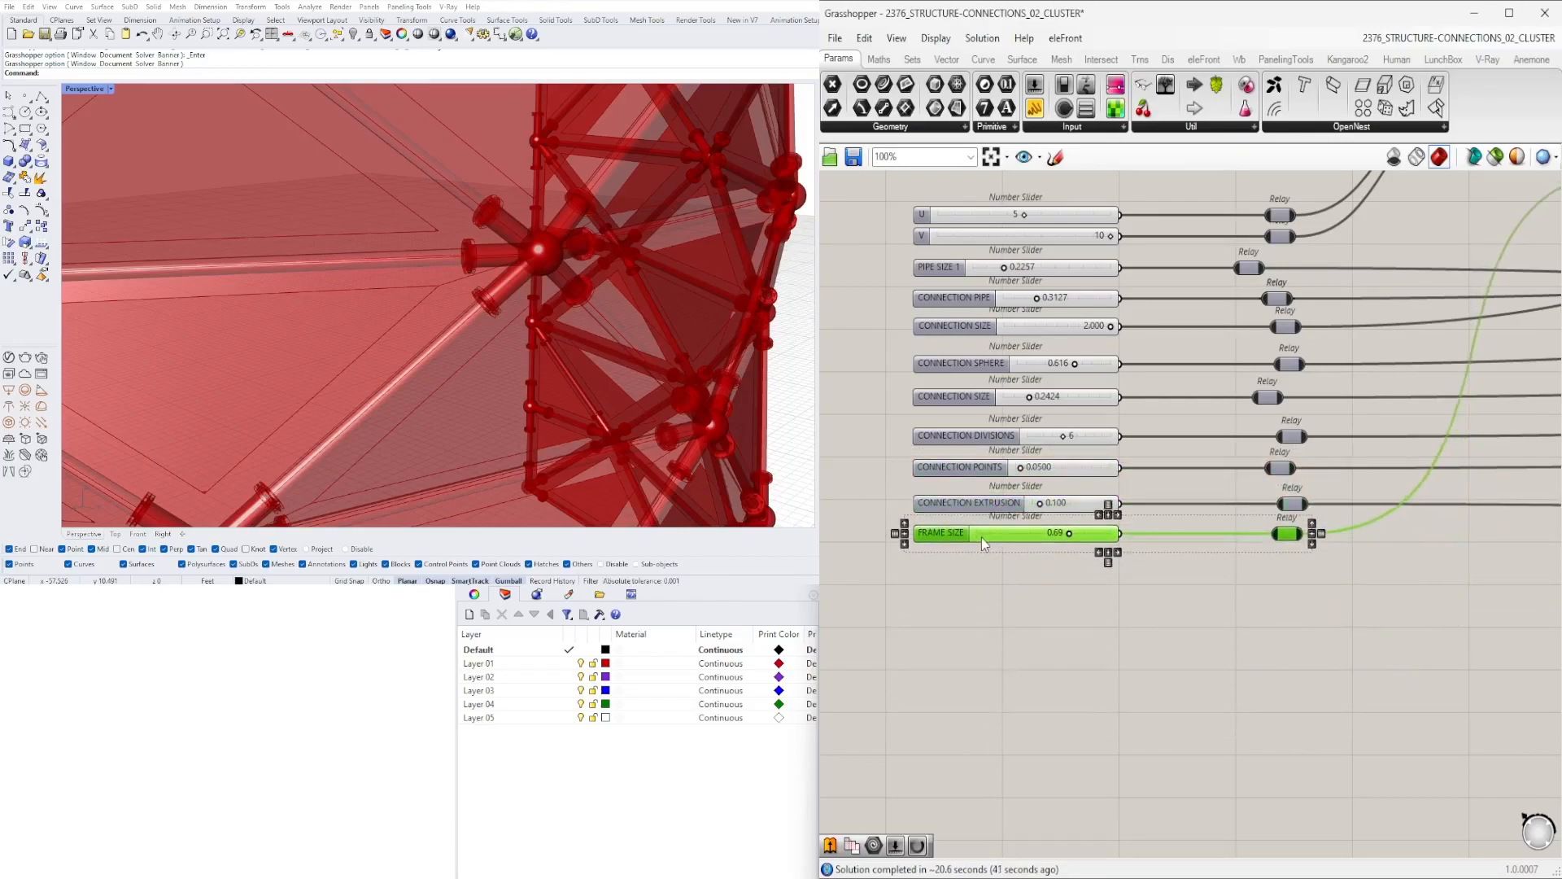
- Review the relay column, the surface input and the Geometry outputs, Data Dam and Solid Union across the definition
{"action": "scroll", "coordinate": [1252, 579], "scroll_direction": "down", "scroll_amount": 3}
{"action": "left_click_drag", "start_coordinate": [1181, 697], "coordinate": [1105, 411]}
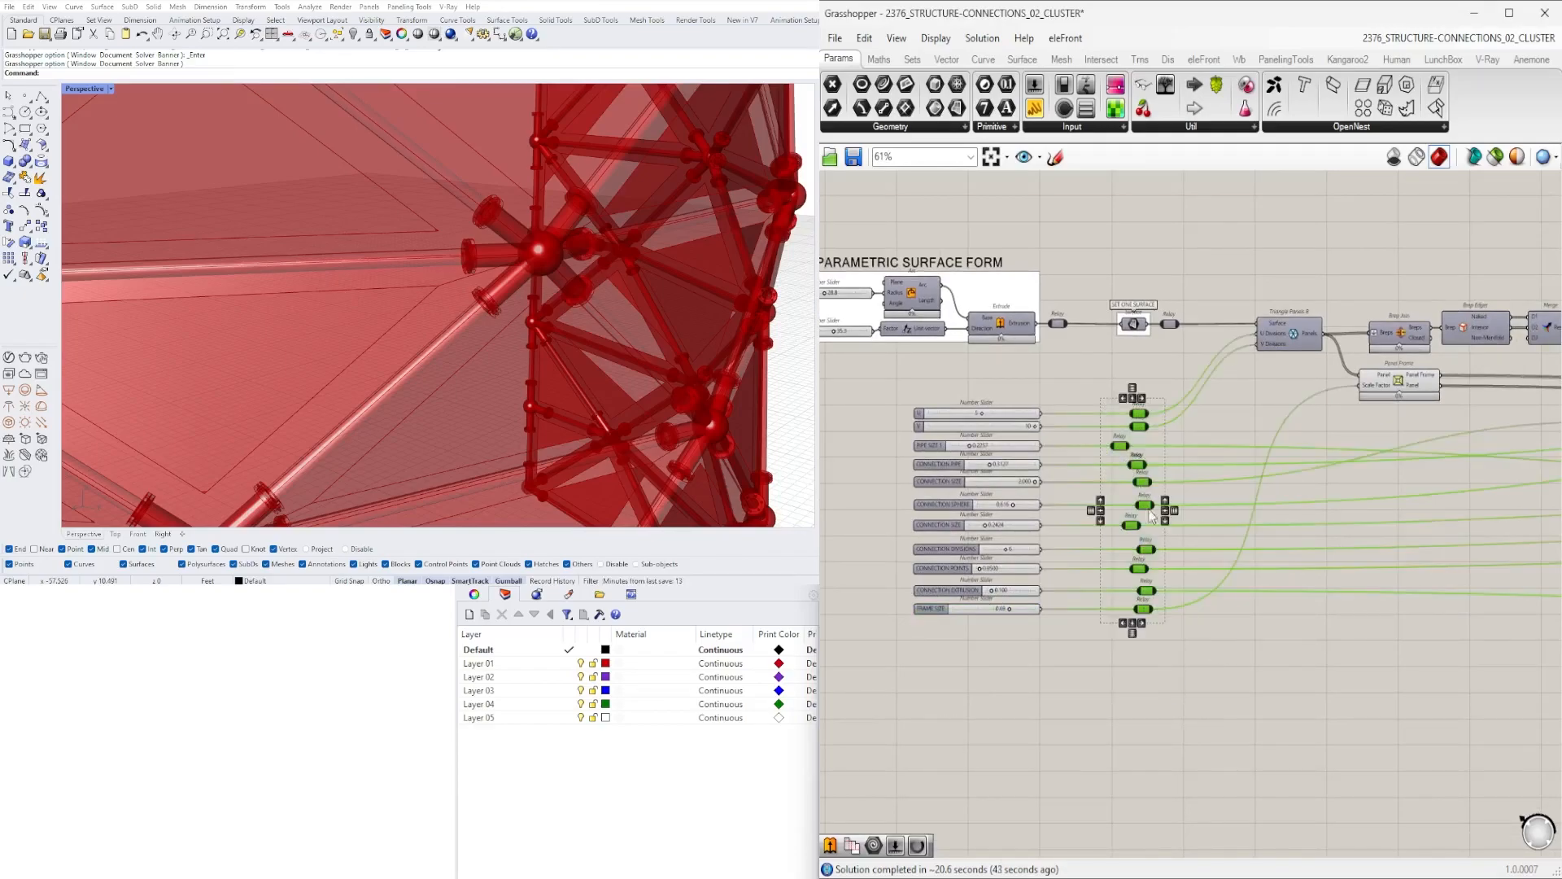
{"action": "left_click", "coordinate": [1142, 624]}
{"action": "left_click", "coordinate": [1179, 371]}
{"action": "scroll", "coordinate": [1159, 363], "scroll_direction": "up", "scroll_amount": 4}
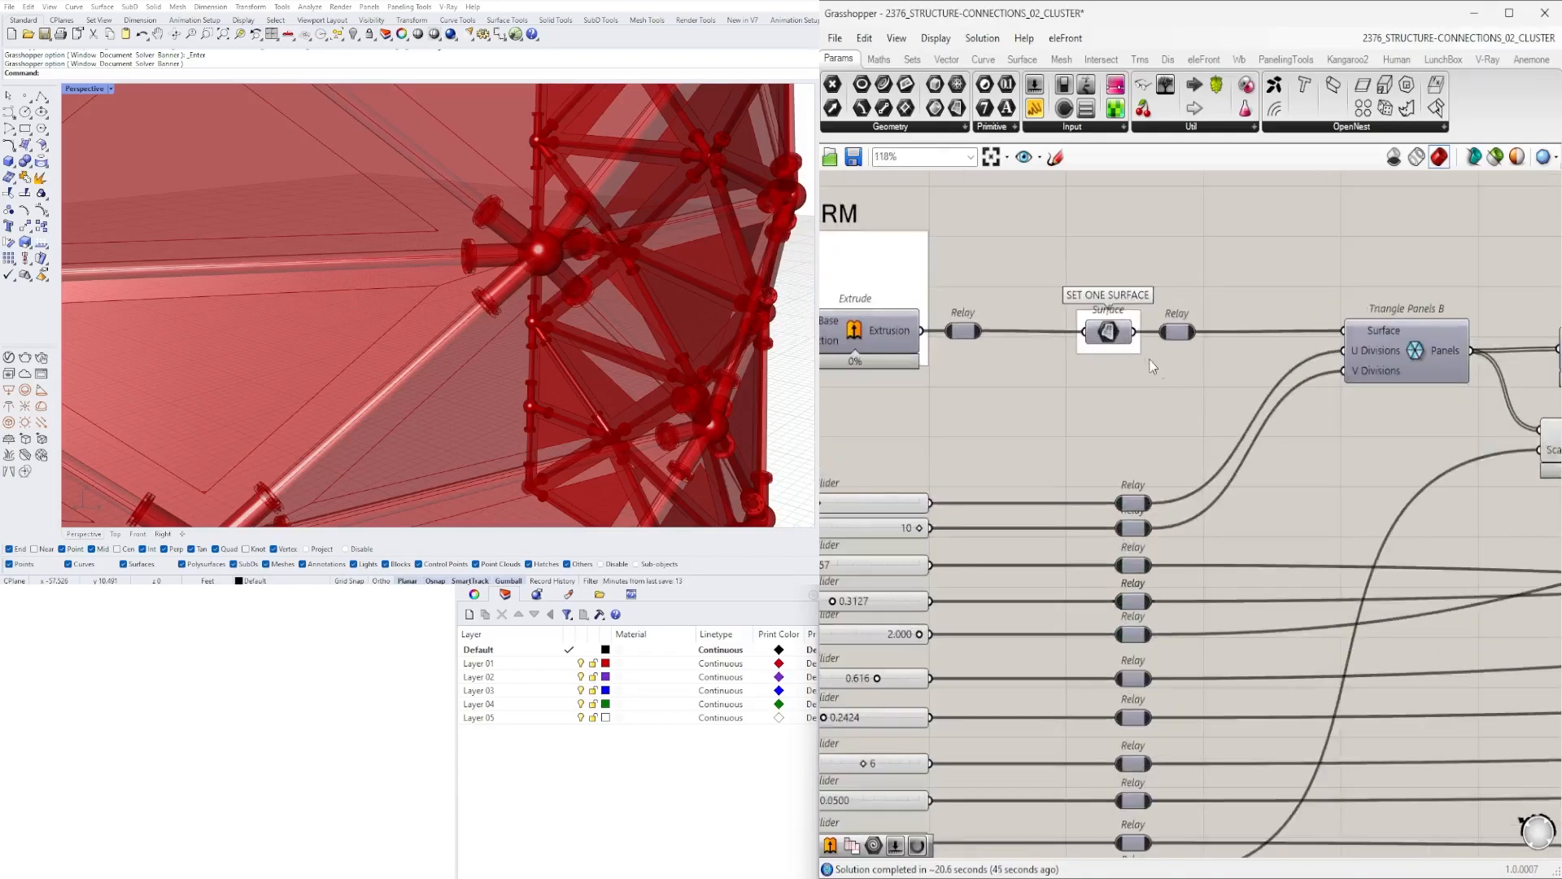
{"action": "scroll", "coordinate": [1159, 363], "scroll_direction": "down", "scroll_amount": 3}
{"action": "left_click_drag", "start_coordinate": [1231, 774], "coordinate": [1174, 438]}
{"action": "left_click", "coordinate": [1194, 393]}
{"action": "scroll", "coordinate": [1307, 300], "scroll_direction": "down", "scroll_amount": 4}
{"action": "right_click_drag", "start_coordinate": [1324, 362], "coordinate": [1127, 412]}
{"action": "scroll", "coordinate": [983, 481], "scroll_direction": "up", "scroll_amount": 3}
{"action": "scroll", "coordinate": [1082, 269], "scroll_direction": "down", "scroll_amount": 4}
{"action": "left_click_drag", "start_coordinate": [1068, 185], "coordinate": [1499, 402]}
{"action": "scroll", "coordinate": [1116, 280], "scroll_direction": "down", "scroll_amount": 4}
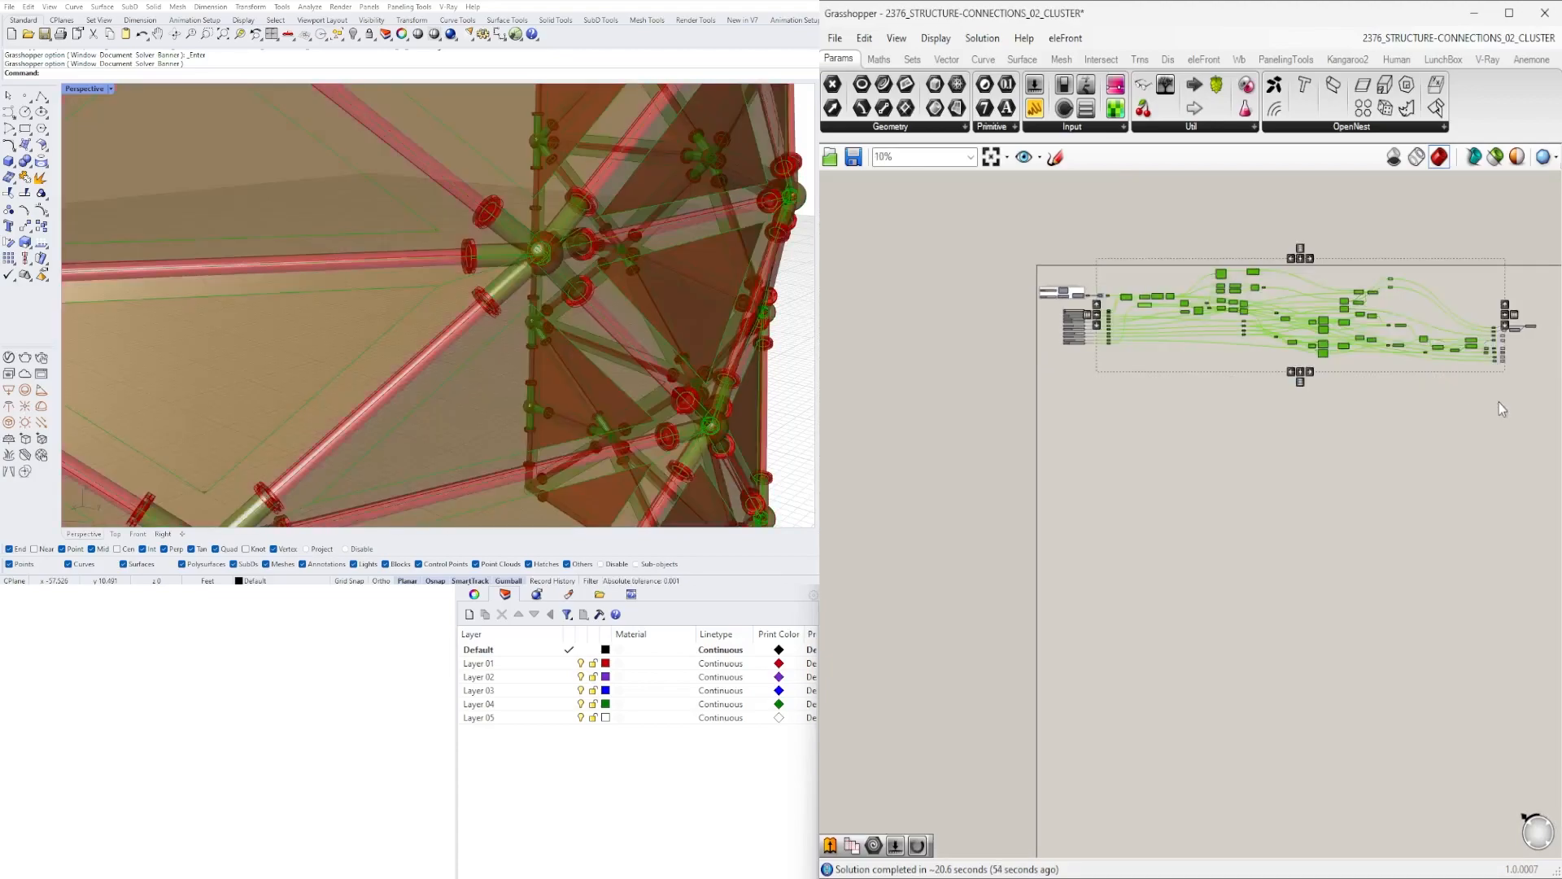
{"action": "scroll", "coordinate": [1542, 346], "scroll_direction": "up", "scroll_amount": 11}
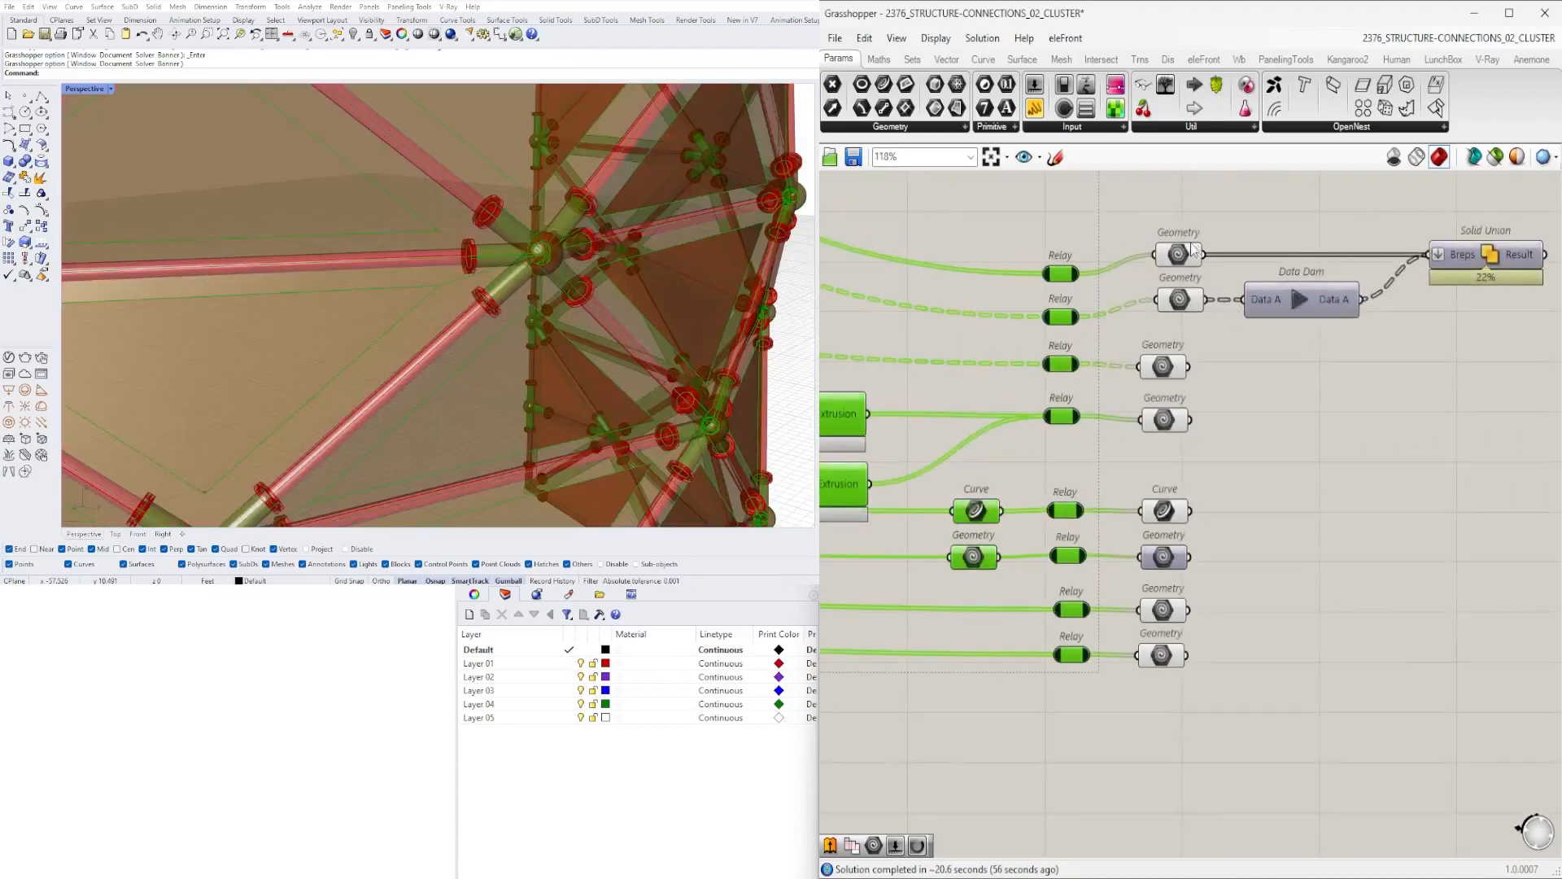
{"action": "scroll", "coordinate": [1003, 467], "scroll_direction": "down", "scroll_amount": 8}
{"action": "scroll", "coordinate": [1243, 486], "scroll_direction": "up", "scroll_amount": 6}
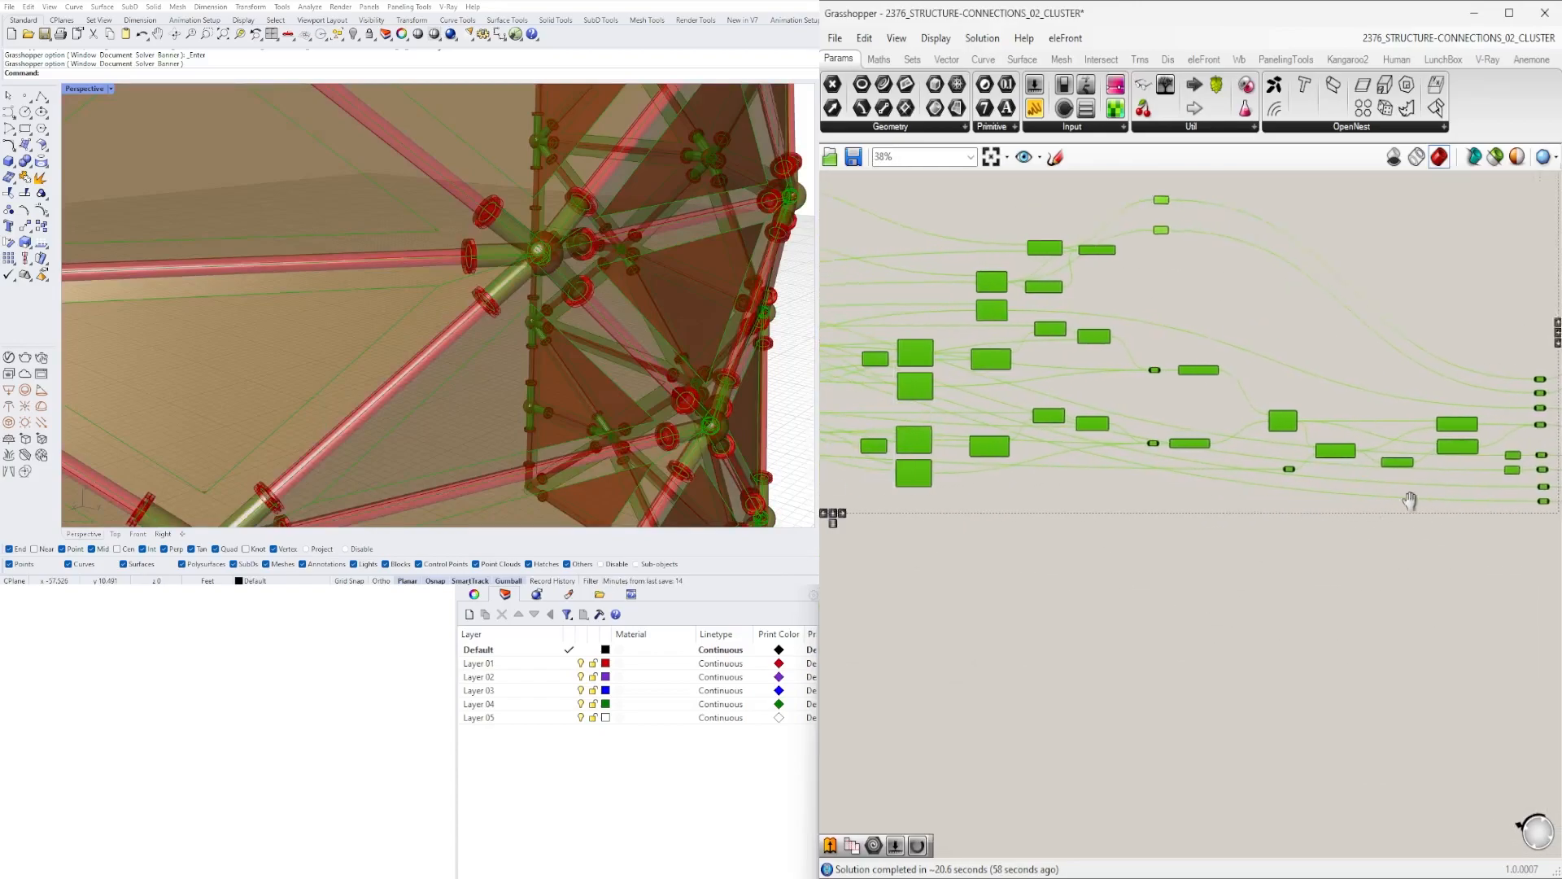
- Delete the inner Data Dam between the Pipe component and the Solid Union
{"action": "right_click_drag", "start_coordinate": [1424, 475], "coordinate": [1273, 551]}
{"action": "right_click_drag", "start_coordinate": [962, 500], "coordinate": [1433, 654]}
{"action": "scroll", "coordinate": [1331, 576], "scroll_direction": "down", "scroll_amount": 3}
{"action": "right_click_drag", "start_coordinate": [1111, 586], "coordinate": [1240, 556]}
{"action": "scroll", "coordinate": [1354, 385], "scroll_direction": "up", "scroll_amount": 5}
{"action": "left_click", "coordinate": [1300, 442]}
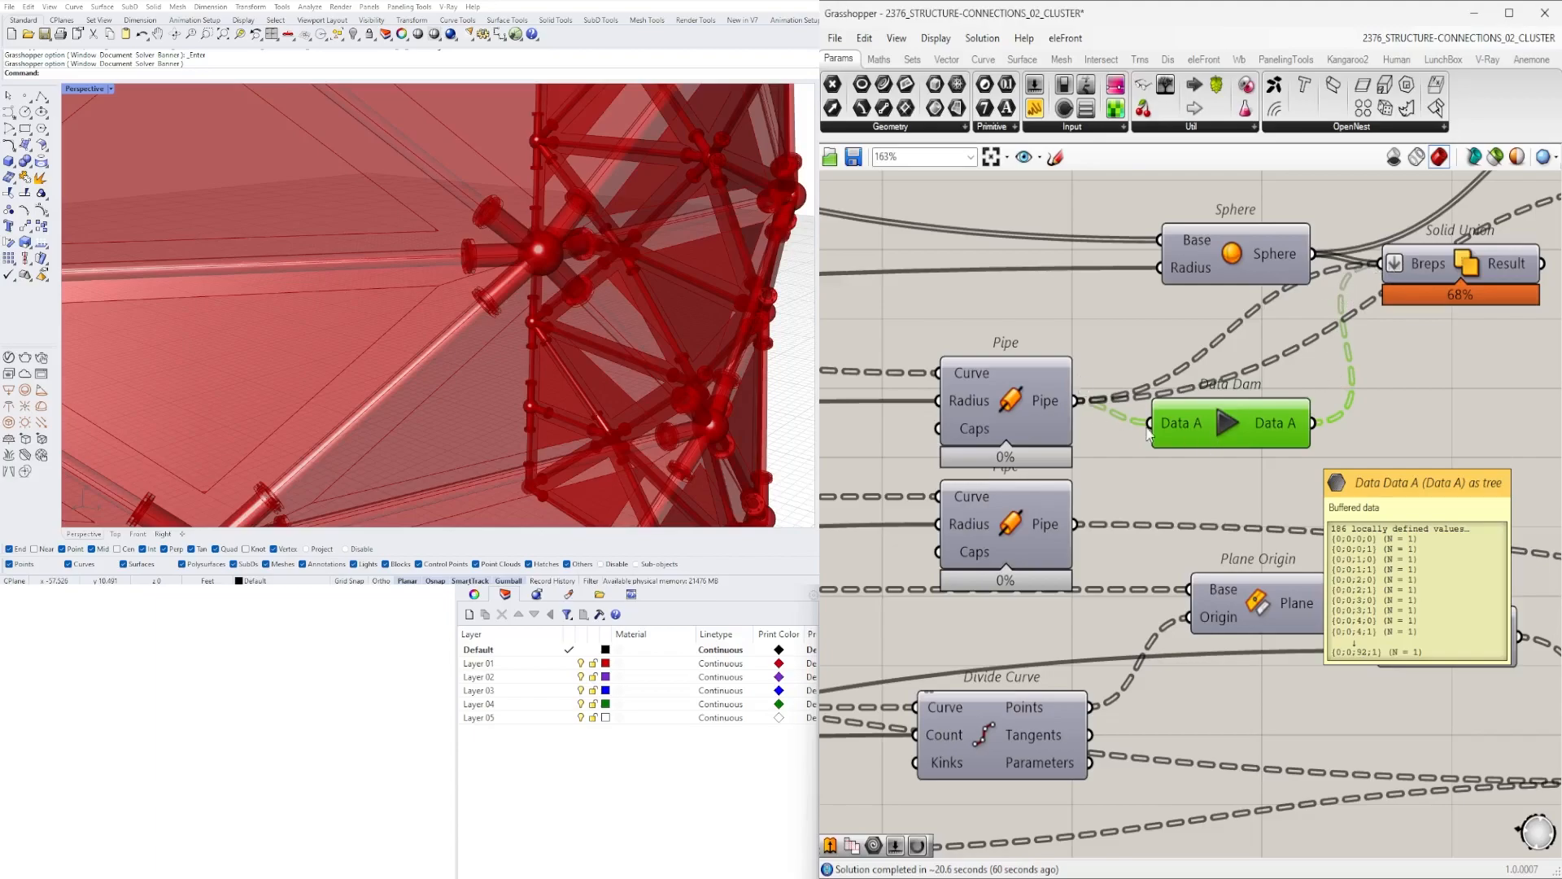
{"action": "key", "text": "Delete"}
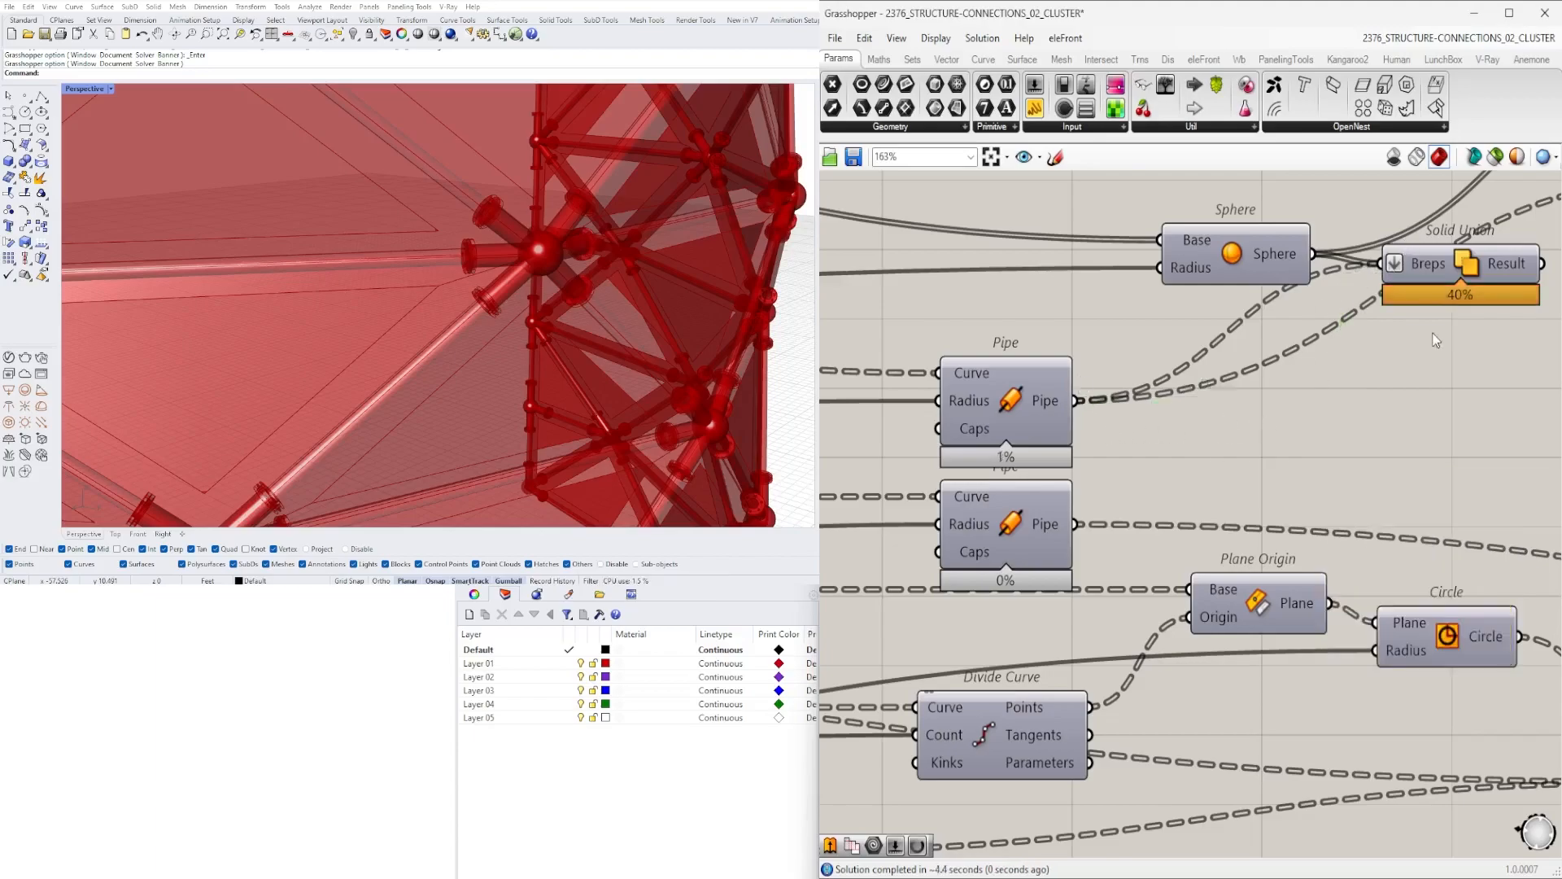
- Select the internal connection components of the definition and collapse them into a single Cluster
{"action": "scroll", "coordinate": [1432, 335], "scroll_direction": "down", "scroll_amount": 8}
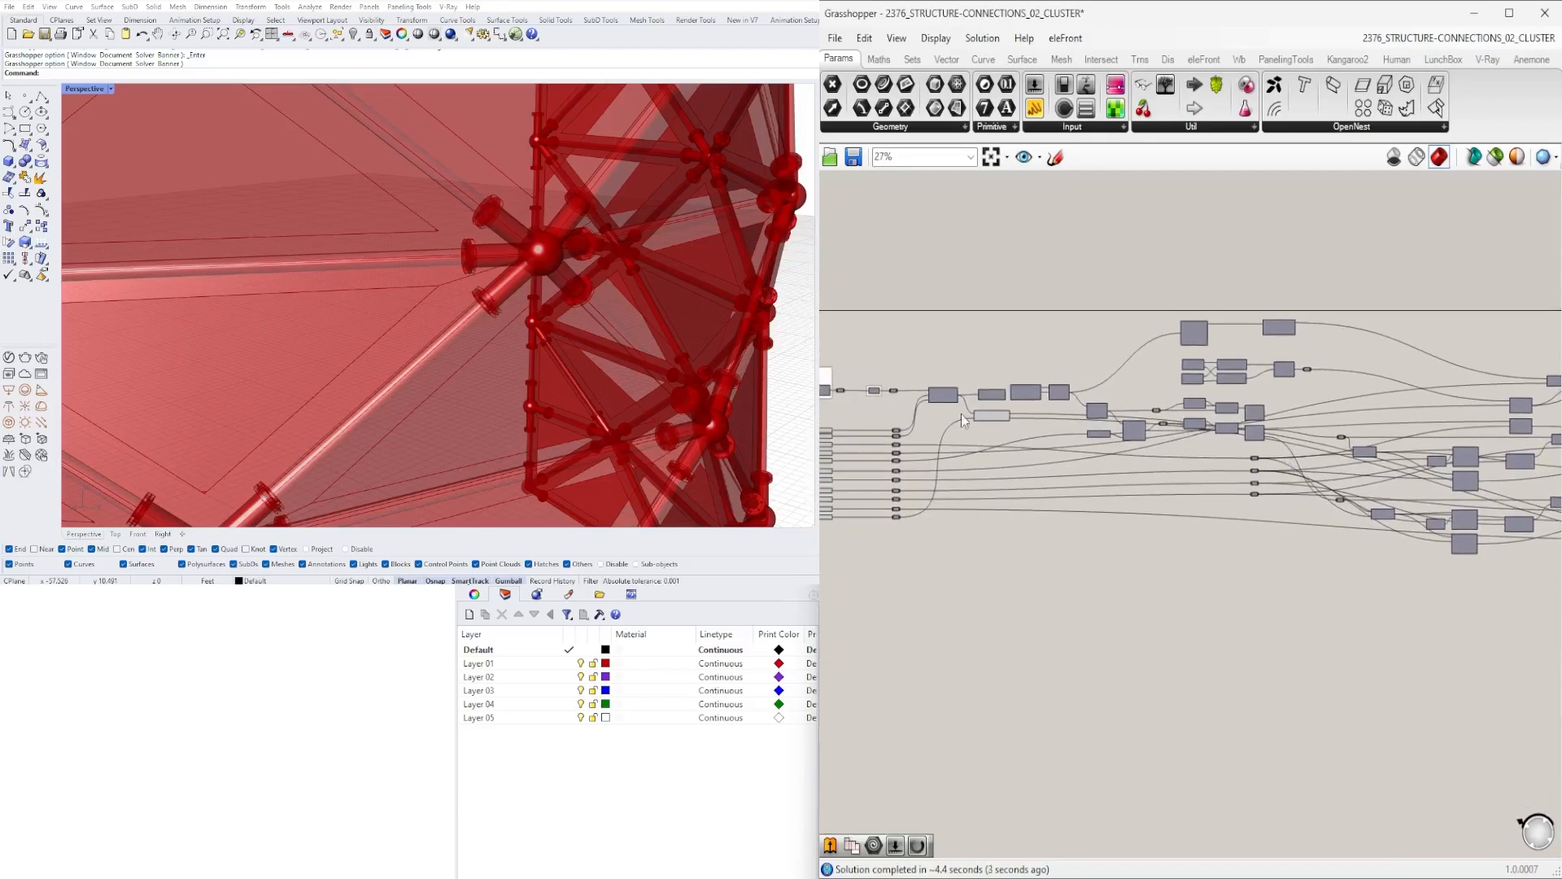
{"action": "scroll", "coordinate": [970, 423], "scroll_direction": "up", "scroll_amount": 4}
{"action": "left_click", "coordinate": [1003, 424]}
{"action": "middle_click", "coordinate": [1007, 428]}
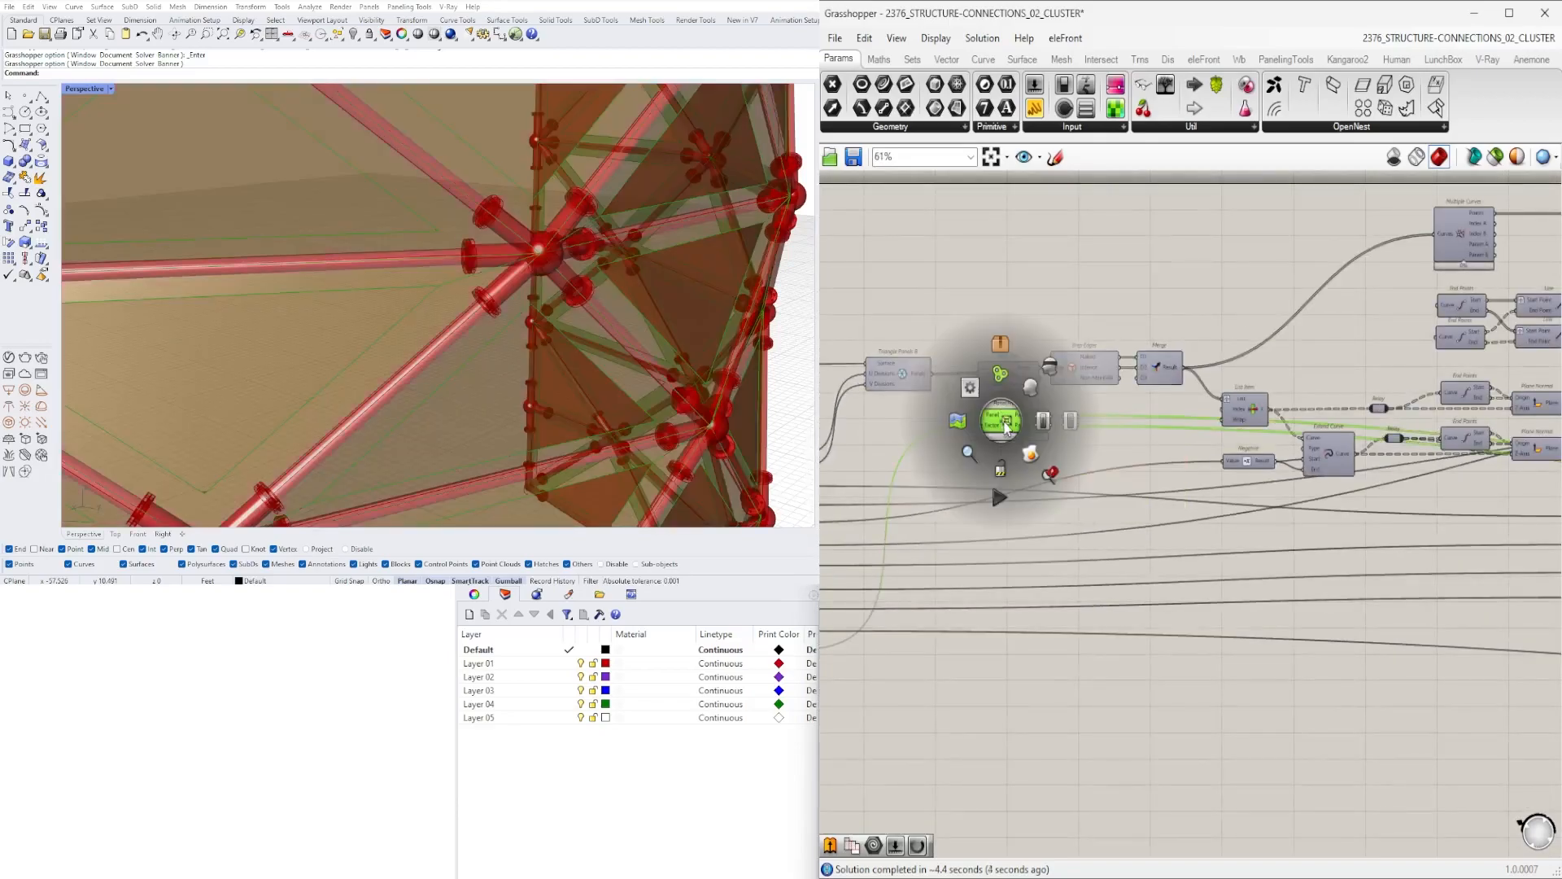
{"action": "left_click", "coordinate": [1052, 367]}
{"action": "scroll", "coordinate": [1139, 484], "scroll_direction": "down", "scroll_amount": 5}
{"action": "right_click_drag", "start_coordinate": [1149, 491], "coordinate": [830, 491]}
{"action": "scroll", "coordinate": [1322, 491], "scroll_direction": "up", "scroll_amount": 4}
{"action": "left_click_drag", "start_coordinate": [1140, 604], "coordinate": [1082, 543]}
{"action": "scroll", "coordinate": [1020, 581], "scroll_direction": "down", "scroll_amount": 5}
{"action": "right_click_drag", "start_coordinate": [1020, 581], "coordinate": [1471, 515]}
{"action": "left_click", "coordinate": [1271, 569]}
{"action": "scroll", "coordinate": [1459, 535], "scroll_direction": "down", "scroll_amount": 1}
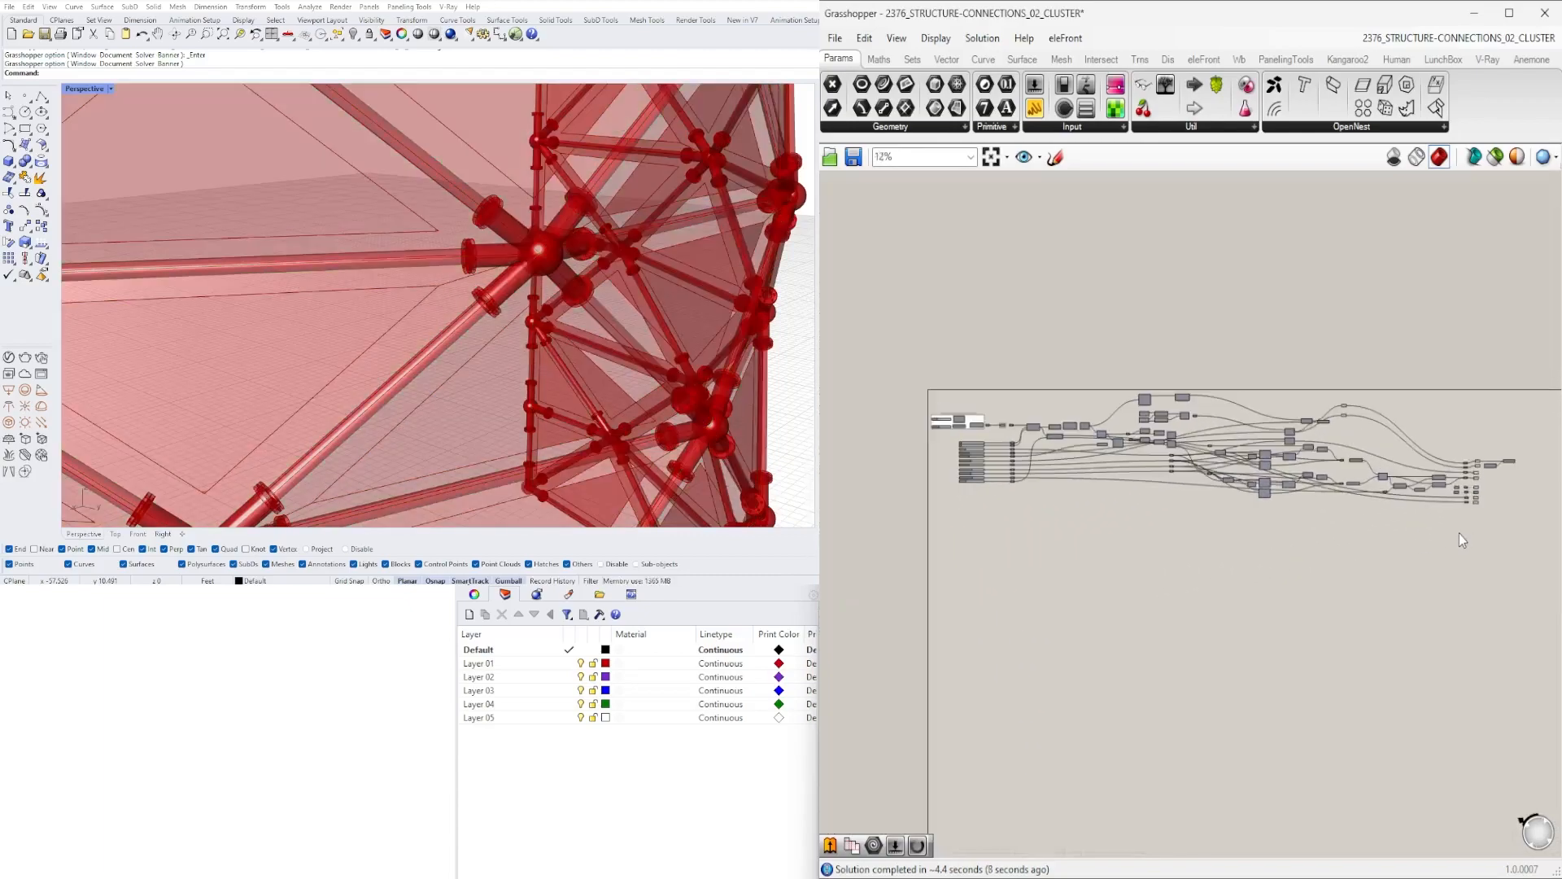
{"action": "left_click_drag", "start_coordinate": [1372, 463], "coordinate": [1014, 398]}
{"action": "scroll", "coordinate": [1017, 433], "scroll_direction": "up", "scroll_amount": 4}
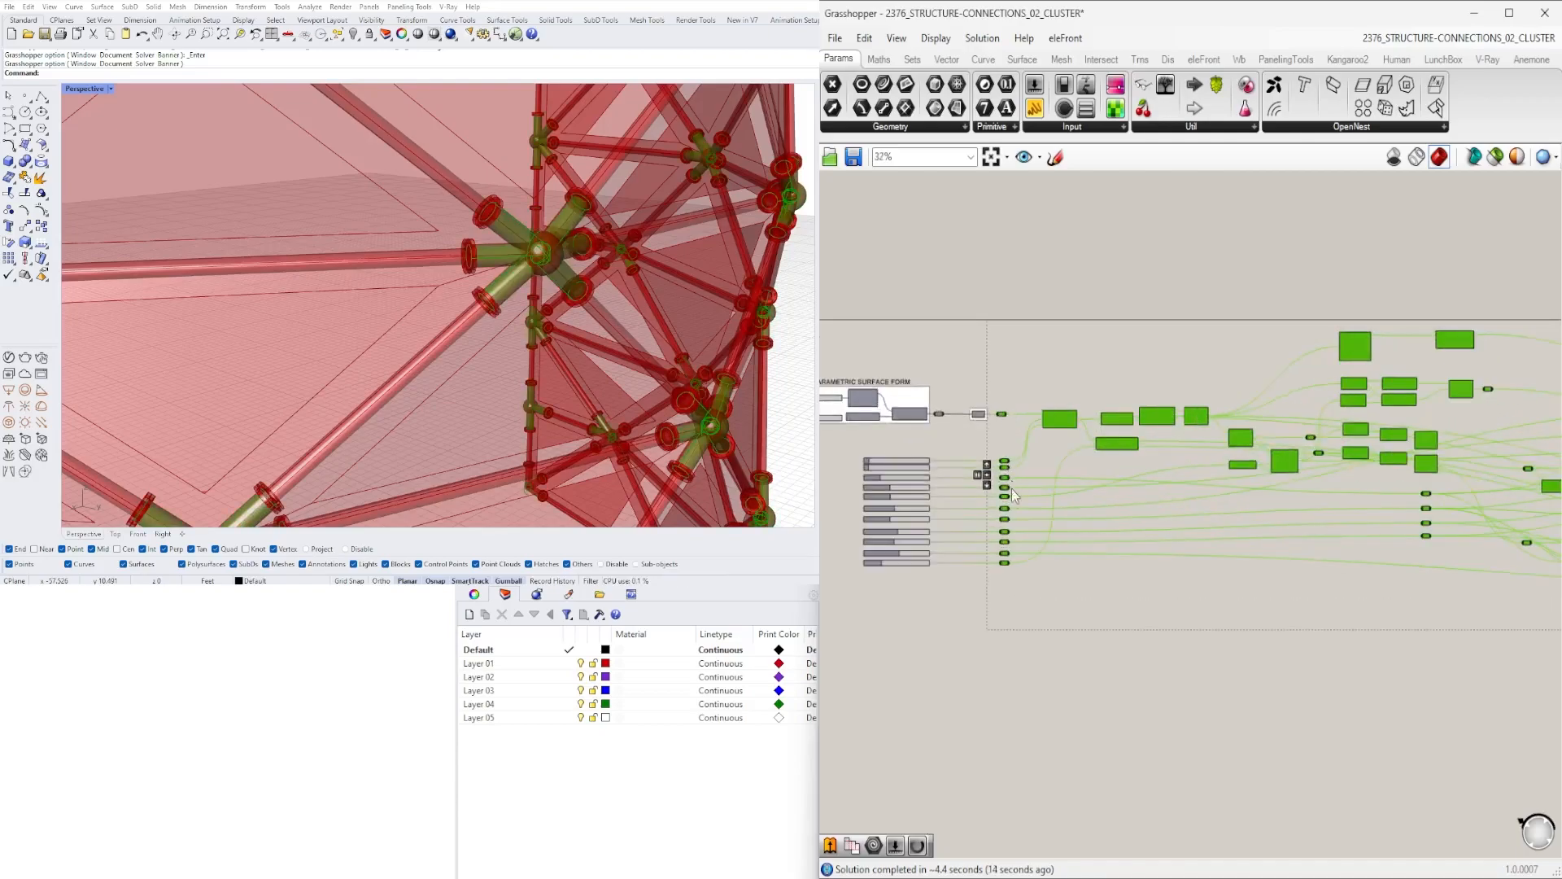
{"action": "scroll", "coordinate": [1016, 563], "scroll_direction": "down", "scroll_amount": 6}
{"action": "scroll", "coordinate": [1351, 560], "scroll_direction": "up", "scroll_amount": 7}
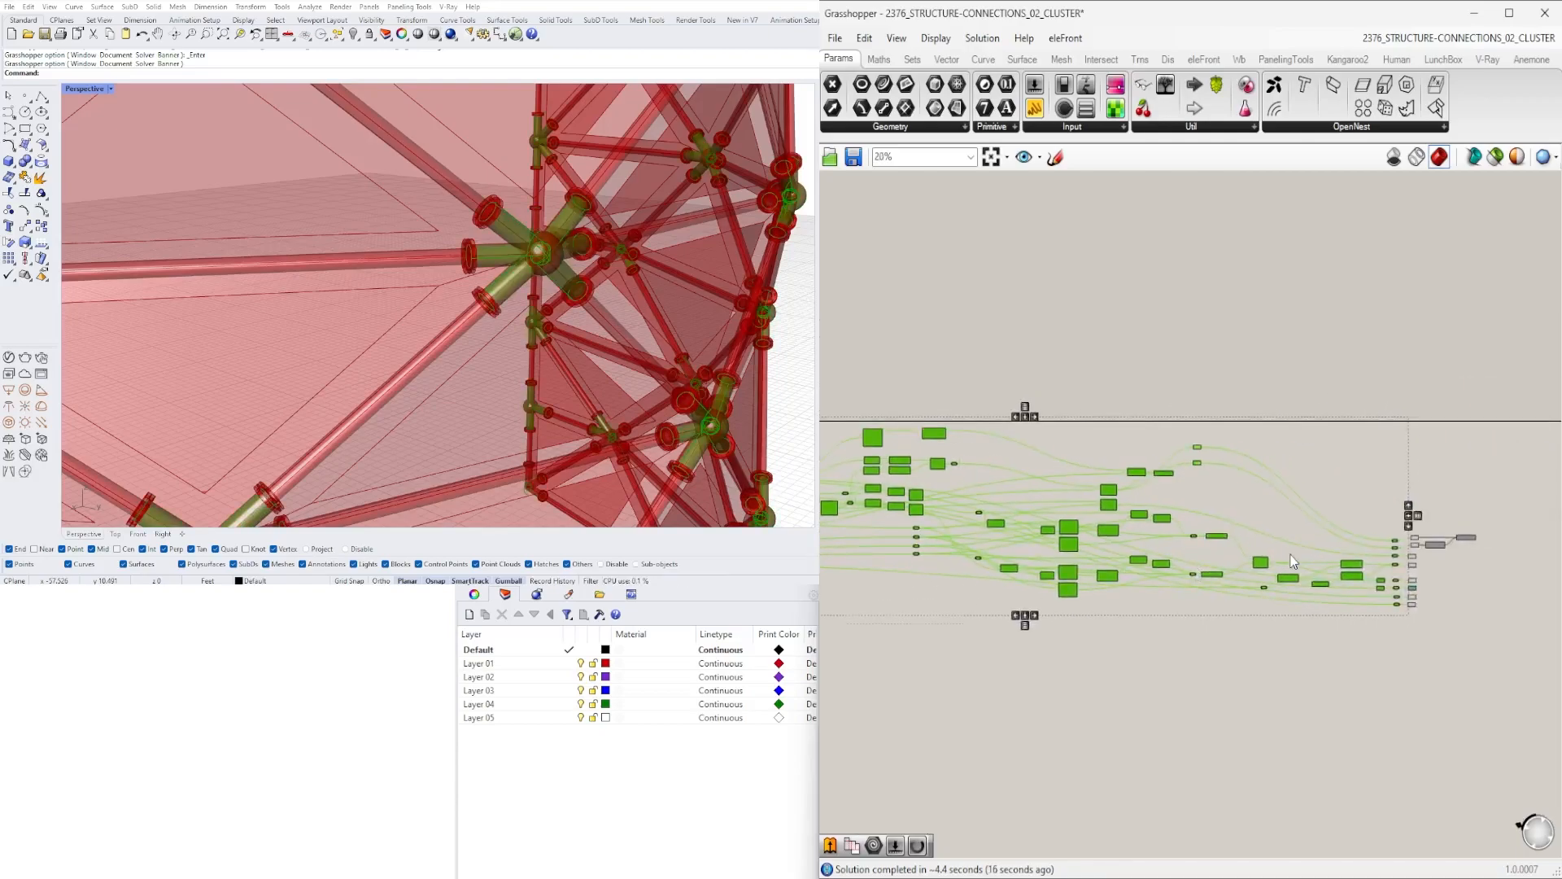
{"action": "scroll", "coordinate": [1467, 625], "scroll_direction": "down", "scroll_amount": 2}
{"action": "right_click_drag", "start_coordinate": [889, 540], "coordinate": [1218, 429]}
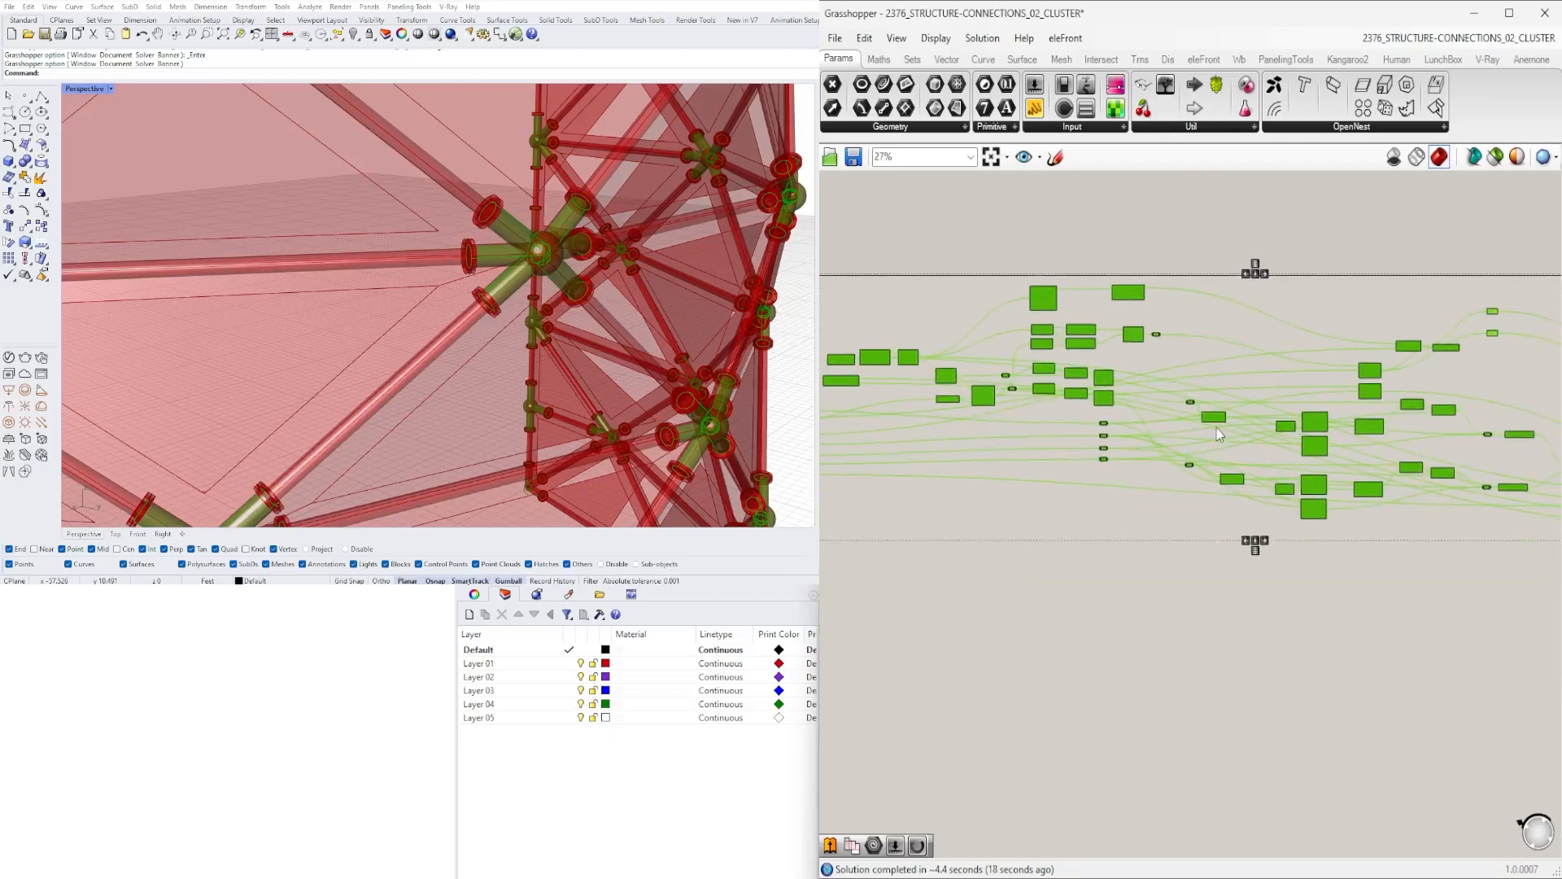
{"action": "middle_click", "coordinate": [1197, 358]}
{"action": "left_click", "coordinate": [1197, 284]}
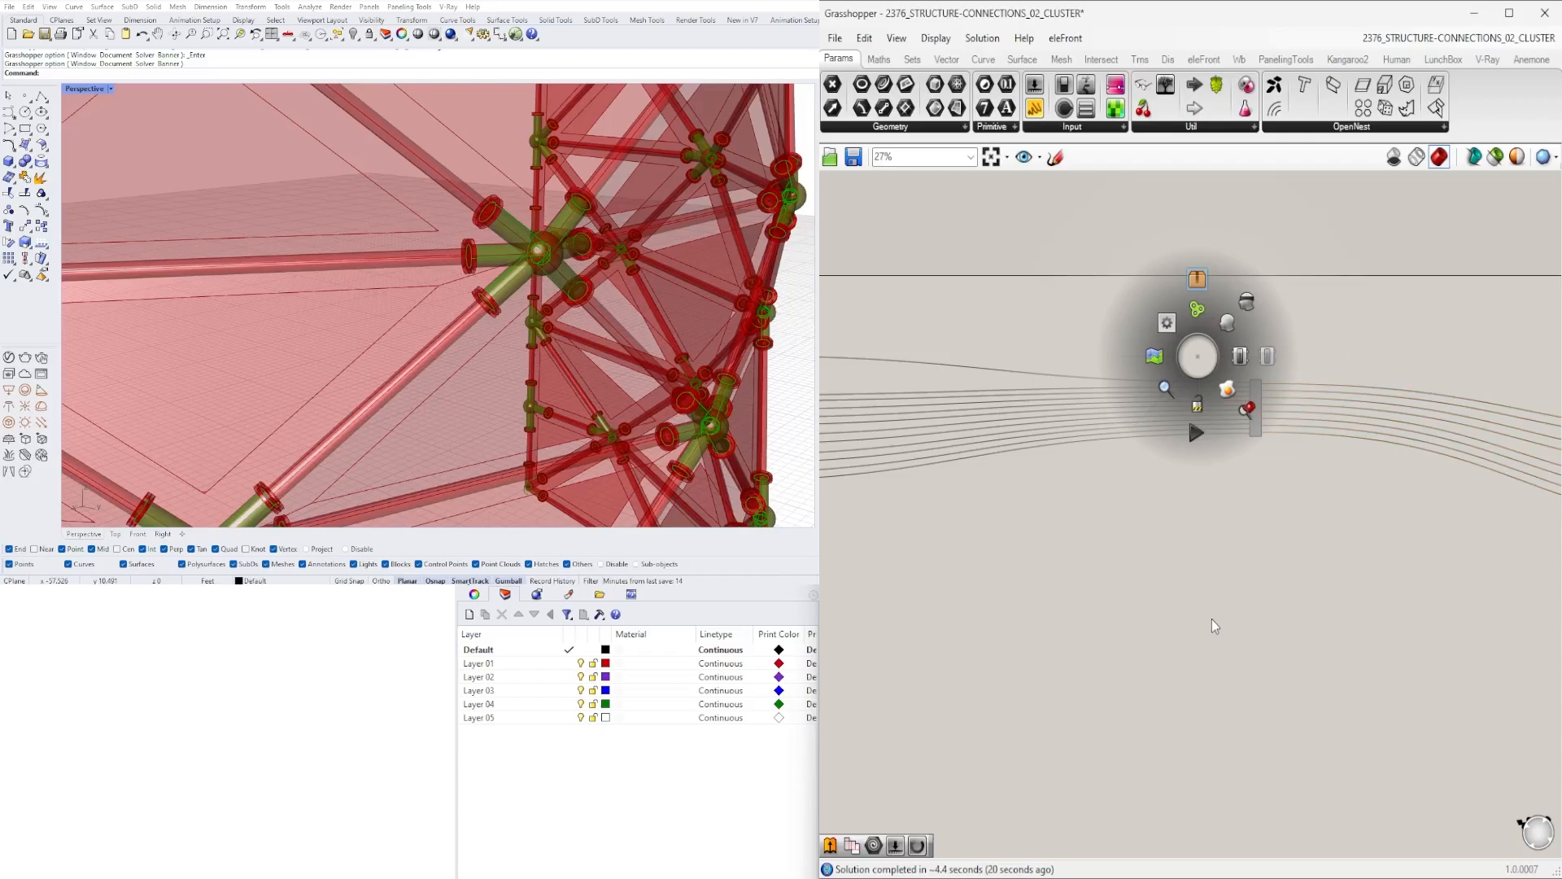
{"action": "left_click", "coordinate": [1213, 619]}
- Move the Cluster next to its output relays and Geometry parameters
{"action": "scroll", "coordinate": [1302, 570], "scroll_direction": "down", "scroll_amount": 2}
{"action": "right_click_drag", "start_coordinate": [1261, 514], "coordinate": [1194, 512]}
{"action": "left_click_drag", "start_coordinate": [1253, 603], "coordinate": [1009, 426]}
{"action": "right_click_drag", "start_coordinate": [1052, 469], "coordinate": [1379, 584]}
{"action": "scroll", "coordinate": [1424, 672], "scroll_direction": "up", "scroll_amount": 4}
{"action": "left_click", "coordinate": [1447, 664]}
{"action": "left_click_drag", "start_coordinate": [1524, 660], "coordinate": [931, 376]}
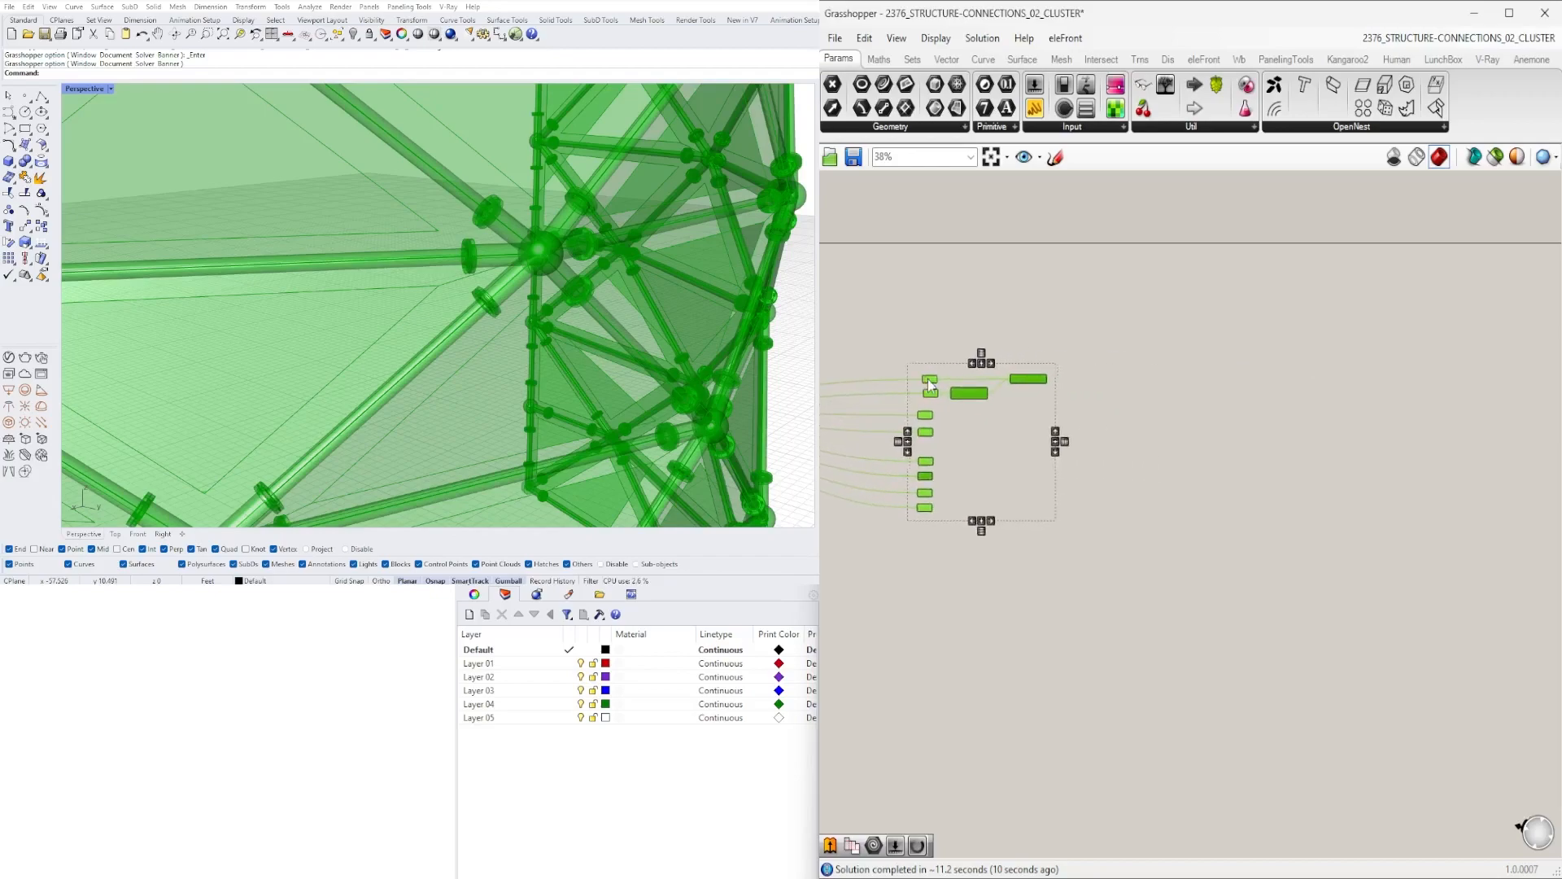
{"action": "right_click_drag", "start_coordinate": [879, 394], "coordinate": [1379, 488]}
{"action": "scroll", "coordinate": [1385, 493], "scroll_direction": "up", "scroll_amount": 2}
{"action": "left_click_drag", "start_coordinate": [1452, 462], "coordinate": [1223, 447]}
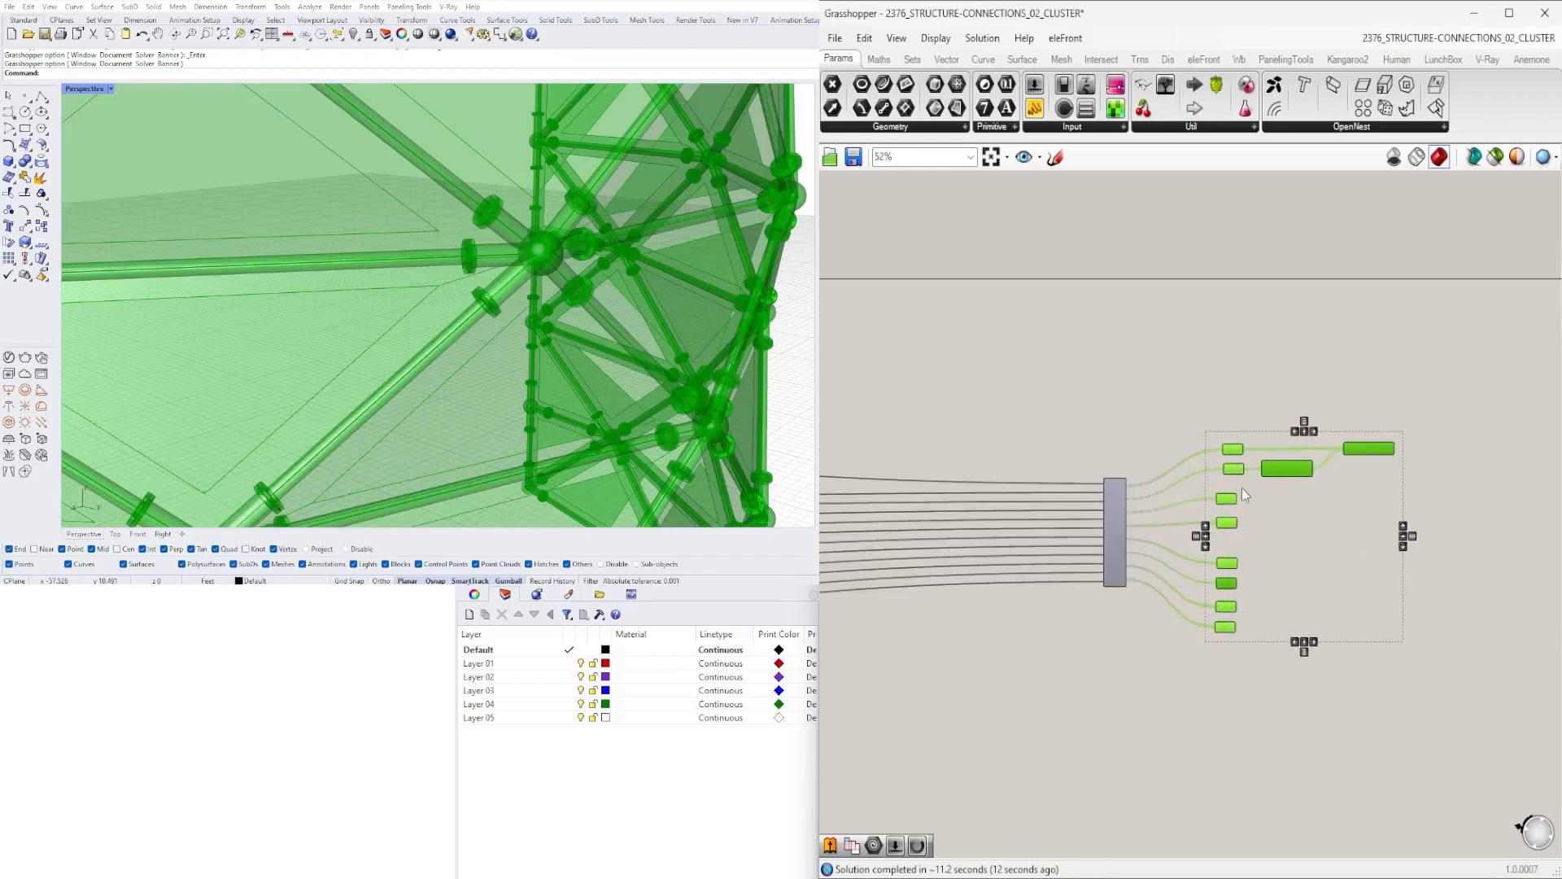
- Arrange the Geometry and Curve parameters in a column to the right of the Cluster's outputs
{"action": "left_click", "coordinate": [1281, 590]}
{"action": "scroll", "coordinate": [1253, 631], "scroll_direction": "up", "scroll_amount": 8}
{"action": "left_click_drag", "start_coordinate": [1203, 629], "coordinate": [1210, 610]}
{"action": "left_click_drag", "start_coordinate": [1300, 692], "coordinate": [1228, 544]}
{"action": "left_click_drag", "start_coordinate": [1221, 552], "coordinate": [1220, 506]}
{"action": "left_click_drag", "start_coordinate": [1300, 639], "coordinate": [1211, 408]}
{"action": "scroll", "coordinate": [1221, 709], "scroll_direction": "down", "scroll_amount": 4}
{"action": "left_click_drag", "start_coordinate": [1307, 725], "coordinate": [1218, 477]}
{"action": "left_click", "coordinate": [1291, 488]}
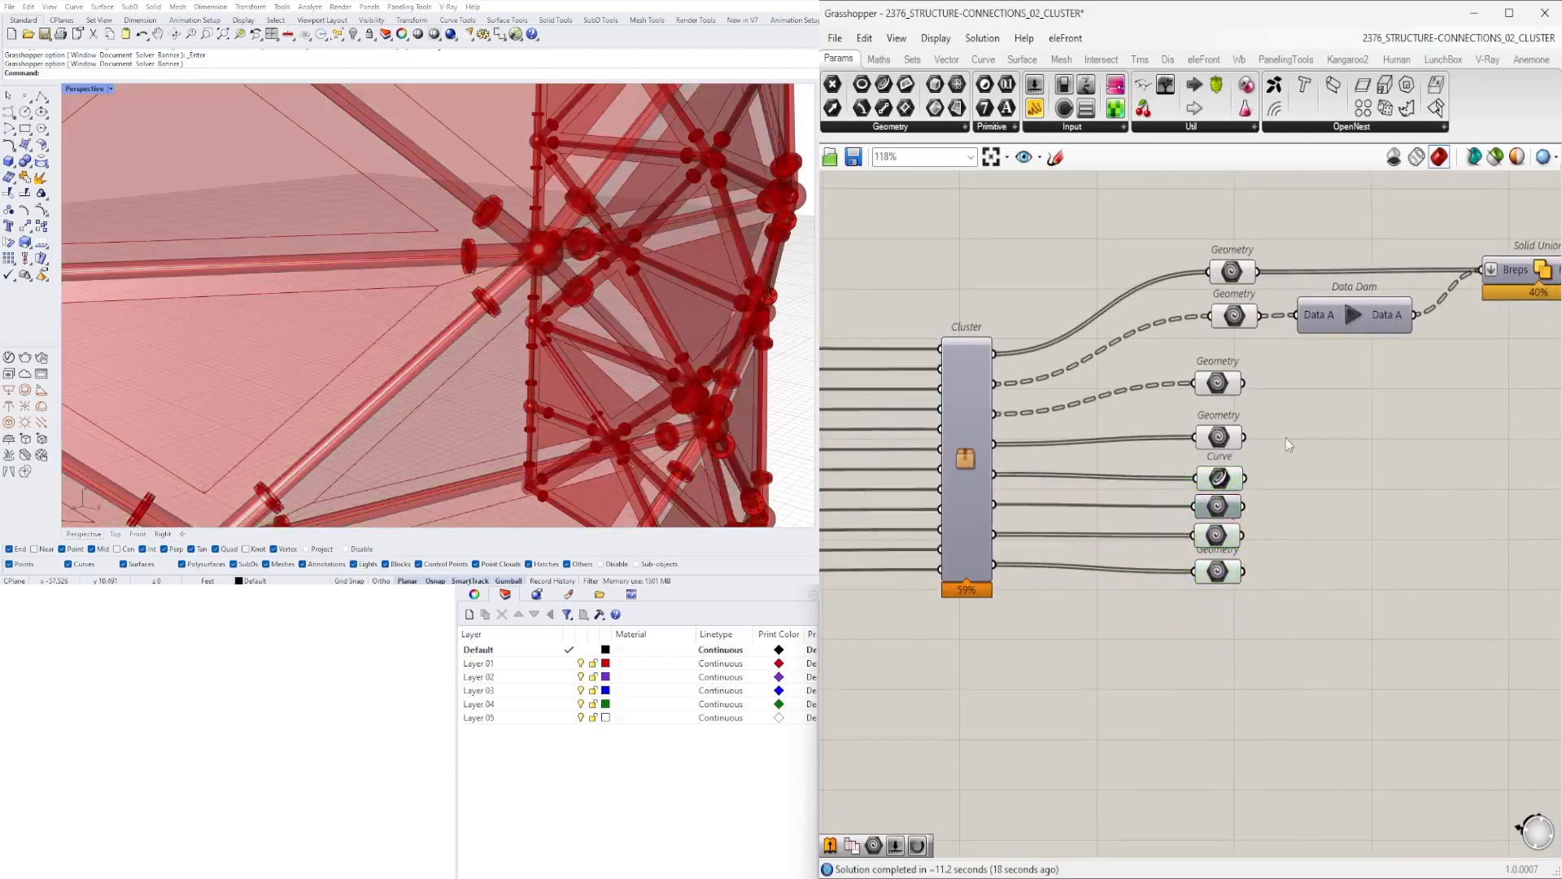
- Distribute the output Geometry and Curve parameters evenly in one vertical column
{"action": "left_click_drag", "start_coordinate": [1247, 263], "coordinate": [1228, 307]}
{"action": "left_click", "coordinate": [1296, 467]}
{"action": "left_click_drag", "start_coordinate": [1231, 502], "coordinate": [1278, 416]}
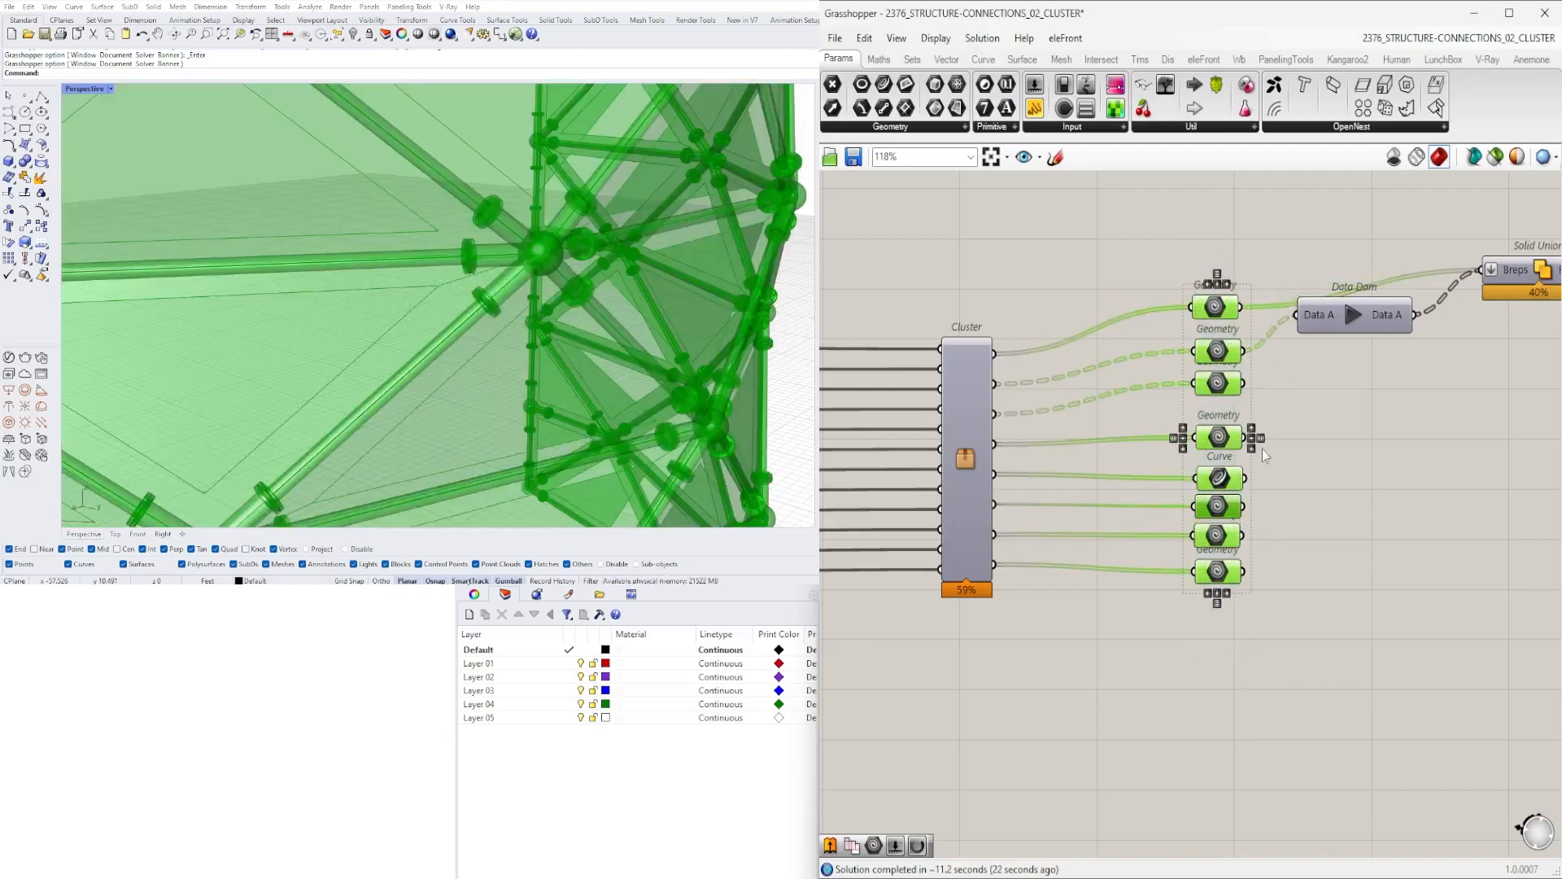
{"action": "left_click", "coordinate": [1218, 603]}
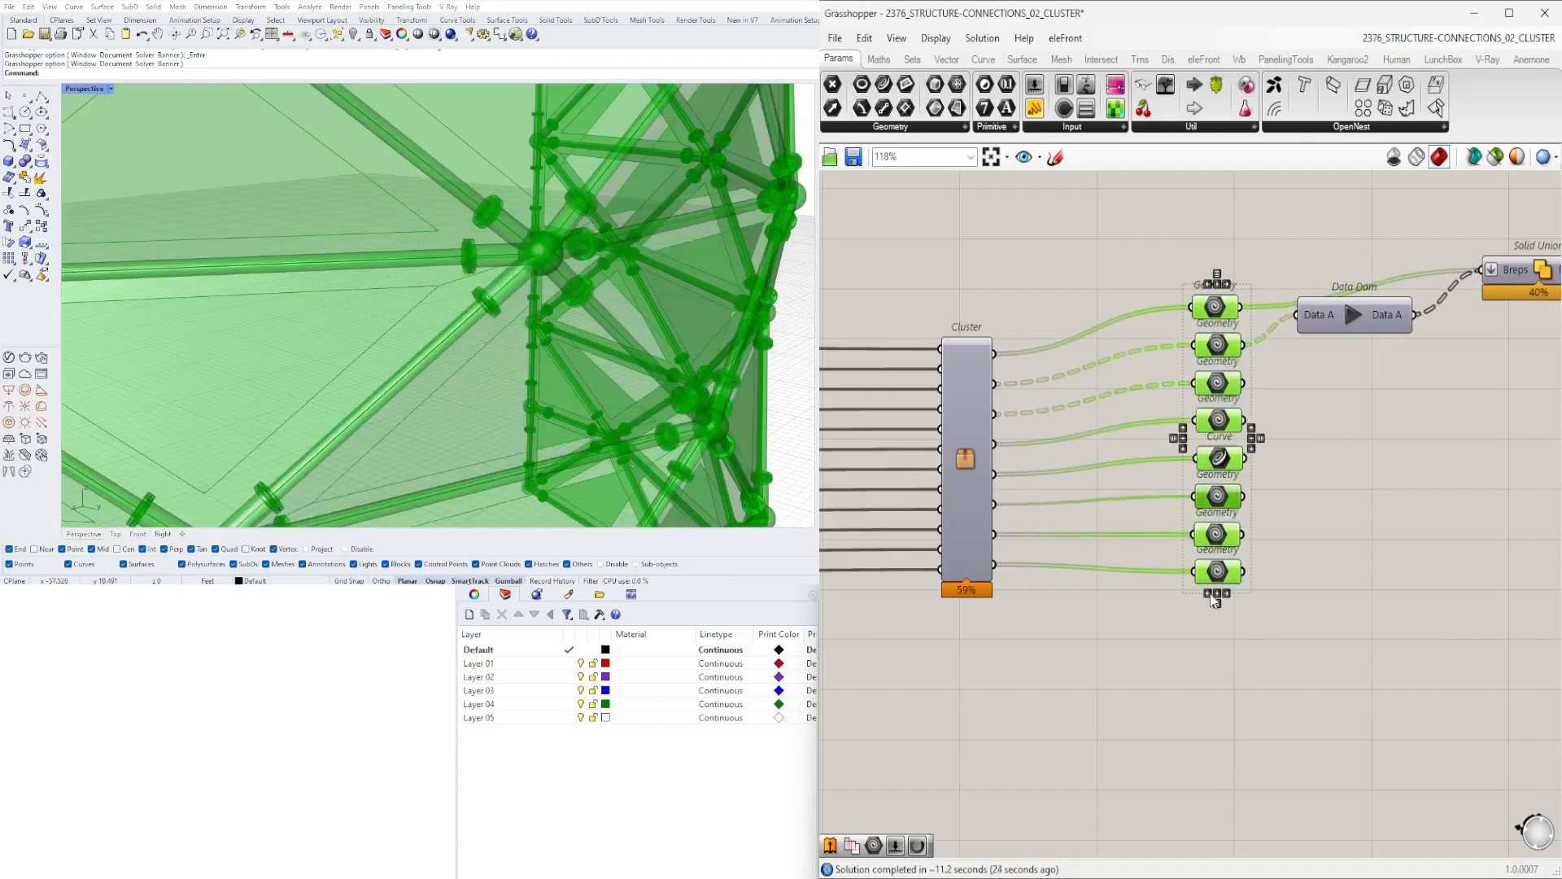
{"action": "left_click", "coordinate": [1210, 595]}
{"action": "left_click", "coordinate": [1327, 627]}
- Reposition the Data Dam, Solid Union and number slider column around the Cluster
{"action": "right_click_drag", "start_coordinate": [1522, 455], "coordinate": [1385, 494]}
{"action": "left_click_drag", "start_coordinate": [1192, 364], "coordinate": [1145, 390]}
{"action": "left_click_drag", "start_coordinate": [1414, 323], "coordinate": [1361, 358]}
{"action": "left_click", "coordinate": [1331, 278]}
{"action": "scroll", "coordinate": [1247, 451], "scroll_direction": "down", "scroll_amount": 3}
{"action": "right_click_drag", "start_coordinate": [1246, 451], "coordinate": [1469, 443]}
{"action": "scroll", "coordinate": [1403, 512], "scroll_direction": "up", "scroll_amount": 2}
{"action": "right_click_drag", "start_coordinate": [1403, 512], "coordinate": [1276, 484]}
{"action": "scroll", "coordinate": [574, 301], "scroll_direction": "down", "scroll_amount": 7}
{"action": "right_click_drag", "start_coordinate": [1166, 486], "coordinate": [1339, 497]}
{"action": "scroll", "coordinate": [1339, 498], "scroll_direction": "down", "scroll_amount": 4}
{"action": "right_click_drag", "start_coordinate": [1117, 493], "coordinate": [1222, 518]}
{"action": "scroll", "coordinate": [1316, 521], "scroll_direction": "down", "scroll_amount": 5}
{"action": "left_click_drag", "start_coordinate": [1463, 608], "coordinate": [1265, 408]}
{"action": "right_click_drag", "start_coordinate": [1294, 479], "coordinate": [1442, 473]}
{"action": "left_click_drag", "start_coordinate": [1442, 472], "coordinate": [1101, 456]}
{"action": "scroll", "coordinate": [1100, 468], "scroll_direction": "up", "scroll_amount": 5}
{"action": "left_click_drag", "start_coordinate": [1109, 513], "coordinate": [1094, 514]}
{"action": "right_click_drag", "start_coordinate": [938, 612], "coordinate": [1108, 598]}
{"action": "left_click_drag", "start_coordinate": [1095, 737], "coordinate": [1187, 427]}
{"action": "scroll", "coordinate": [935, 483], "scroll_direction": "up", "scroll_amount": 5}
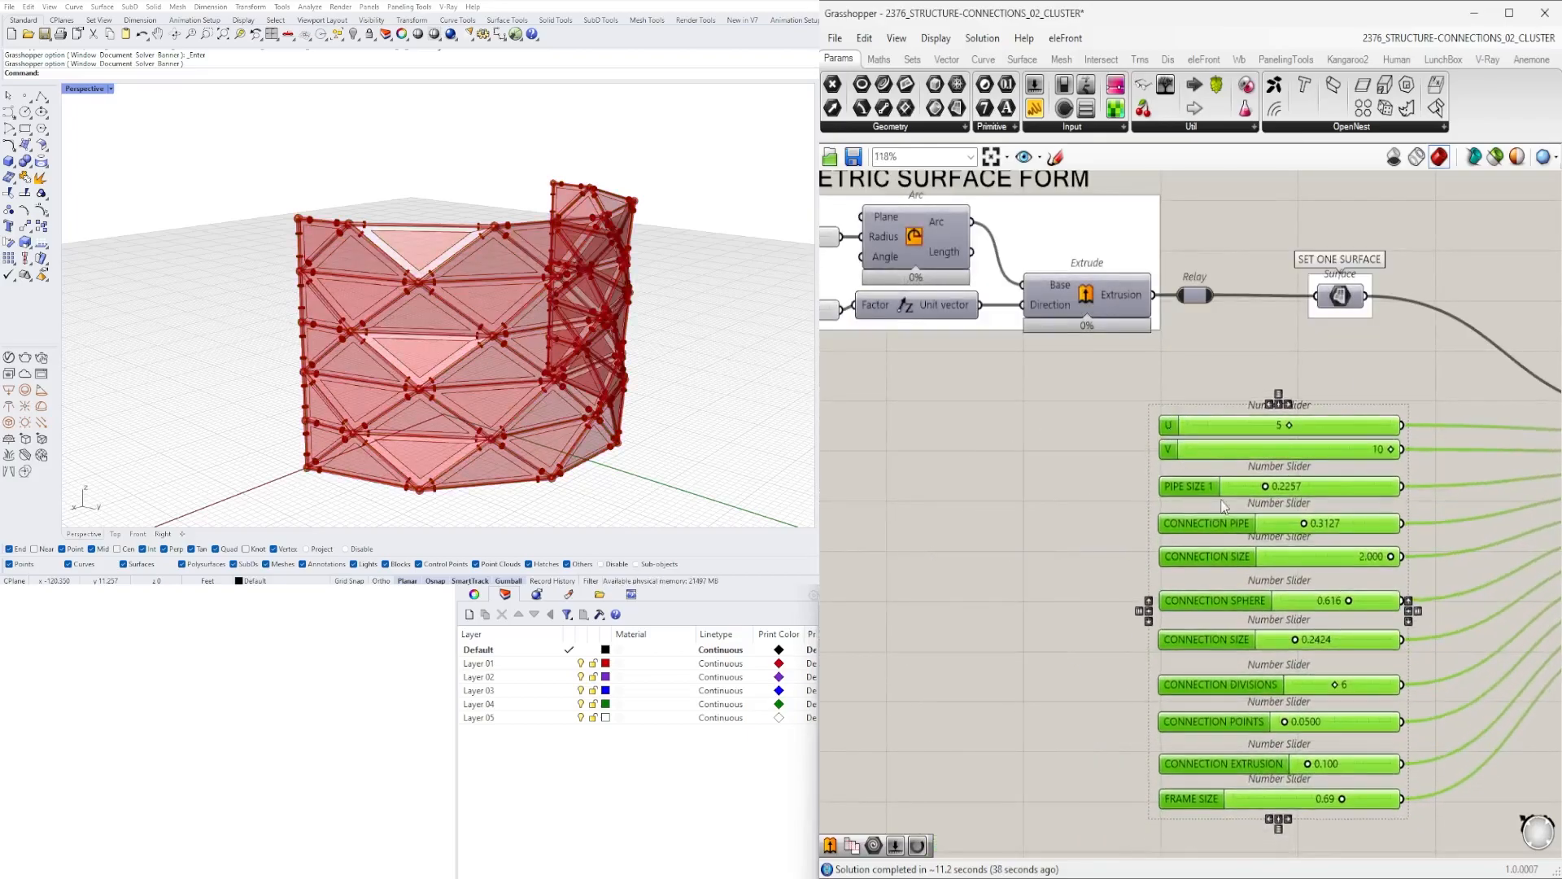
- Align the column of number sliders and place it to the left of the Cluster
{"action": "left_click", "coordinate": [1135, 451]}
{"action": "right_click_drag", "start_coordinate": [1135, 451], "coordinate": [1043, 348]}
{"action": "scroll", "coordinate": [1136, 702], "scroll_direction": "up", "scroll_amount": 1}
{"action": "left_click_drag", "start_coordinate": [1114, 687], "coordinate": [1281, 197]}
{"action": "left_click", "coordinate": [1093, 655], "text": "shift"}
{"action": "left_click", "coordinate": [1091, 603], "text": "shift"}
{"action": "left_click", "coordinate": [1197, 643]}
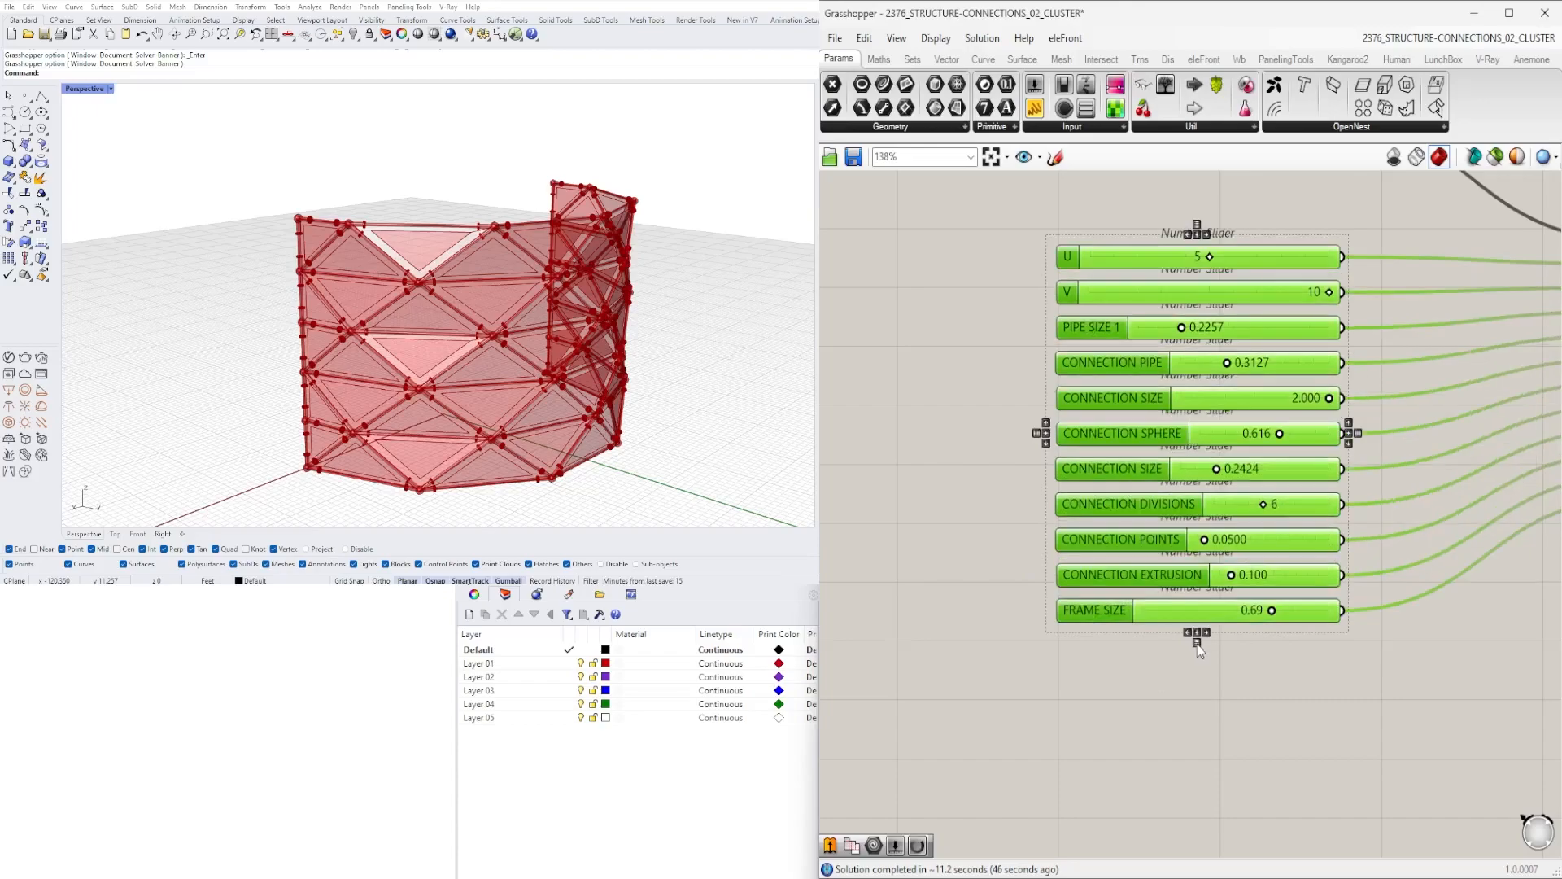
{"action": "left_click", "coordinate": [1298, 679]}
{"action": "scroll", "coordinate": [1302, 679], "scroll_direction": "down", "scroll_amount": 4}
{"action": "right_click_drag", "start_coordinate": [1437, 714], "coordinate": [1114, 670]}
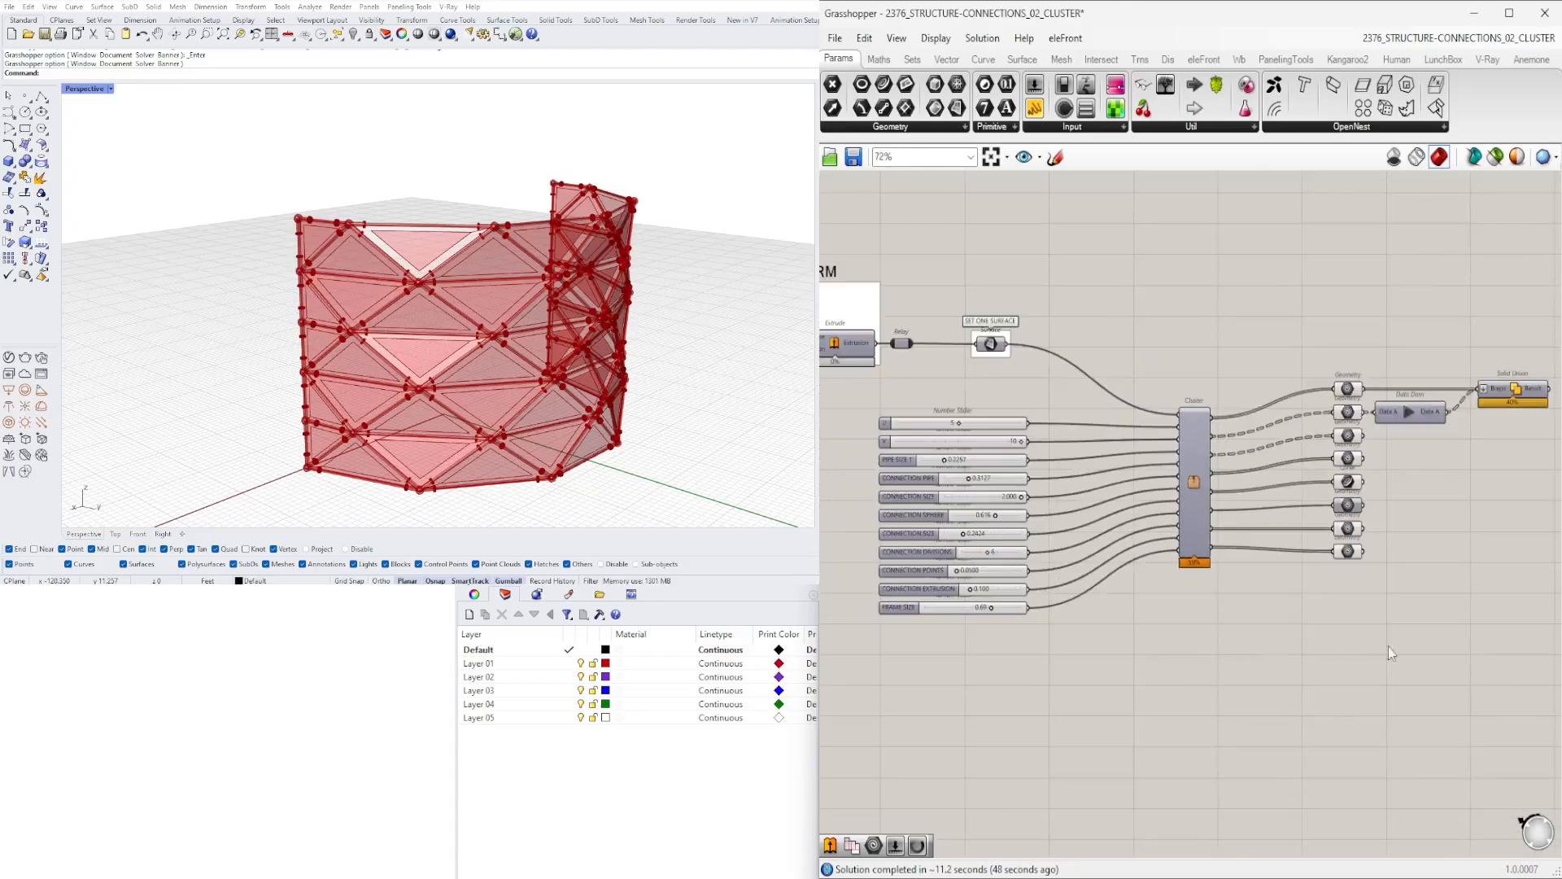
- Tidy the layout by moving the sliders, the SET ONE SURFACE parameter and the Cluster closer together
{"action": "right_click_drag", "start_coordinate": [1466, 597], "coordinate": [1288, 533]}
{"action": "left_click_drag", "start_coordinate": [1473, 611], "coordinate": [1007, 246]}
{"action": "right_click_drag", "start_coordinate": [1009, 254], "coordinate": [1195, 226]}
{"action": "mouse_move", "coordinate": [1200, 397]}
{"action": "left_mouse_down"}
{"action": "mouse_move", "coordinate": [1197, 428]}
{"action": "mouse_move", "coordinate": [1185, 424]}
{"action": "left_mouse_up"}
{"action": "left_click", "coordinate": [1325, 514]}
{"action": "scroll", "coordinate": [917, 363], "scroll_direction": "up", "scroll_amount": 2}
{"action": "scroll", "coordinate": [1108, 364], "scroll_direction": "up", "scroll_amount": 1}
{"action": "scroll", "coordinate": [1257, 556], "scroll_direction": "down", "scroll_amount": 3}
{"action": "right_click_drag", "start_coordinate": [1266, 558], "coordinate": [1161, 568]}
{"action": "scroll", "coordinate": [1318, 533], "scroll_direction": "down", "scroll_amount": 1}
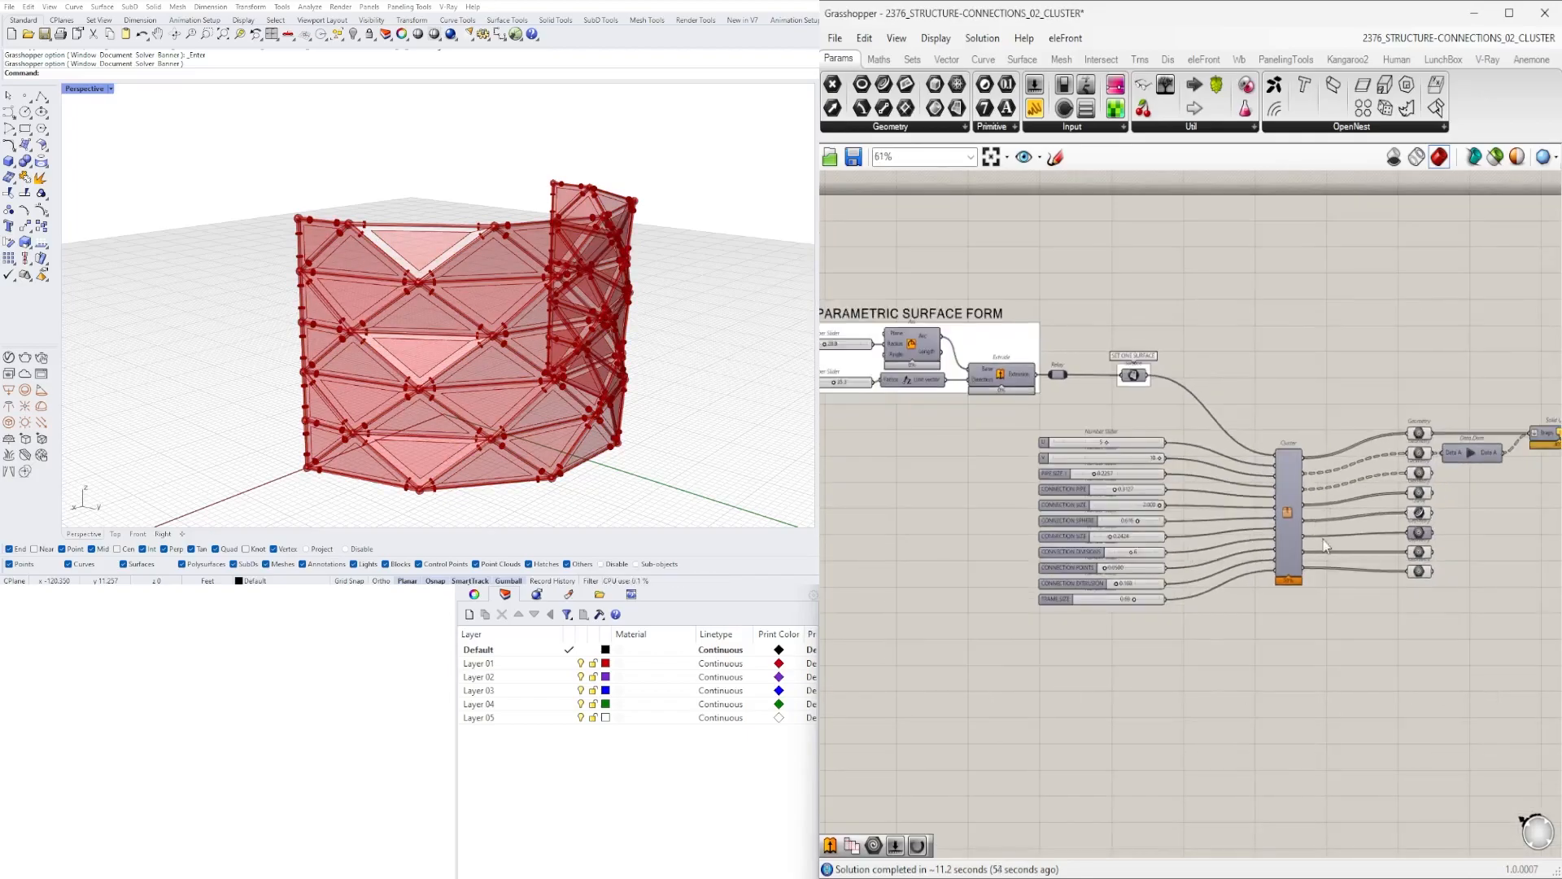
{"action": "right_click_drag", "start_coordinate": [1318, 536], "coordinate": [1276, 514]}
{"action": "scroll", "coordinate": [1258, 507], "scroll_direction": "up", "scroll_amount": 1}
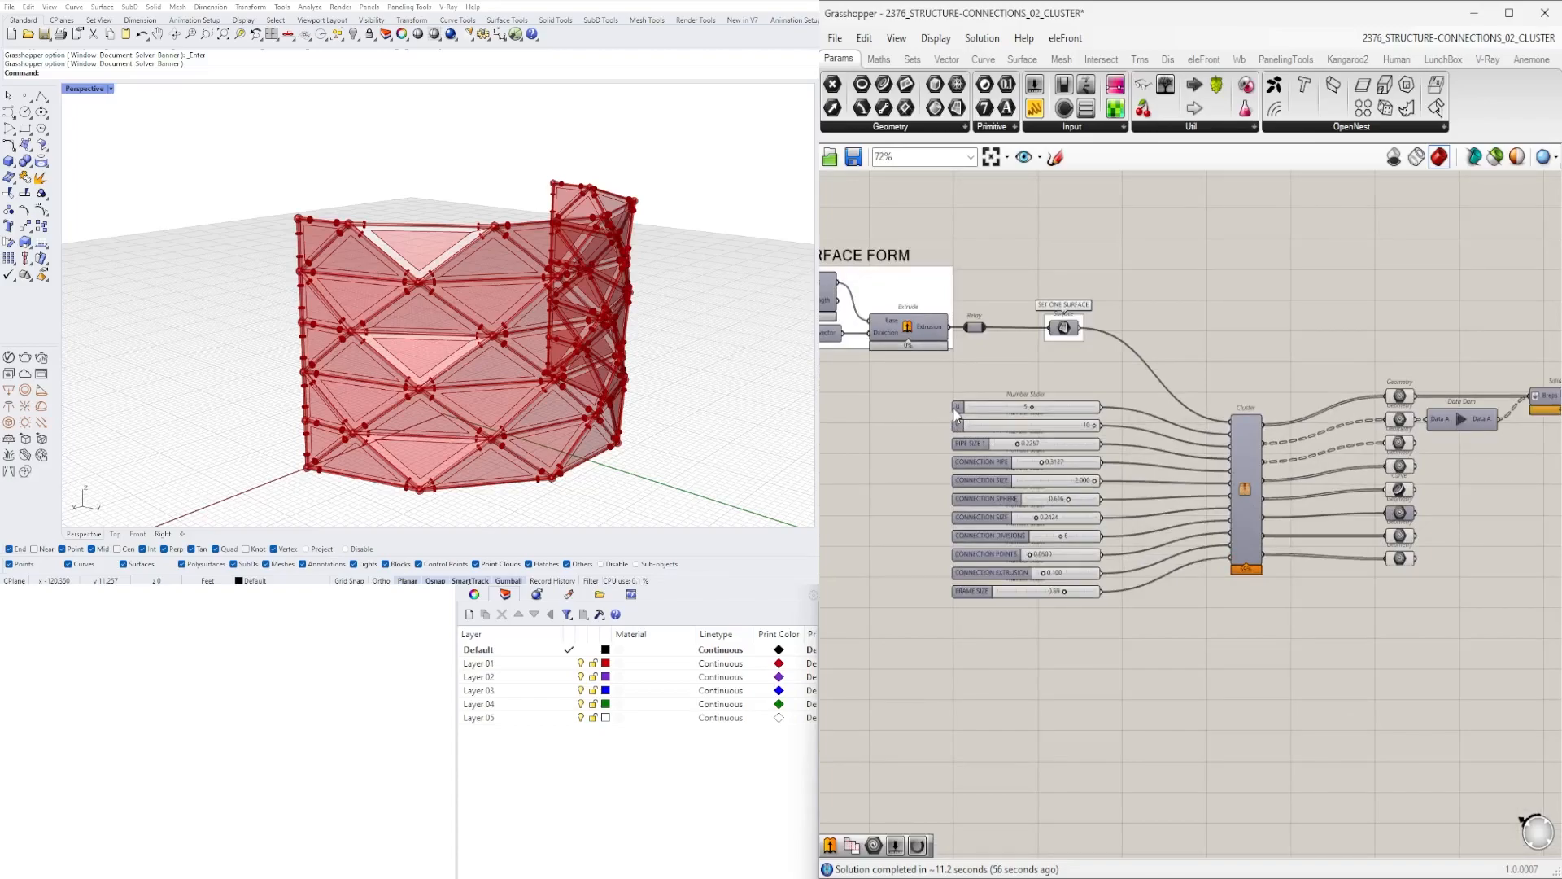
- Shift the Data Dam and Solid Union closer to the Geometry outputs
{"action": "left_click", "coordinate": [1241, 440]}
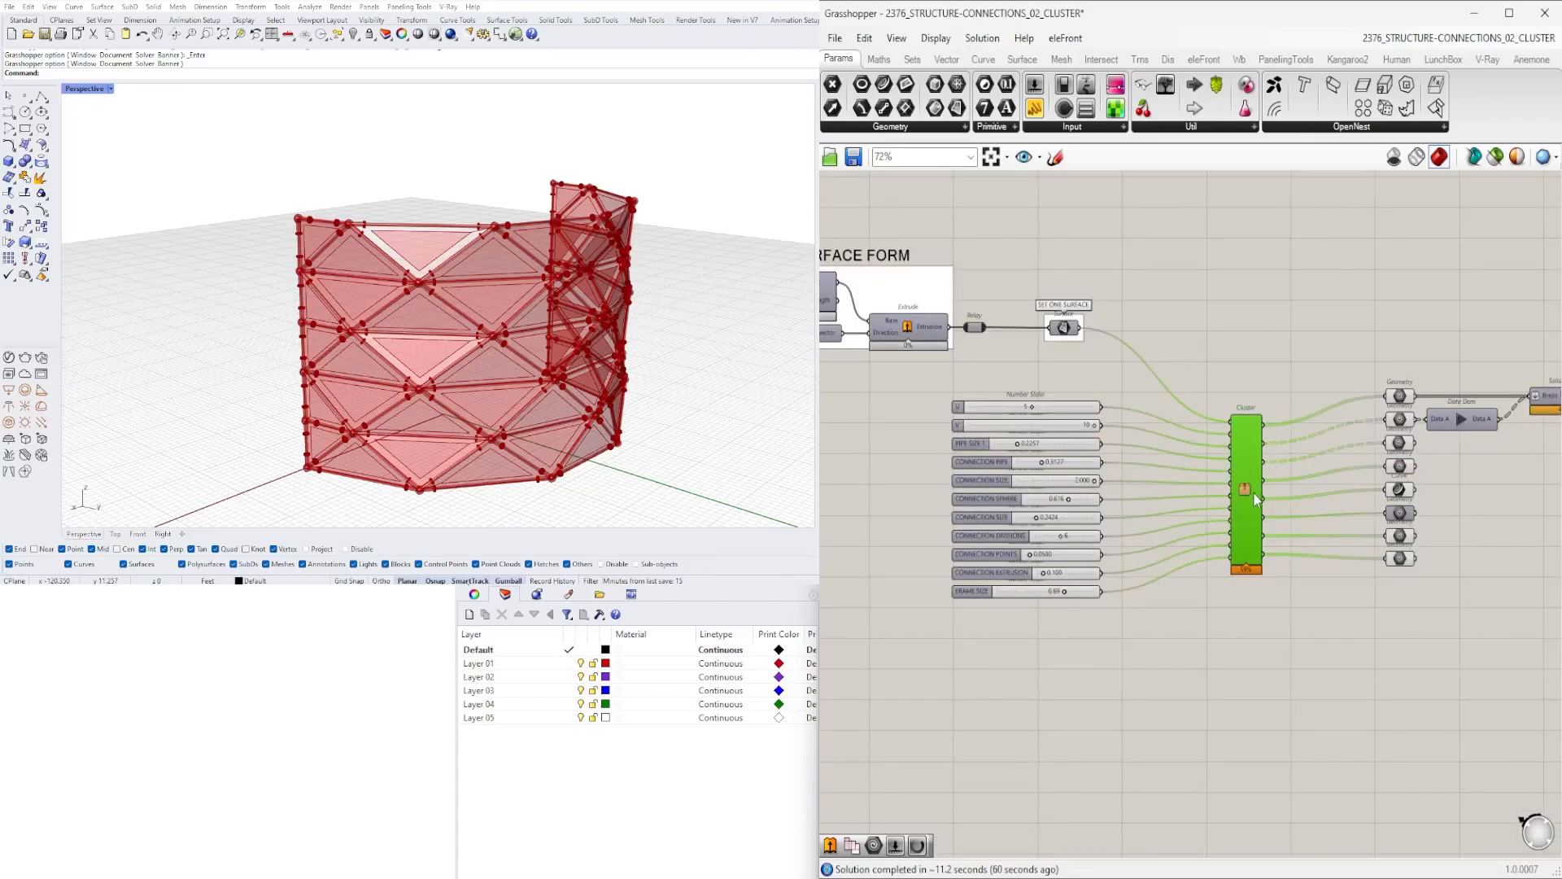
{"action": "scroll", "coordinate": [1249, 501], "scroll_direction": "down", "scroll_amount": 1}
{"action": "left_click_drag", "start_coordinate": [1501, 544], "coordinate": [1343, 389]}
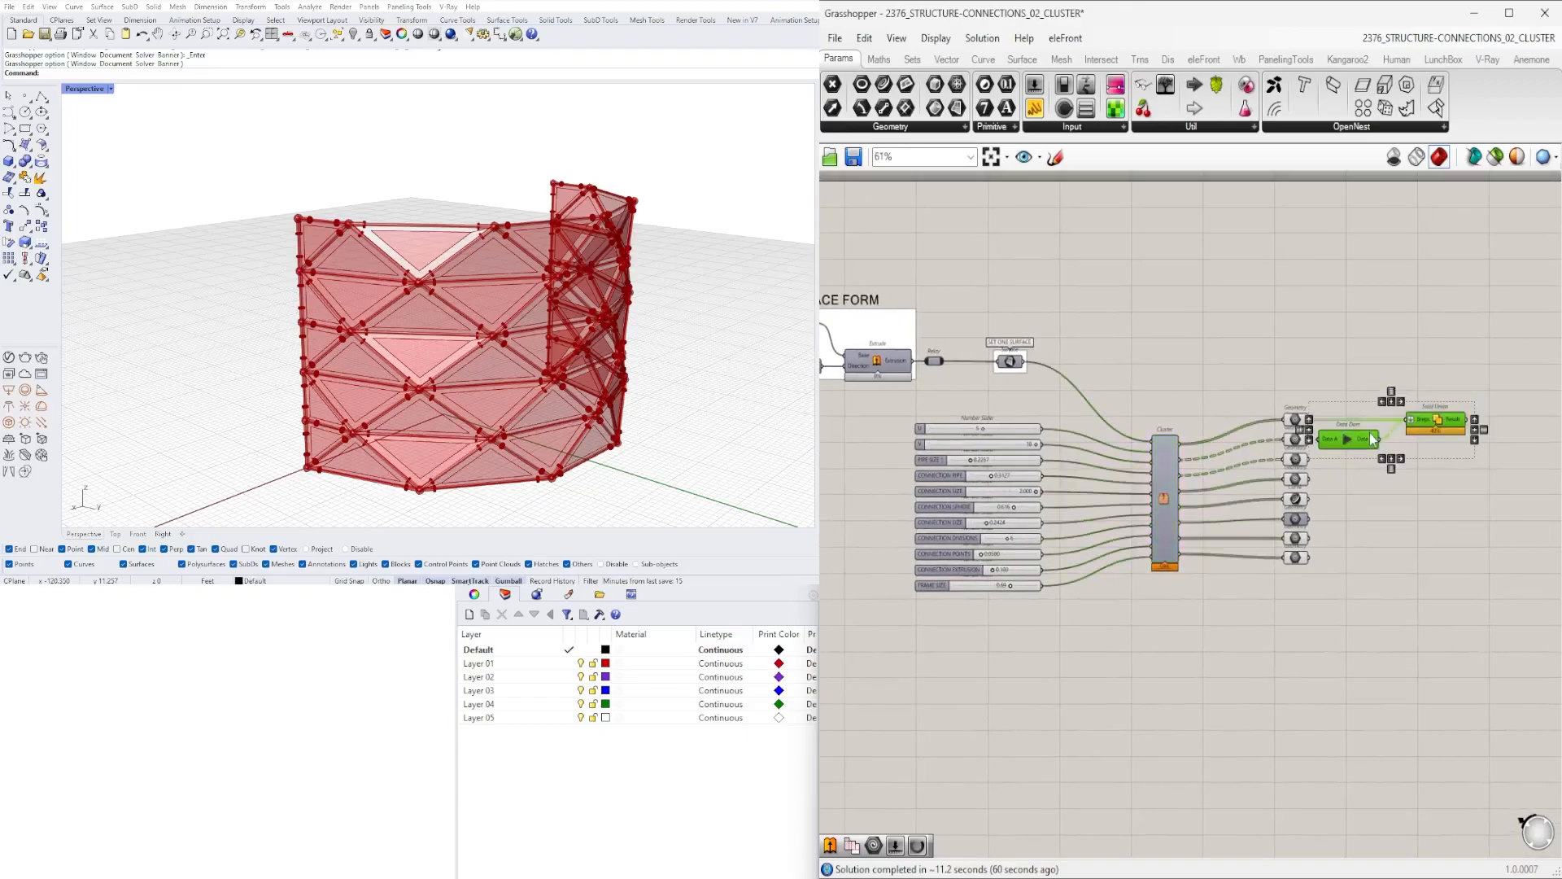
{"action": "left_click_drag", "start_coordinate": [1402, 454], "coordinate": [1411, 454]}
{"action": "left_click", "coordinate": [1379, 421]}
{"action": "right_click_drag", "start_coordinate": [1179, 377], "coordinate": [1203, 344]}
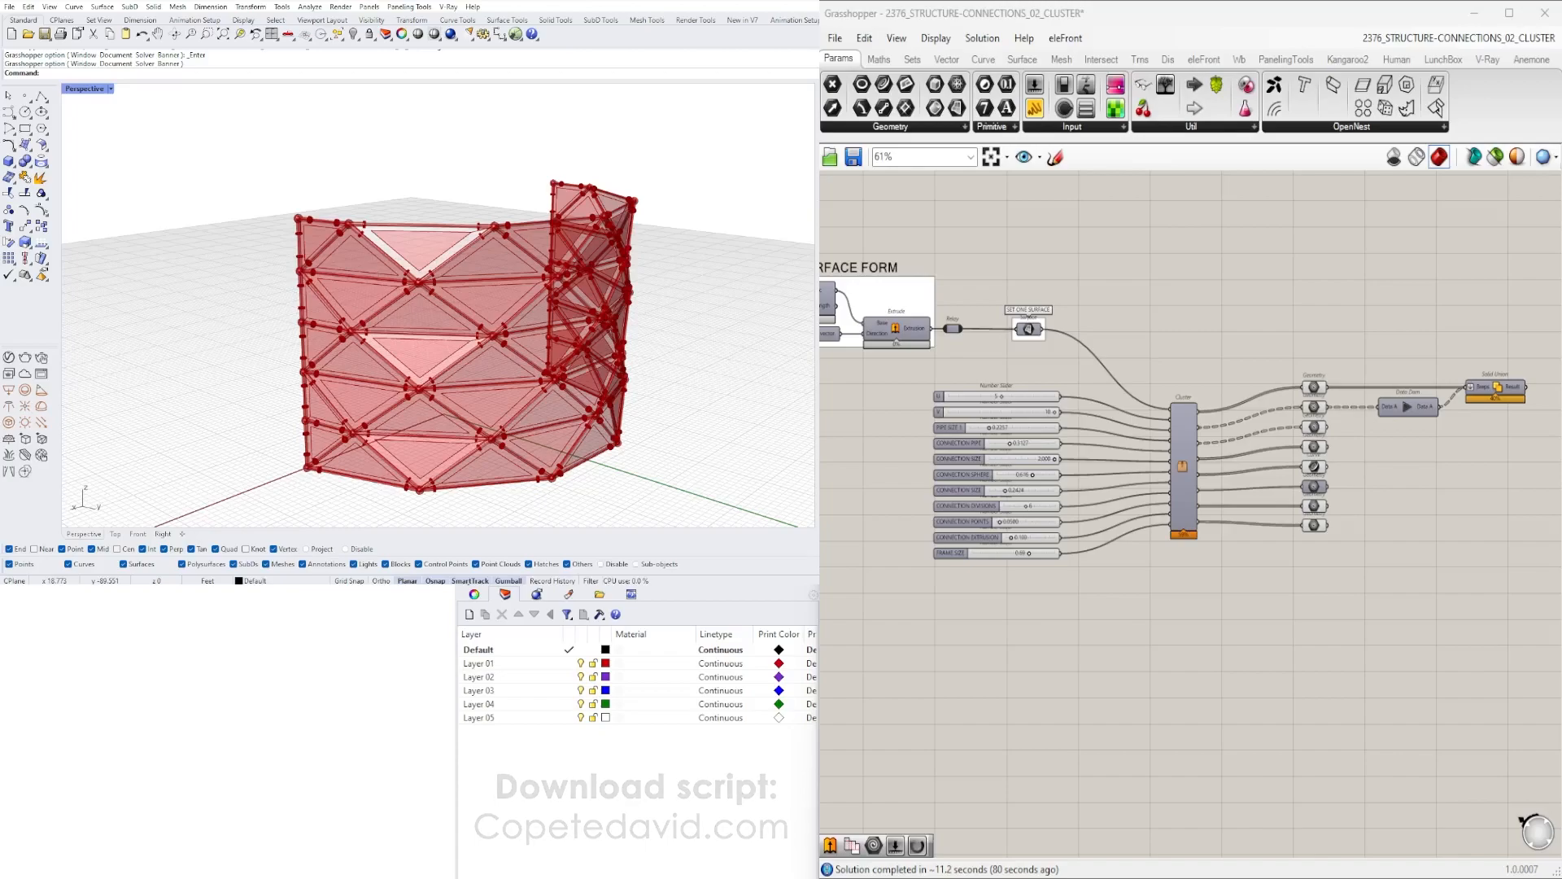
- Name the Cluster inputs U, V and PIPE SIZE 1 by copying each matching slider's name
{"action": "scroll", "coordinate": [959, 447], "scroll_direction": "up", "scroll_amount": 4}
{"action": "right_click", "coordinate": [915, 327]}
{"action": "right_click", "coordinate": [1451, 385]}
{"action": "type", "text": "U"}
{"action": "right_click", "coordinate": [916, 370]}
{"action": "right_click", "coordinate": [1442, 405]}
{"action": "type", "text": "V"}
{"action": "left_click", "coordinate": [1450, 277]}
{"action": "right_click", "coordinate": [969, 399]}
{"action": "right_click", "coordinate": [1447, 429]}
{"action": "type", "text": "PIPE SIZE 1"}
- Name the Cluster inputs CONNECTION PIPE, CONNECTION SIZE and CONNECTION SPHERE by copying the matching slider names
{"action": "right_click", "coordinate": [943, 436]}
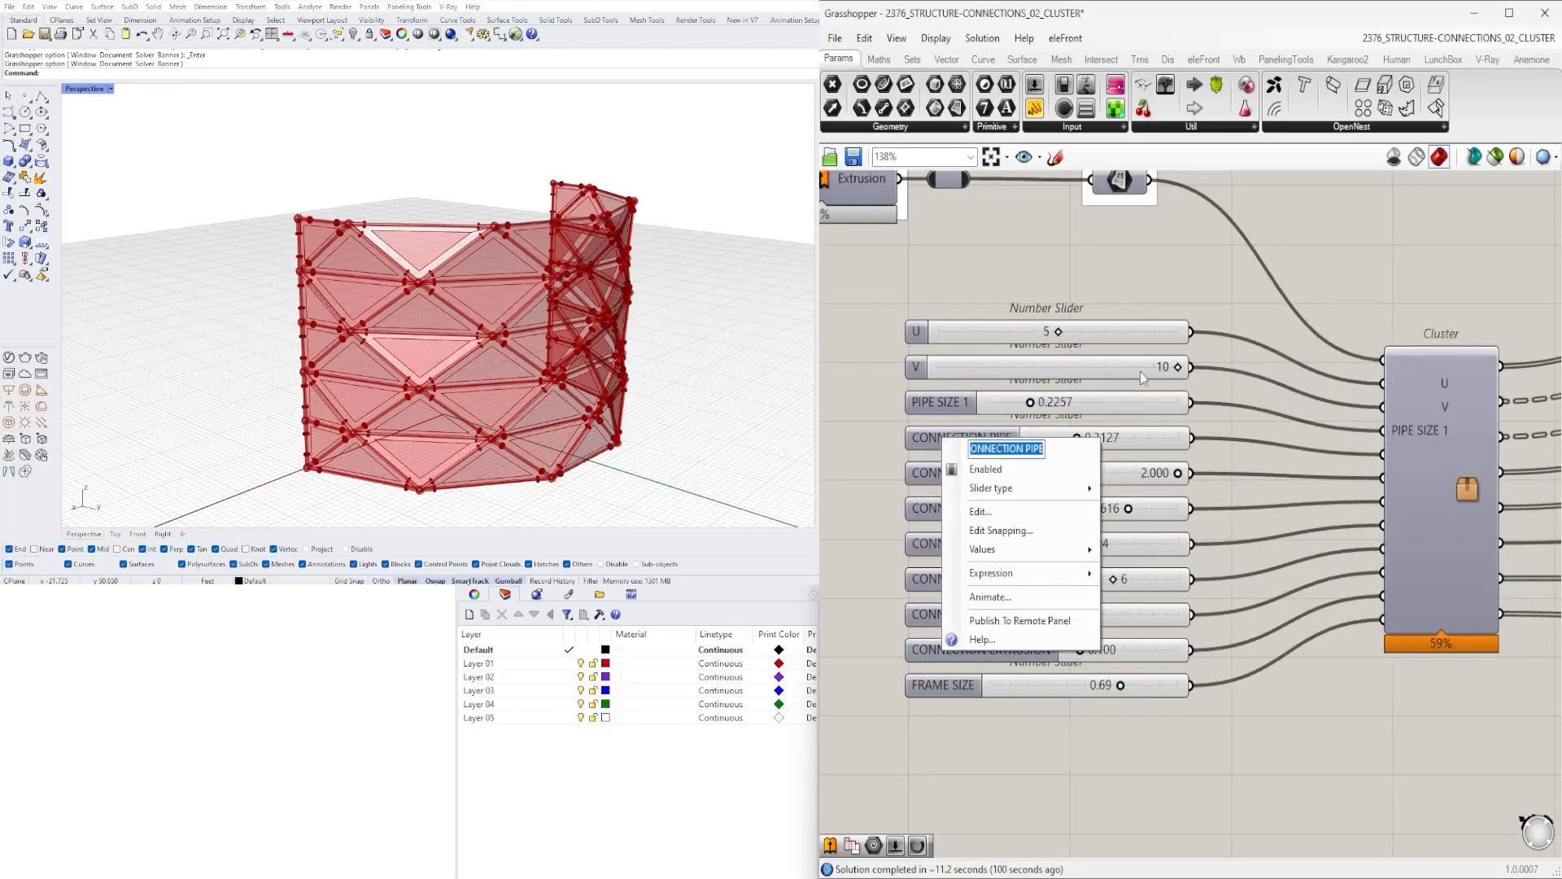
{"action": "right_click", "coordinate": [1411, 451]}
{"action": "type", "text": "CONNECTION PIPE"}
{"action": "left_click", "coordinate": [1421, 266]}
{"action": "right_click", "coordinate": [966, 473]}
{"action": "key", "text": "ctrl+c"}
{"action": "right_click", "coordinate": [1357, 475]}
{"action": "key", "text": "ctrl+v"}
{"action": "right_click", "coordinate": [932, 507]}
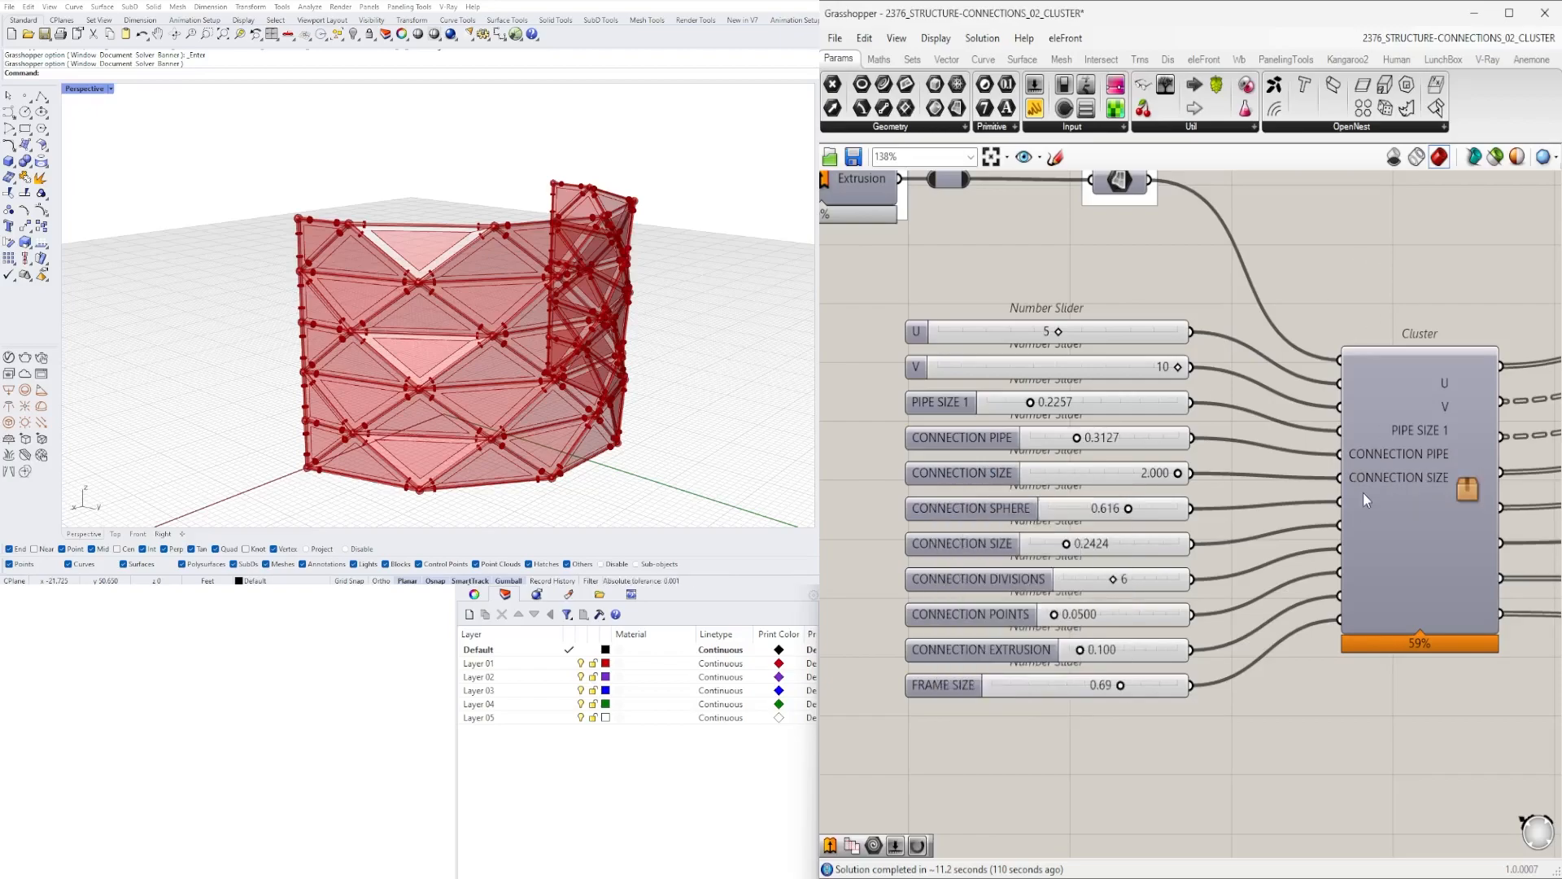
{"action": "right_click", "coordinate": [1359, 495]}
{"action": "type", "text": "CONNECTION SPHERE"}
- Name the remaining Cluster inputs CONNECTION SIZE, CONNECTION DIVISIONS, CONNECTION POINTS and CONNECTION EXTRUSION from their sliders' names
{"action": "right_click_drag", "start_coordinate": [1269, 562], "coordinate": [1239, 420]}
{"action": "right_click", "coordinate": [932, 402]}
{"action": "left_click_drag", "start_coordinate": [1035, 415], "coordinate": [954, 415]}
{"action": "right_click", "coordinate": [1313, 385]}
{"action": "key", "text": "ctrl+v"}
{"action": "right_click", "coordinate": [952, 446]}
{"action": "left_click_drag", "start_coordinate": [1050, 457], "coordinate": [933, 486]}
{"action": "right_click", "coordinate": [1317, 407]}
{"action": "key", "text": "ctrl+v"}
{"action": "right_click", "coordinate": [916, 475]}
{"action": "right_click", "coordinate": [1295, 428]}
{"action": "key", "text": "ctrl+v"}
{"action": "right_click", "coordinate": [919, 508]}
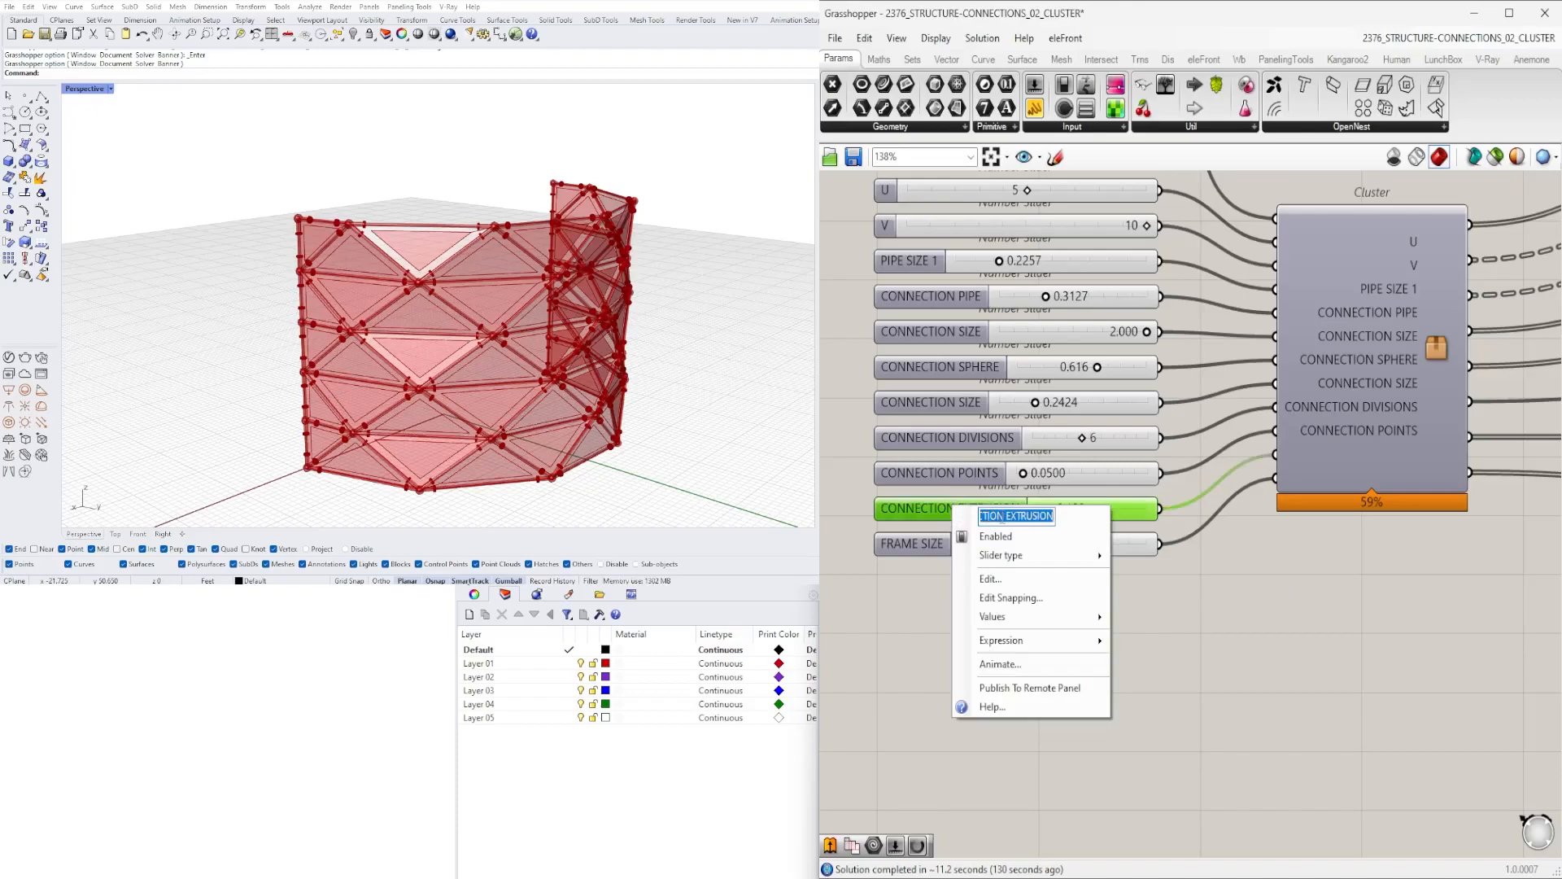
{"action": "left_click_drag", "start_coordinate": [1034, 518], "coordinate": [936, 518]}
{"action": "right_click", "coordinate": [1311, 488]}
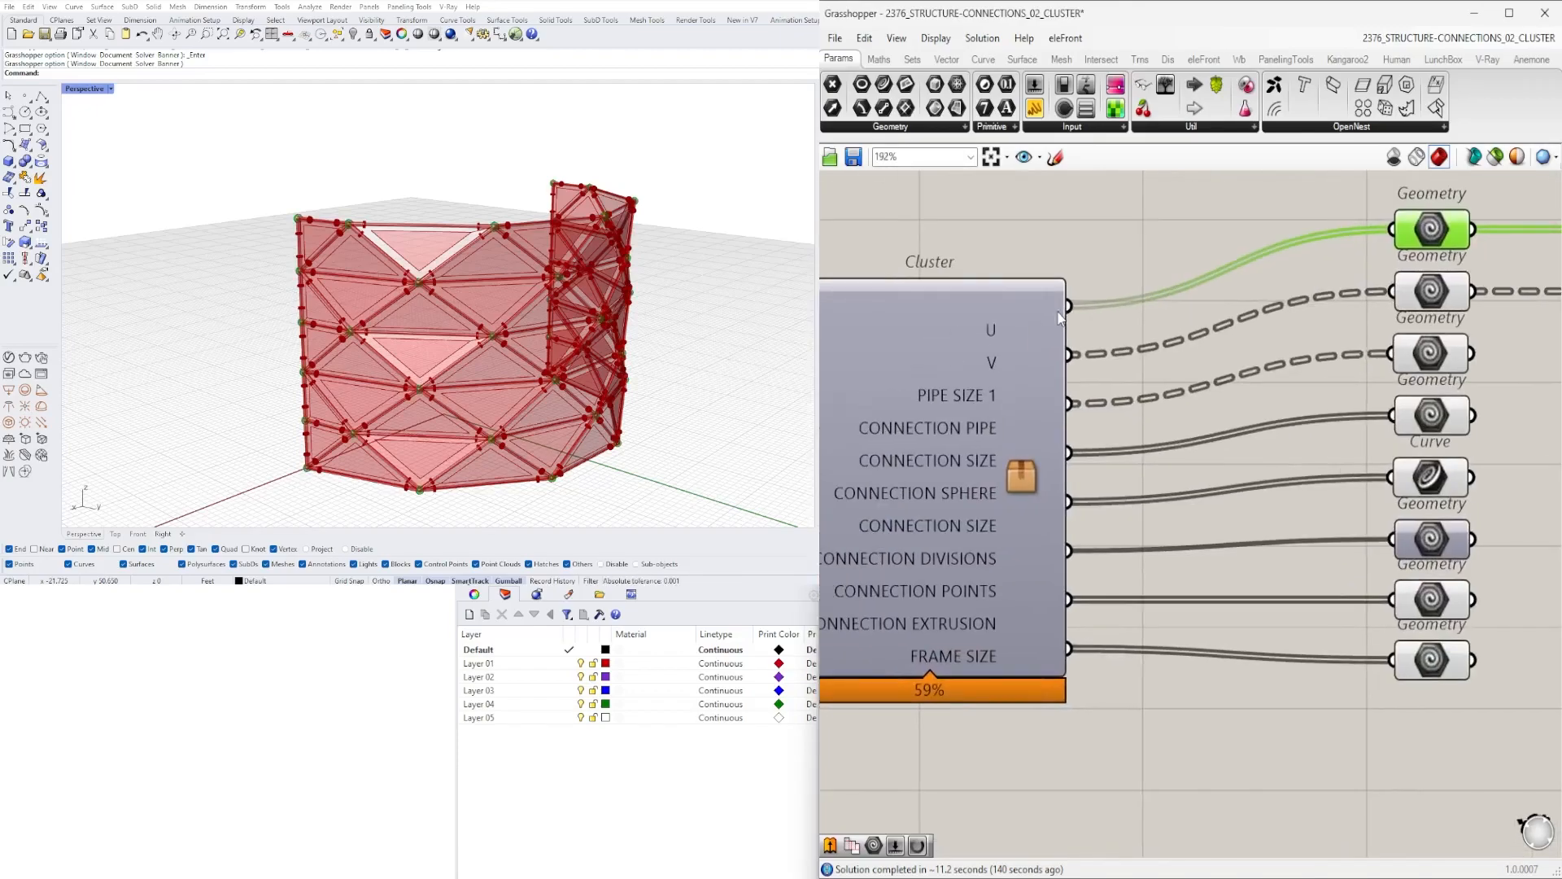
- Name the first two Cluster outputs SPHERE CONNECTION and CONNECTION PIPES
{"action": "right_click", "coordinate": [1082, 313]}
{"action": "key", "text": "ctrl+v"}
{"action": "left_click", "coordinate": [1414, 308]}
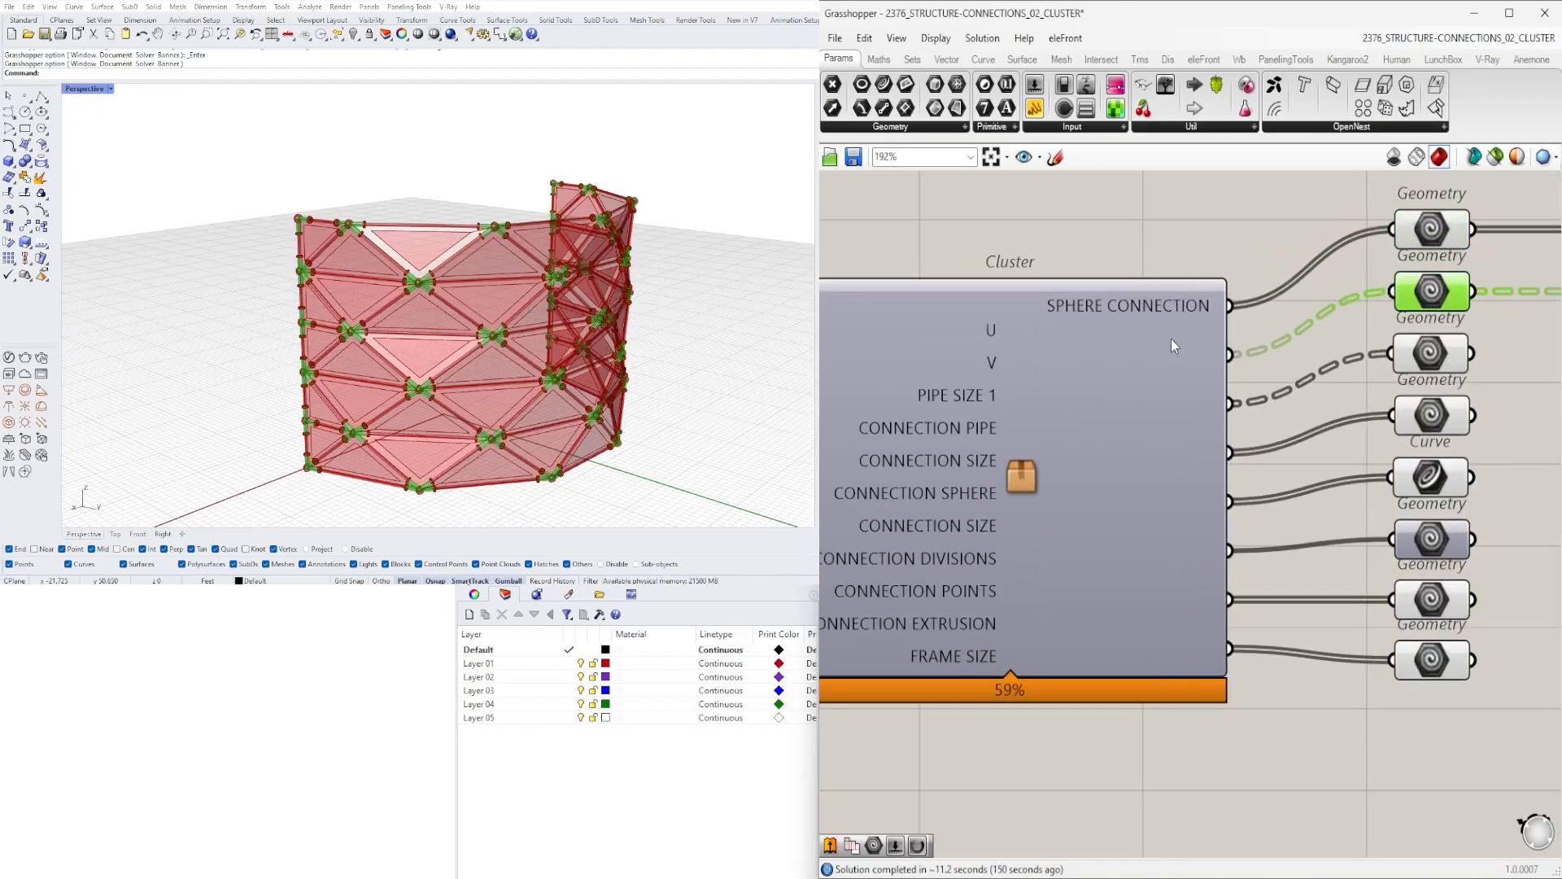
{"action": "right_click", "coordinate": [1169, 348]}
{"action": "left_click", "coordinate": [1233, 360]}
{"action": "type", "text": "CONNECTION PIPES"}
{"action": "left_click", "coordinate": [1440, 350]}
- Name the third and fourth Cluster outputs STRUCTURE SECTIONS and CONNECTION PLATES
{"action": "right_click", "coordinate": [1140, 397]}
{"action": "left_click", "coordinate": [1207, 412]}
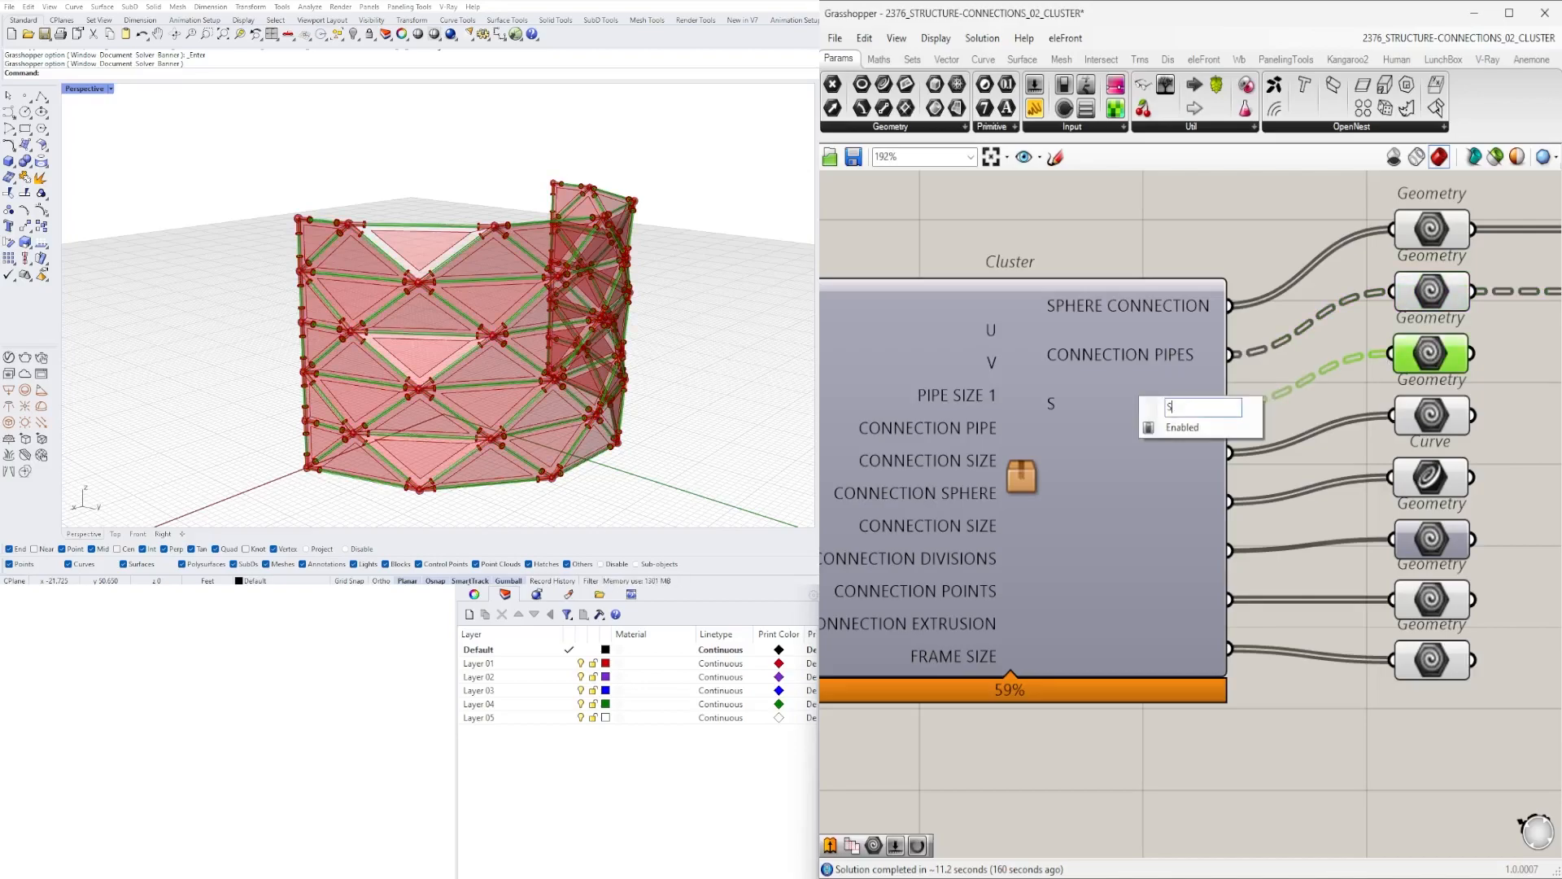
{"action": "type", "text": "S"}
{"action": "key", "text": "Return"}
{"action": "left_click", "coordinate": [1430, 416]}
{"action": "right_click", "coordinate": [1121, 444]}
{"action": "left_click", "coordinate": [1185, 454]}
{"action": "type", "text": "STRUCTURE CONNECTION PLATES"}
{"action": "key", "text": "Return"}
- Name the fifth and sixth Cluster outputs WIREFRAME CURVES and TRIANGULATED SURFACES
{"action": "right_click", "coordinate": [1123, 492]}
{"action": "left_click", "coordinate": [1188, 502]}
{"action": "type", "text": "WIREFRAME CURVES"}
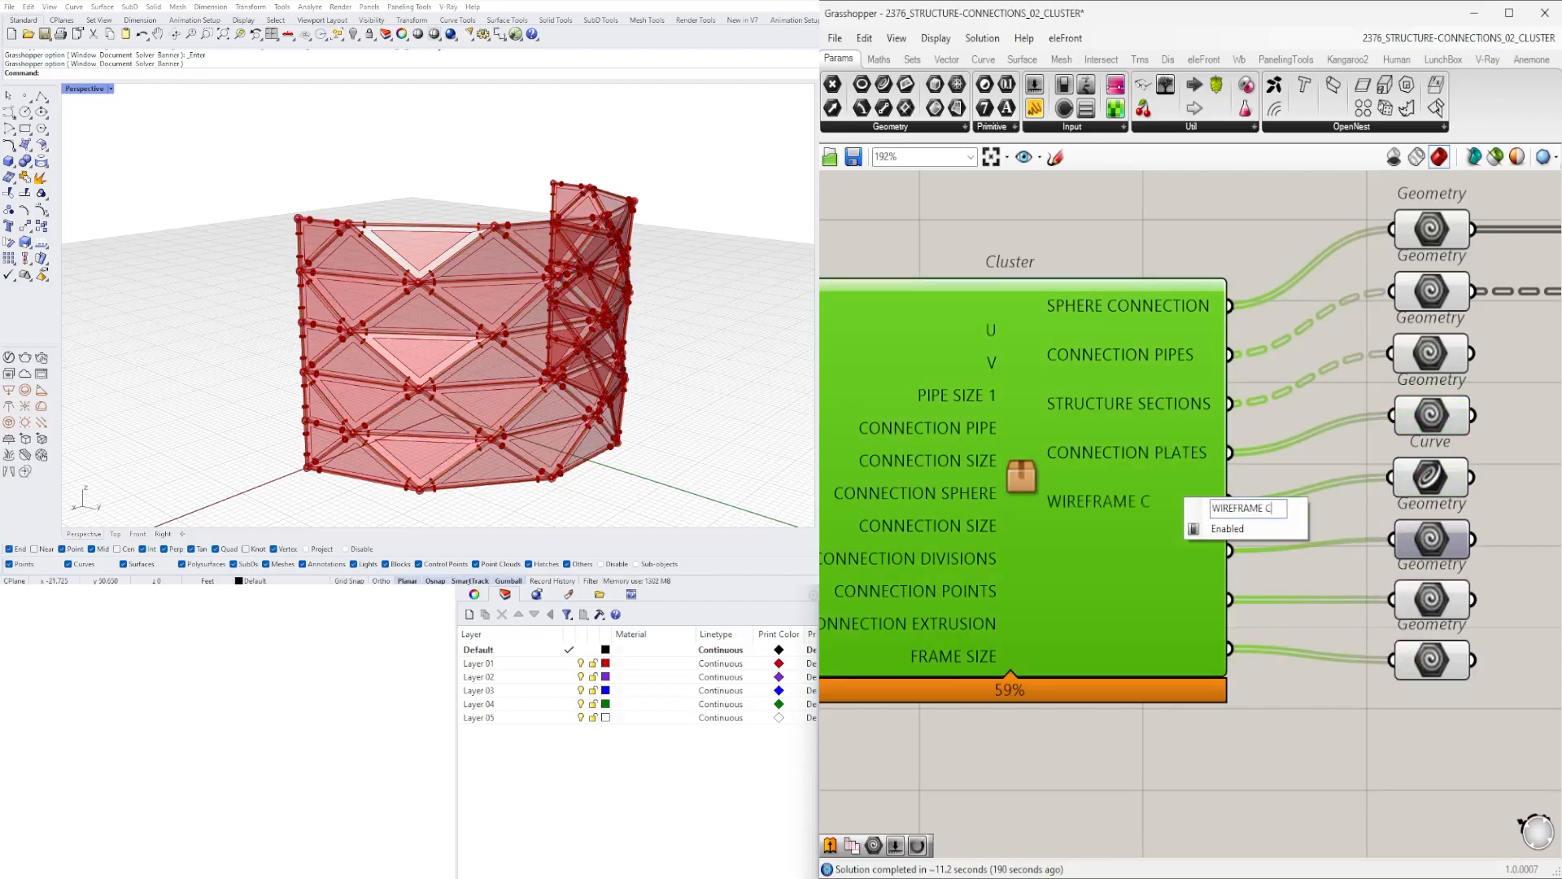
{"action": "key", "text": "Return"}
{"action": "right_click", "coordinate": [1123, 550]}
{"action": "left_click", "coordinate": [1184, 562]}
{"action": "type", "text": "TRIANGULATED SURFACES"}
{"action": "key", "text": "Return"}
- Name the last two Cluster outputs FRAME and PANEL
{"action": "right_click", "coordinate": [1123, 599]}
{"action": "left_click", "coordinate": [1187, 606]}
{"action": "type", "text": "FRAME"}
{"action": "key", "text": "Return"}
{"action": "right_click", "coordinate": [1114, 653]}
{"action": "left_click", "coordinate": [1176, 665]}
{"action": "type", "text": "WI"}
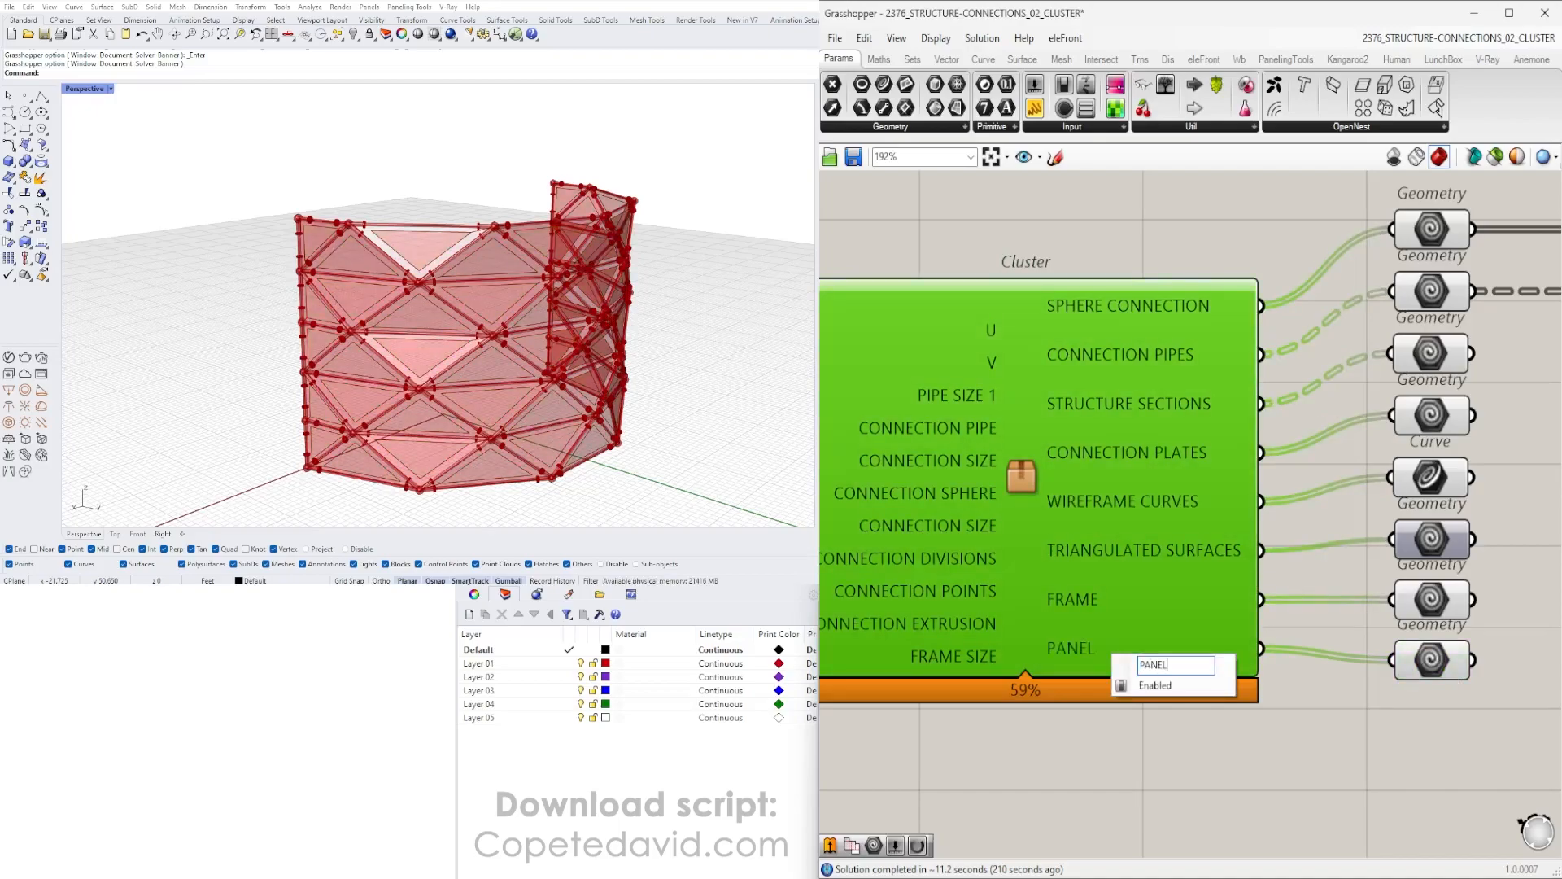
{"action": "key", "text": "Return"}
- Reposition the lowest Geometry output parameter and window-select the Cluster with its connected parameters
{"action": "scroll", "coordinate": [1294, 551], "scroll_direction": "down", "scroll_amount": 6}
{"action": "left_click", "coordinate": [1440, 618]}
{"action": "right_click_drag", "start_coordinate": [1440, 618], "coordinate": [1404, 553]}
{"action": "scroll", "coordinate": [998, 346], "scroll_direction": "up", "scroll_amount": 4}
{"action": "right_click_drag", "start_coordinate": [998, 346], "coordinate": [1276, 442]}
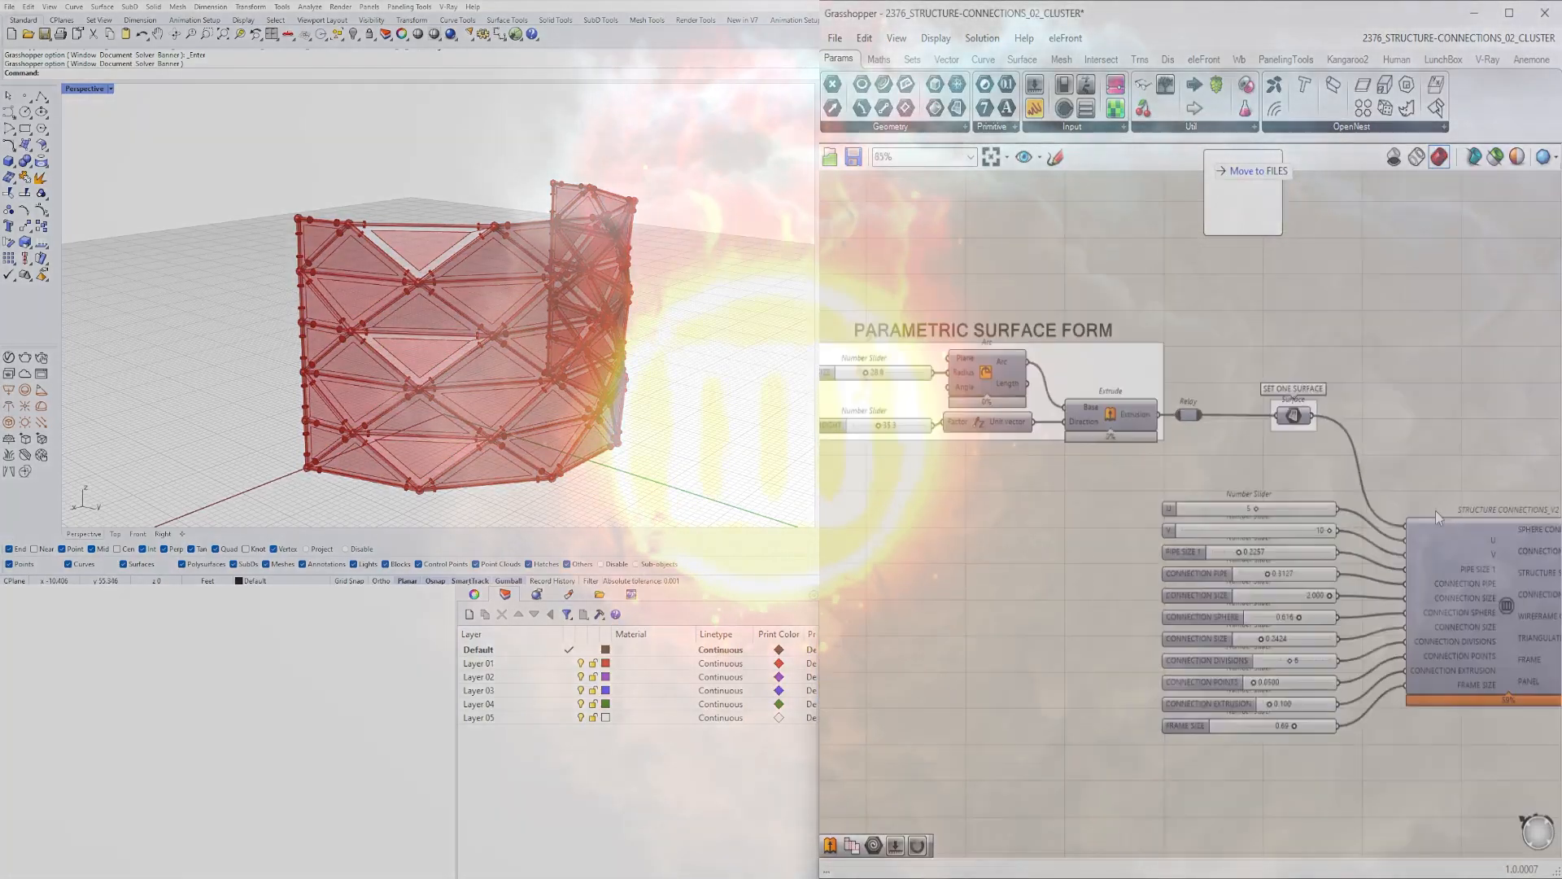